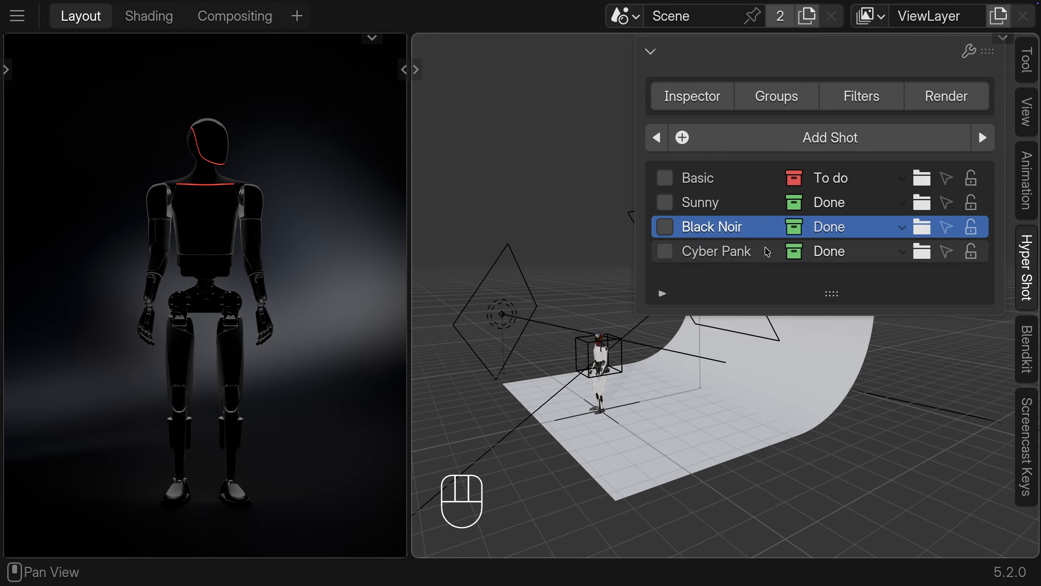
Step: Switch the active shot to Cyber Pank
{"action": "left_click", "coordinate": [765, 251]}
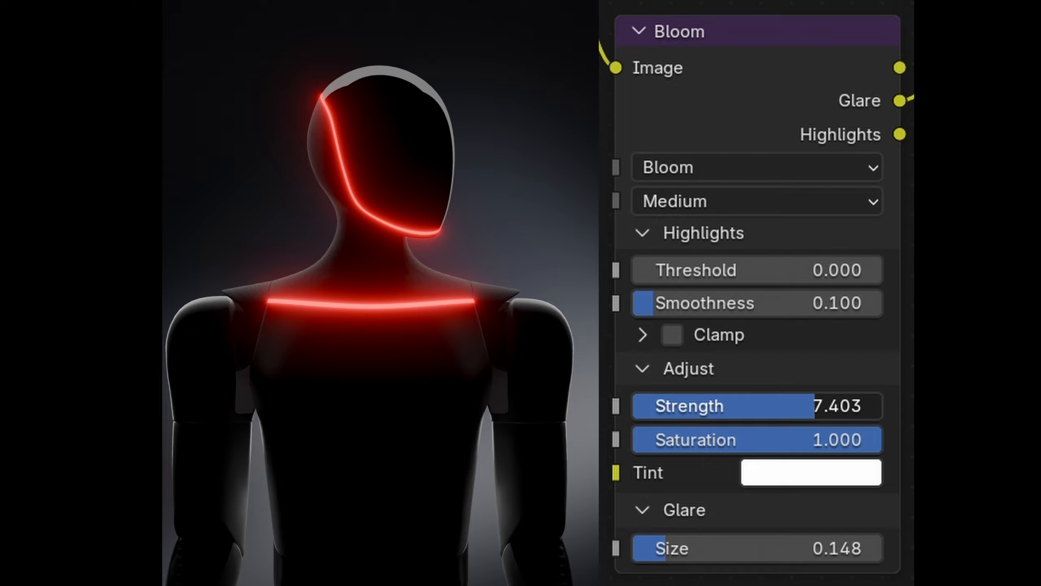
{"action": "key", "text": "g"}
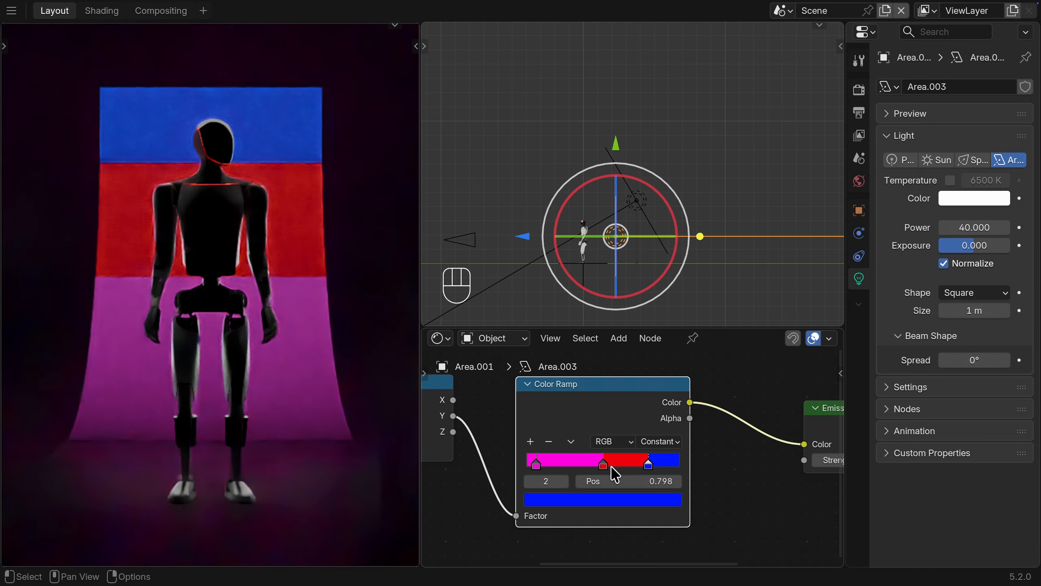
Step: Select the red stop in the light's Color Ramp and reposition the area light in front of the robot
{"action": "left_click", "coordinate": [603, 464]}
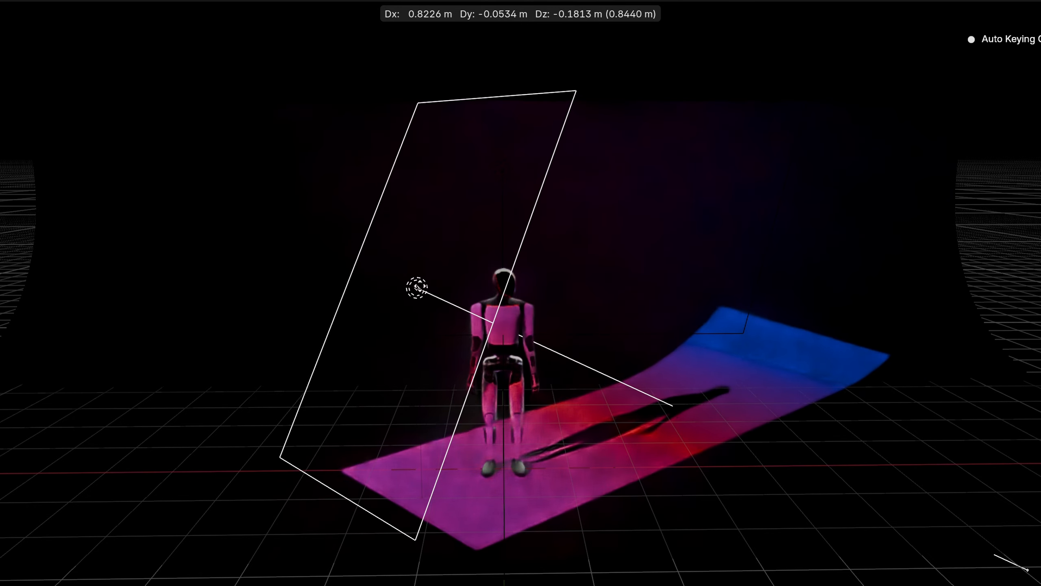
{"action": "left_click_drag", "start_coordinate": [421, 286], "coordinate": [482, 302]}
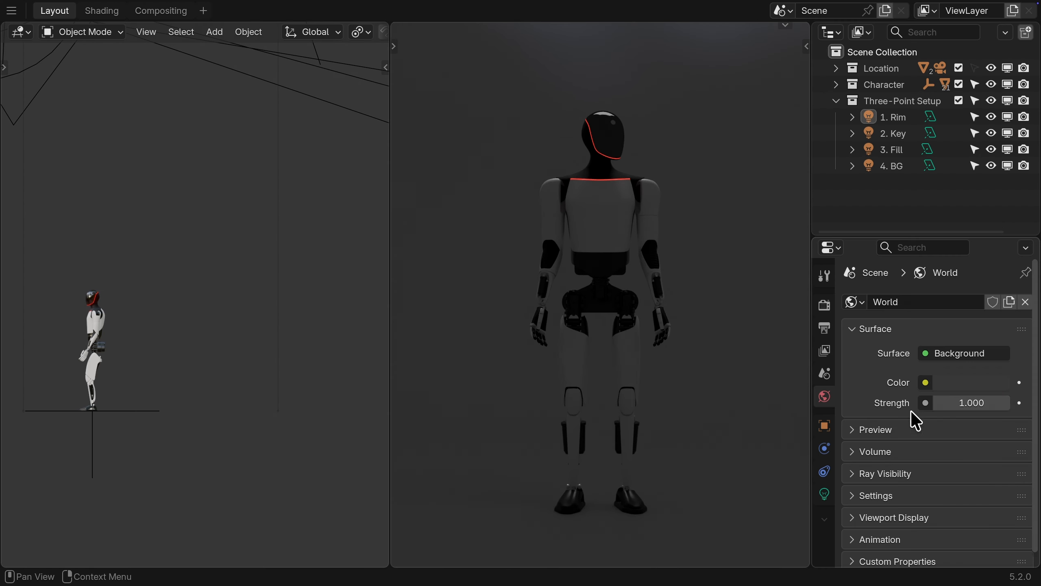
Step: Set the World background strength to 0 and move the rim light to a spot behind and above the robot
{"action": "left_click_drag", "start_coordinate": [985, 403], "coordinate": [939, 402]}
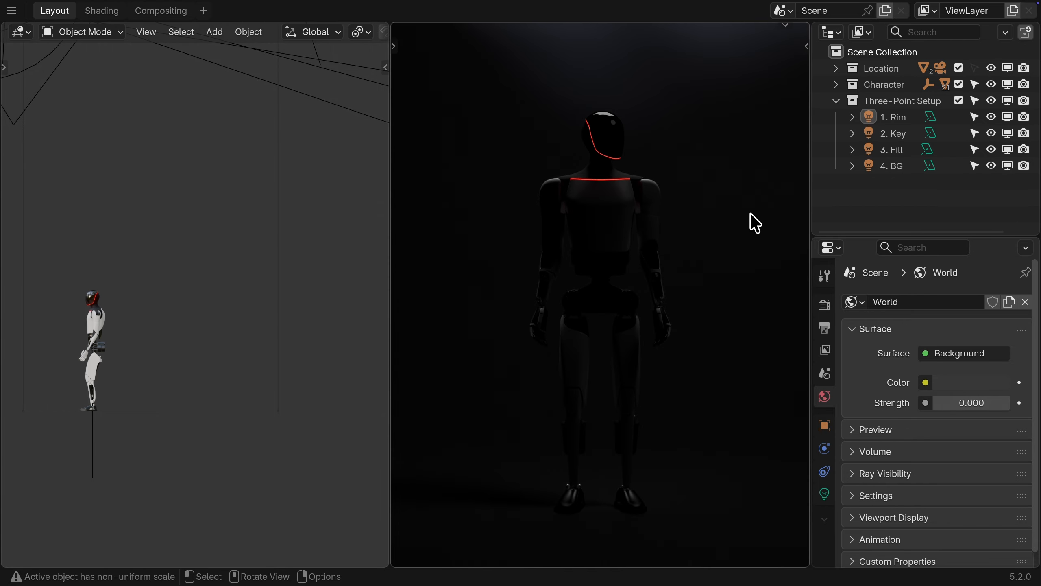
{"action": "key", "text": "g"}
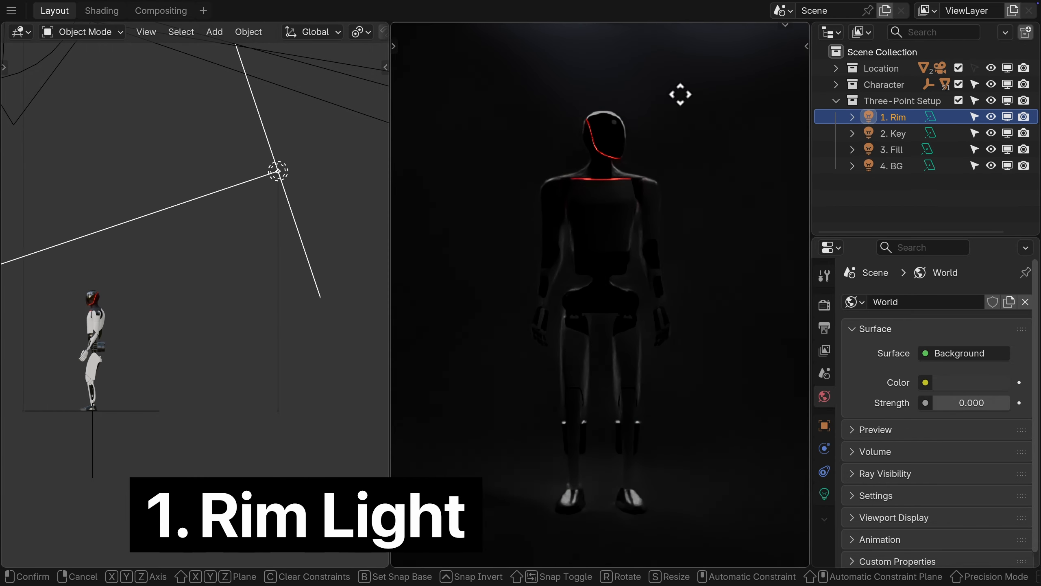
{"action": "left_click", "coordinate": [699, 295]}
{"action": "middle_click_drag", "start_coordinate": [218, 300], "coordinate": [254, 287], "text": "shift"}
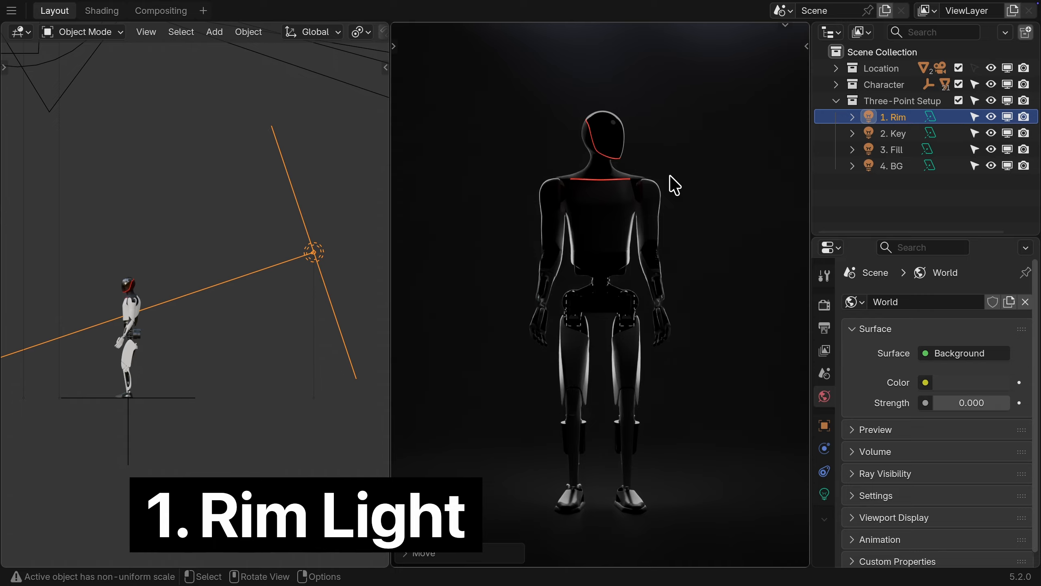
Step: Place the key light in front of the robot and lower the fill light along the global Z axis
{"action": "key", "text": "g"}
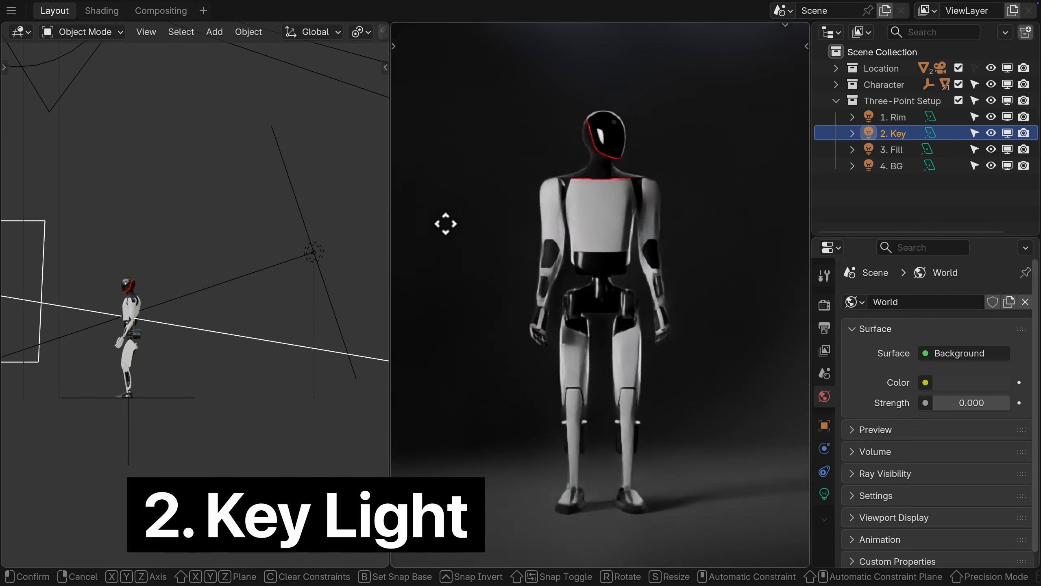
{"action": "left_click", "coordinate": [445, 224]}
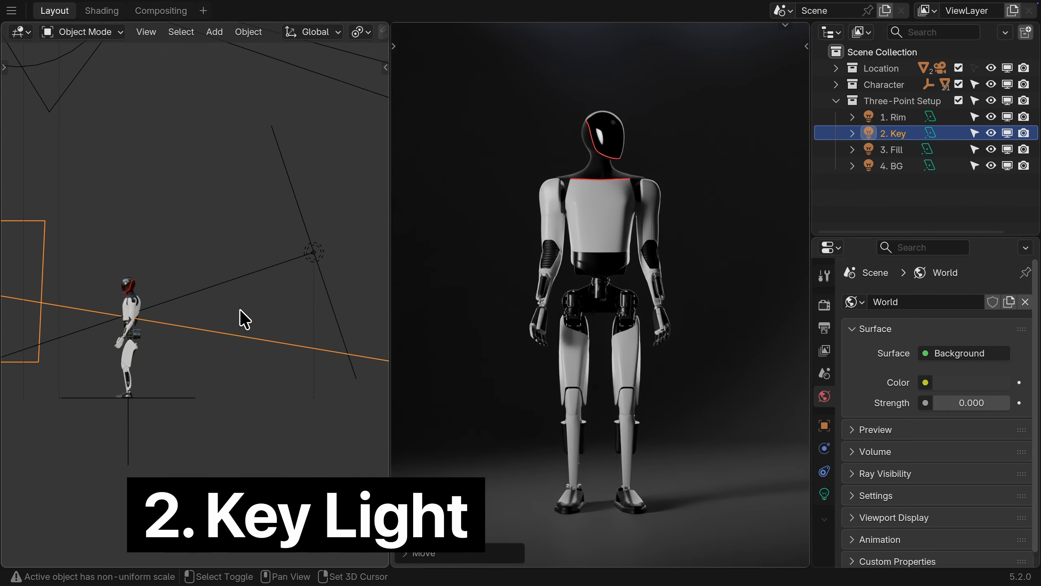
{"action": "middle_click_drag", "start_coordinate": [189, 317], "coordinate": [296, 288], "text": "shift"}
{"action": "key", "text": "KP_1"}
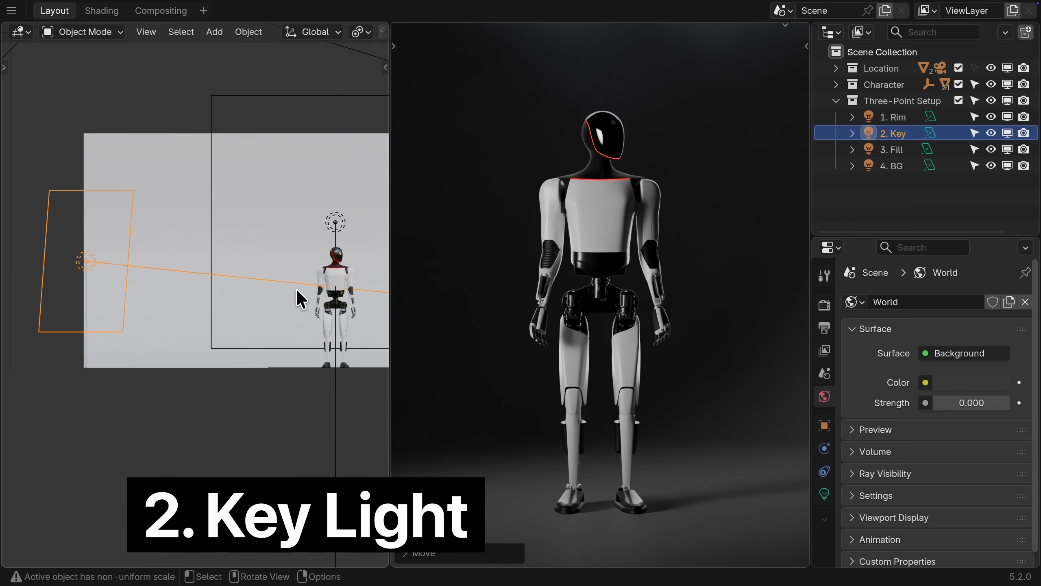
{"action": "key", "text": "g"}
{"action": "key", "text": "z"}
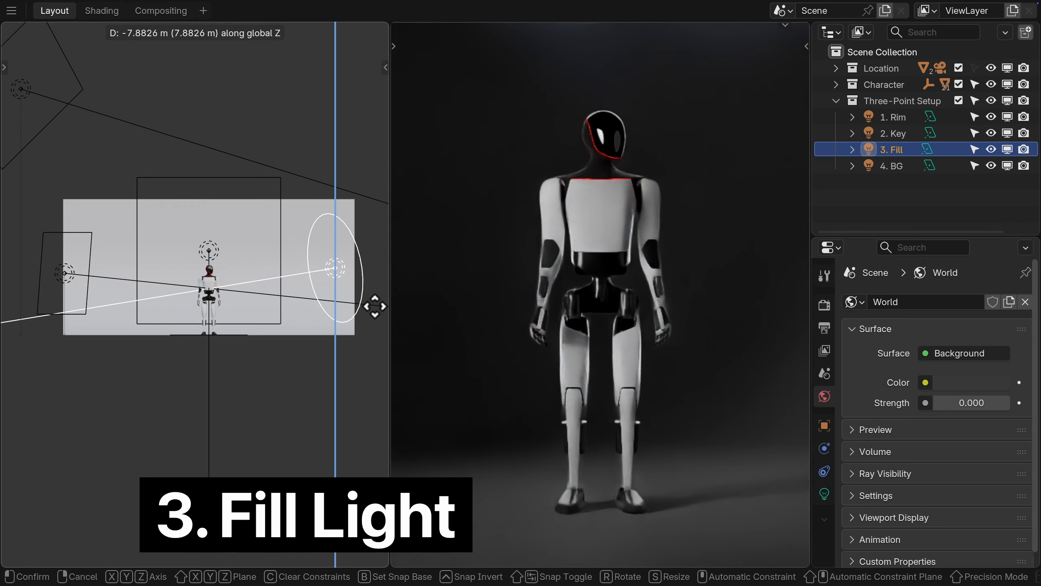
{"action": "left_click", "coordinate": [377, 310]}
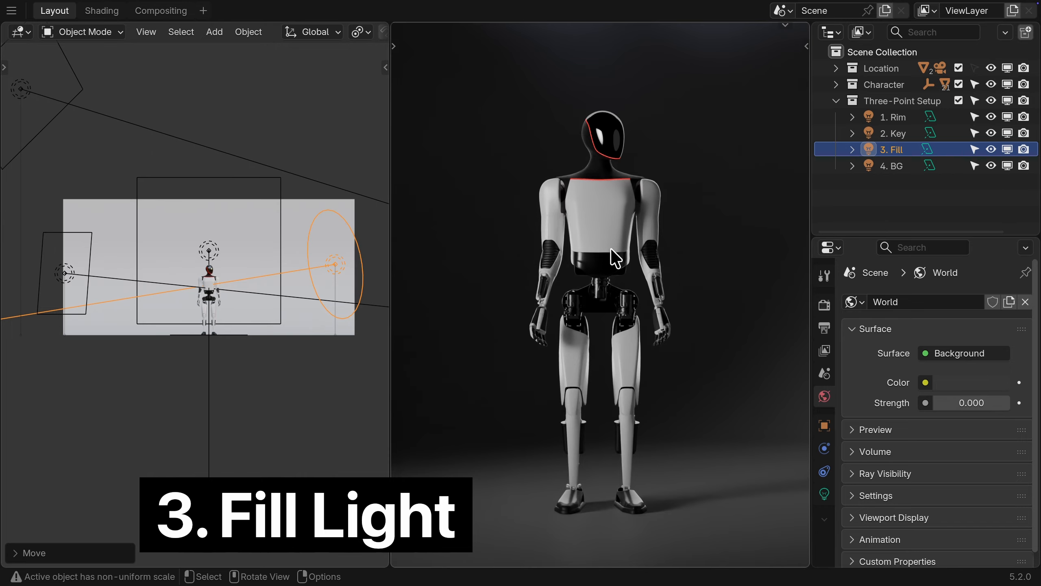
Step: Lower the BG light along the global Z axis so its beam falls diagonally on the backdrop, and deselect it
{"action": "left_click", "coordinate": [901, 166]}
{"action": "key", "text": "g"}
{"action": "key", "text": "z"}
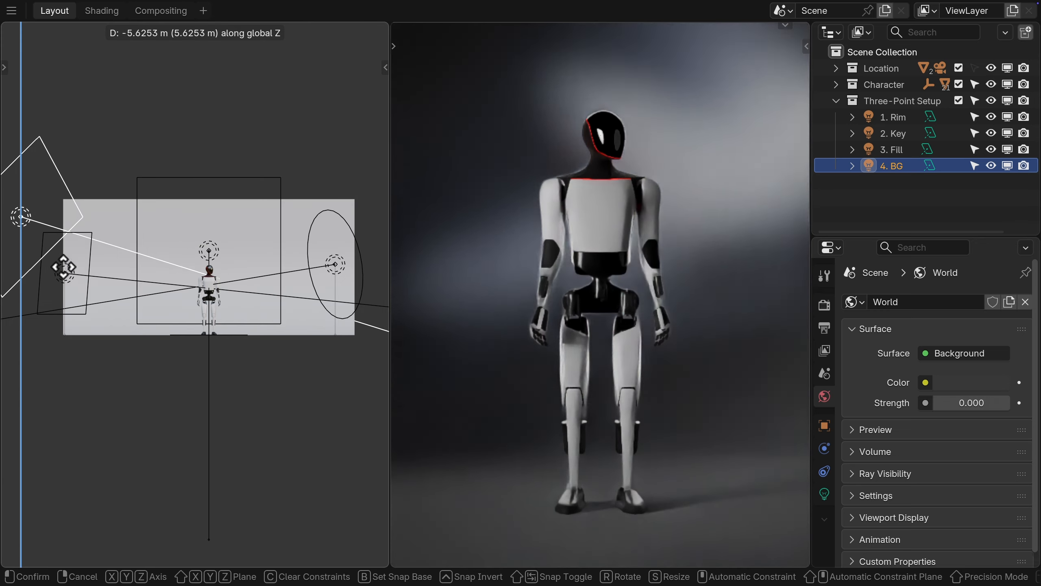
{"action": "left_click", "coordinate": [76, 307]}
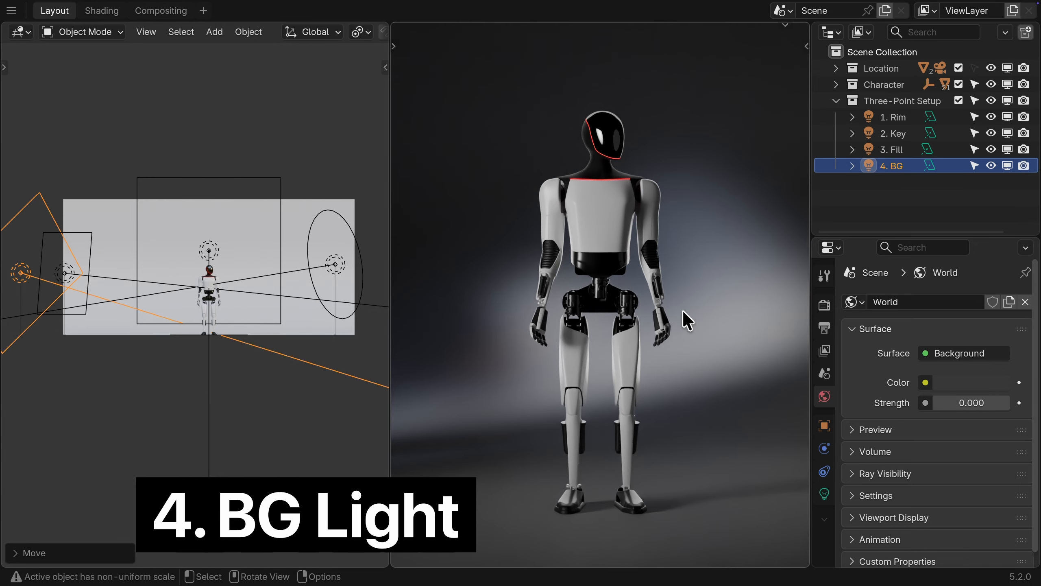
{"action": "left_click", "coordinate": [280, 393]}
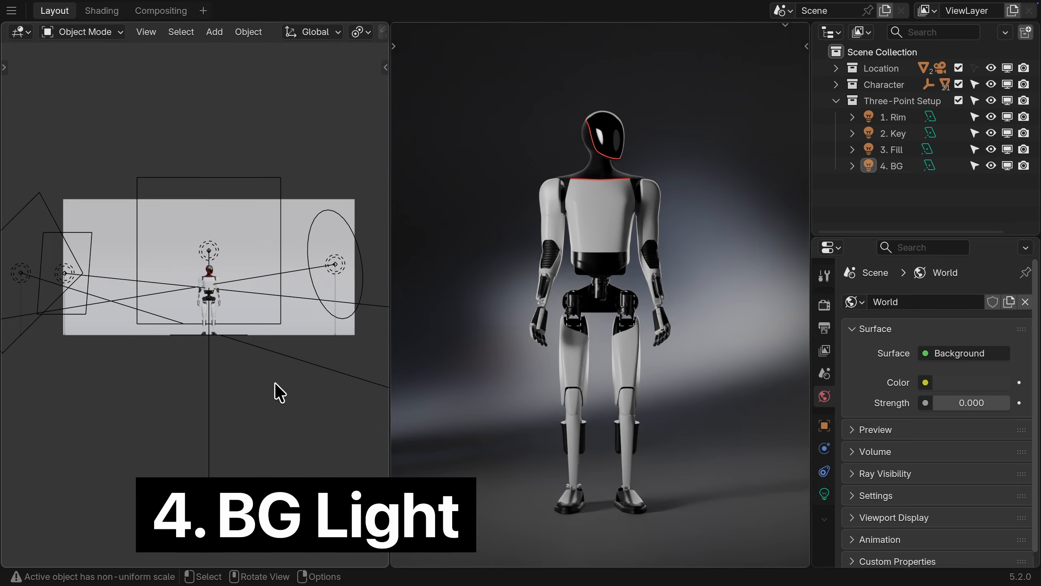
{"action": "middle_click_drag", "start_coordinate": [280, 393], "coordinate": [235, 418]}
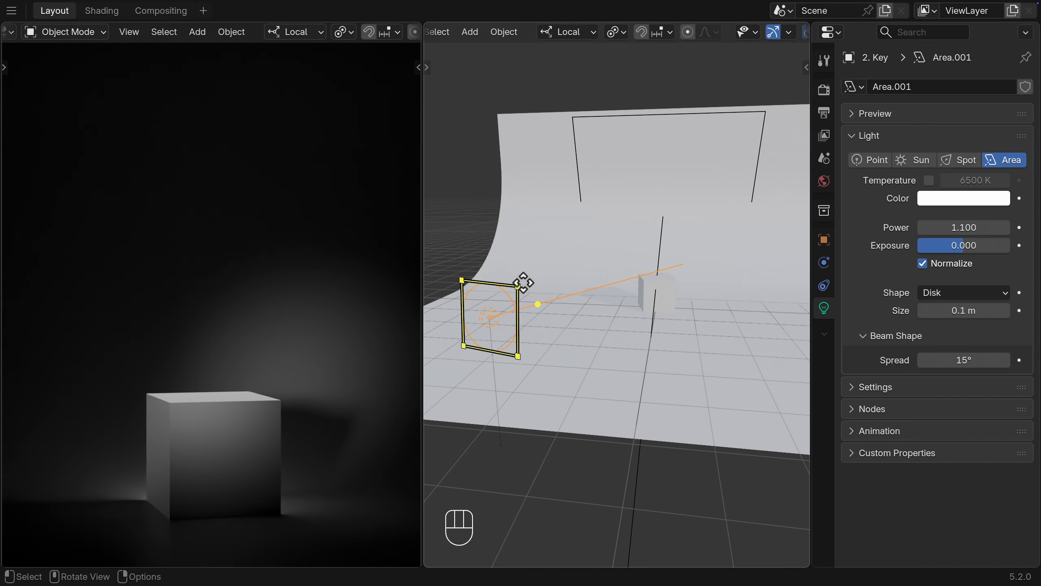
Step: Try enlarging the key light's disk area with Normalize on, and undo the resize
{"action": "left_click_drag", "start_coordinate": [523, 282], "coordinate": [726, 221]}
{"action": "key", "text": "super+z"}
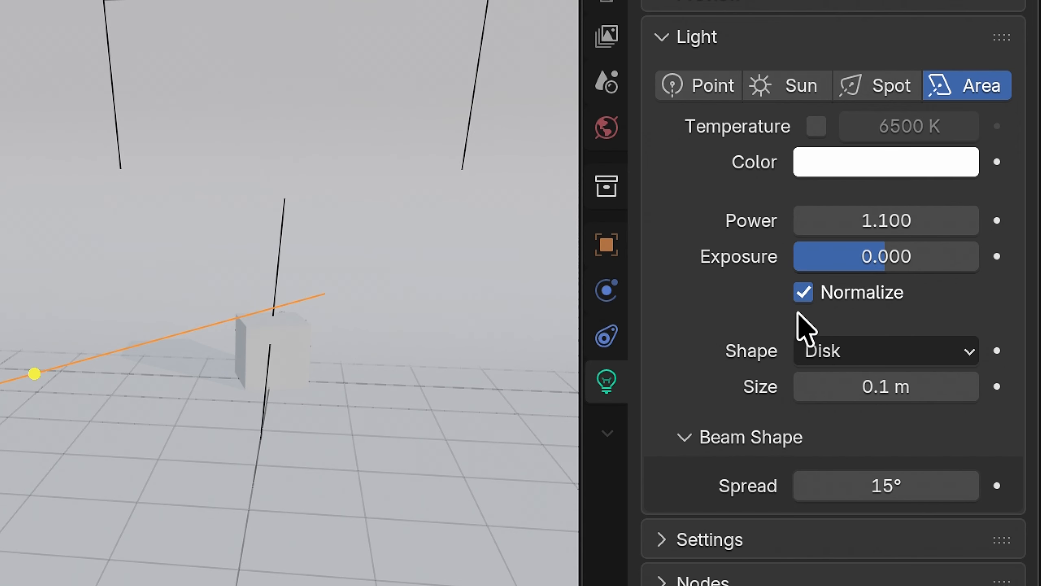
Step: Turn off Normalize for the key light and resize its disk area
{"action": "left_click", "coordinate": [802, 296]}
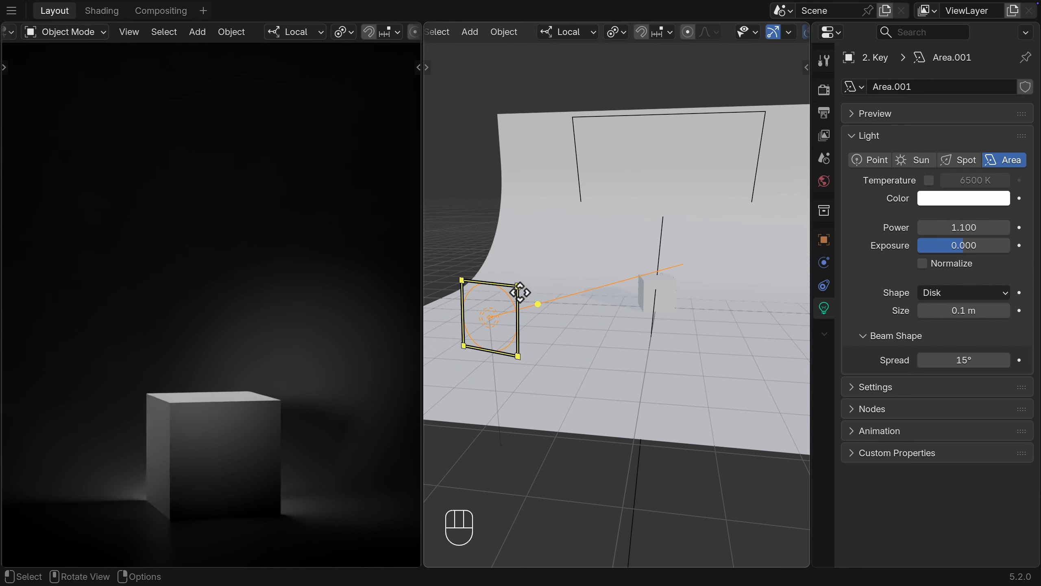
{"action": "left_click_drag", "start_coordinate": [518, 288], "coordinate": [453, 353]}
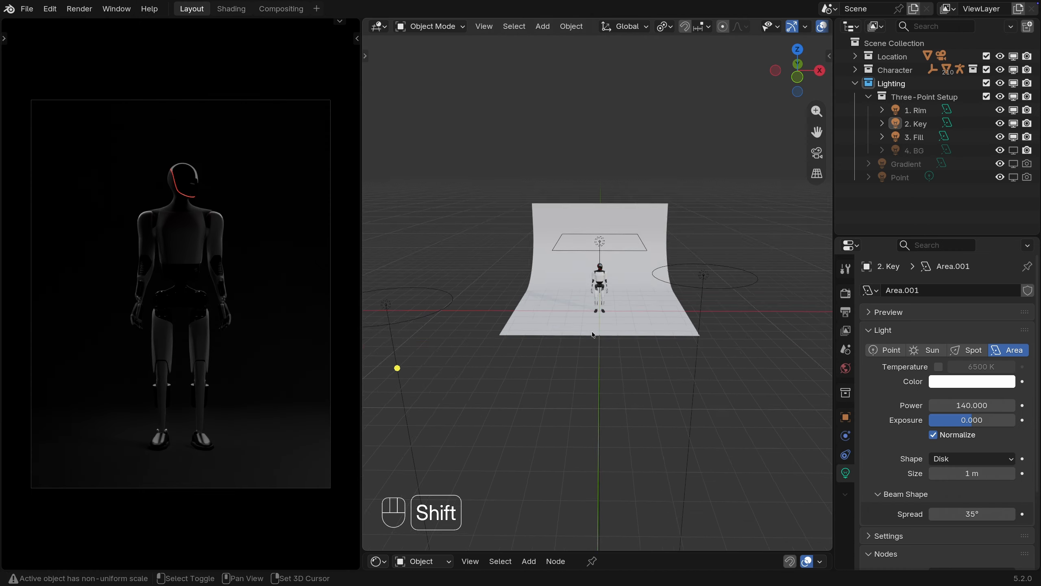
Step: Try to aim the fill light at the robot by rotating it freely and moving it in the top view
{"action": "middle_click_drag", "start_coordinate": [598, 287], "coordinate": [631, 299], "text": "shift"}
{"action": "left_click", "coordinate": [869, 378]}
{"action": "middle_click_drag", "start_coordinate": [848, 382], "coordinate": [917, 373]}
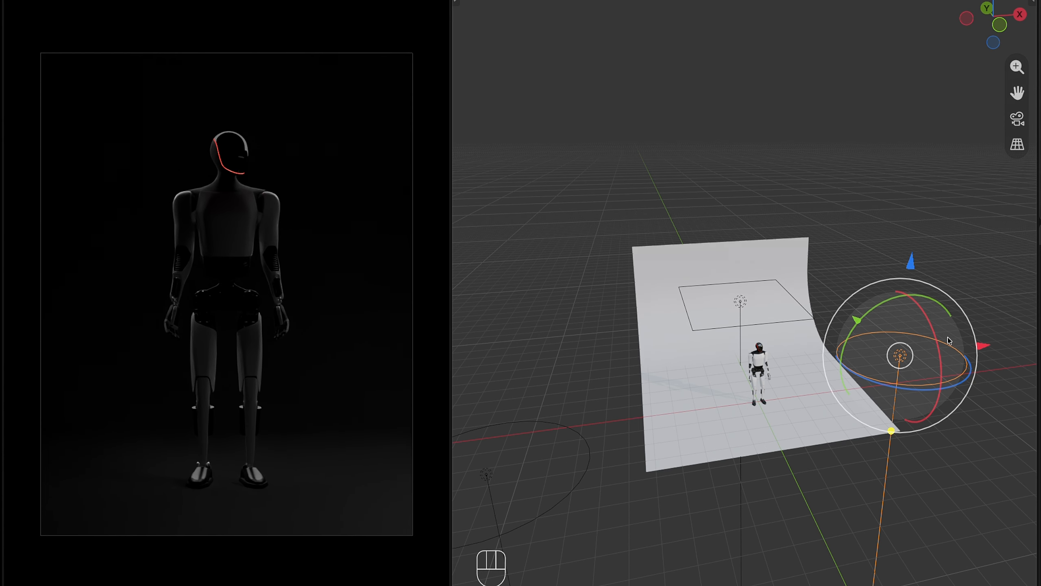
{"action": "left_click_drag", "start_coordinate": [949, 342], "coordinate": [1003, 374]}
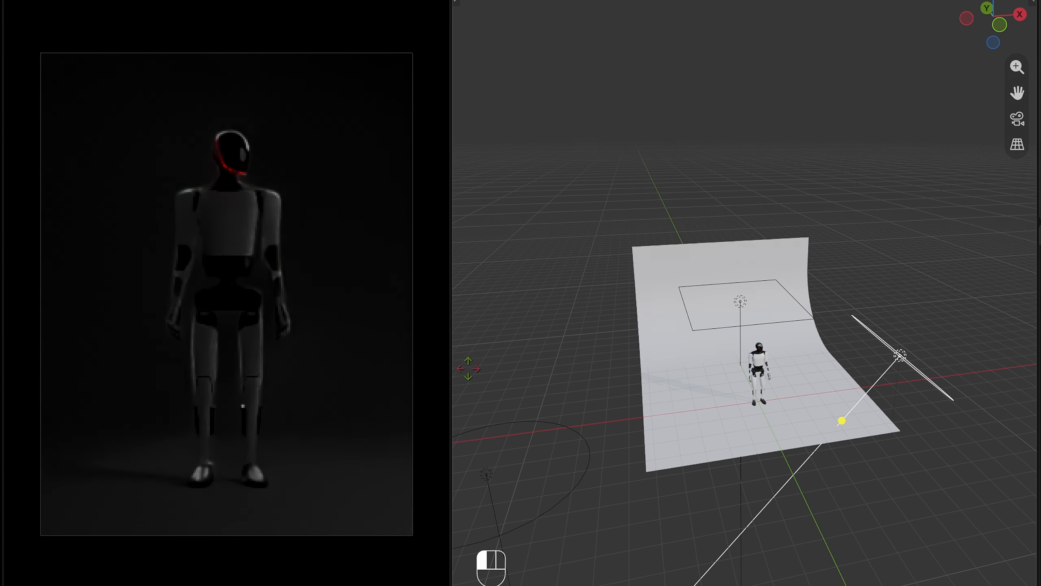
{"action": "left_click_drag", "start_coordinate": [468, 369], "coordinate": [1022, 412]}
{"action": "middle_click_drag", "start_coordinate": [803, 357], "coordinate": [776, 331], "text": "shift"}
{"action": "middle_click_drag", "start_coordinate": [777, 332], "coordinate": [824, 360]}
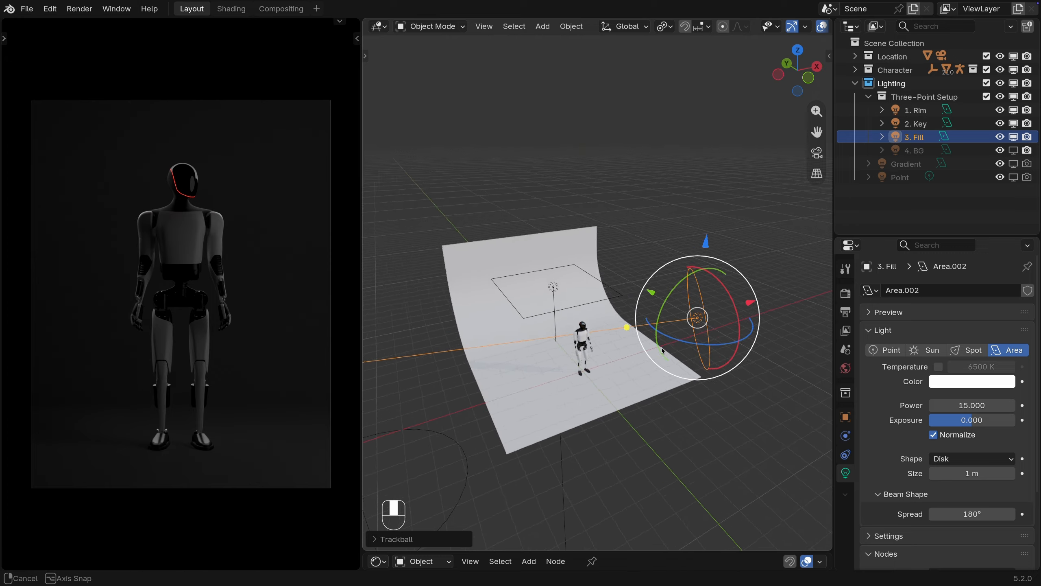
{"action": "key", "text": "KP_7"}
{"action": "key", "text": "g"}
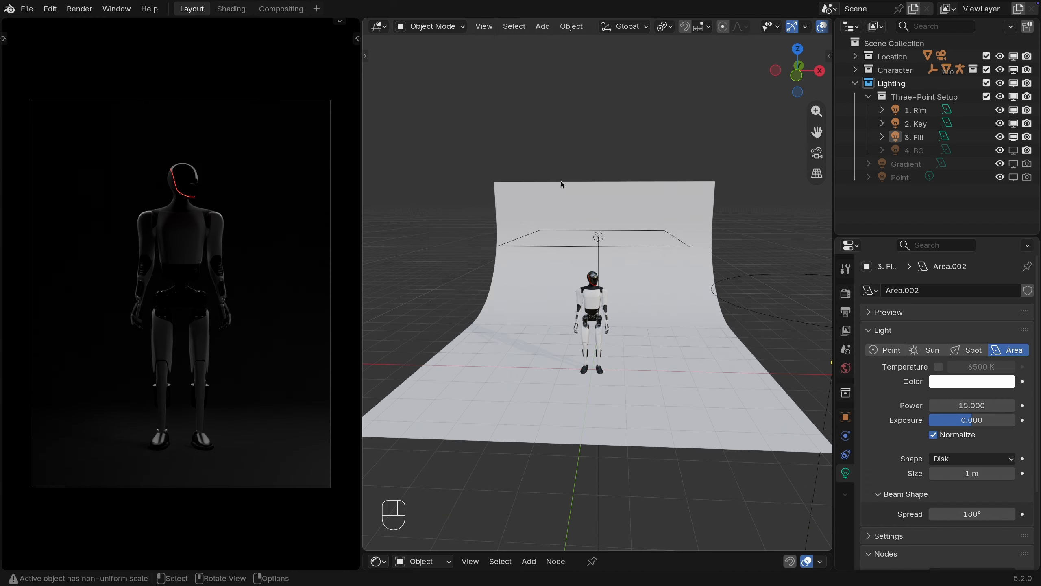
Step: Add a cube-shaped Empty at the robot's position
{"action": "key", "text": "shift+a"}
{"action": "mouse_move", "coordinate": [529, 196]}
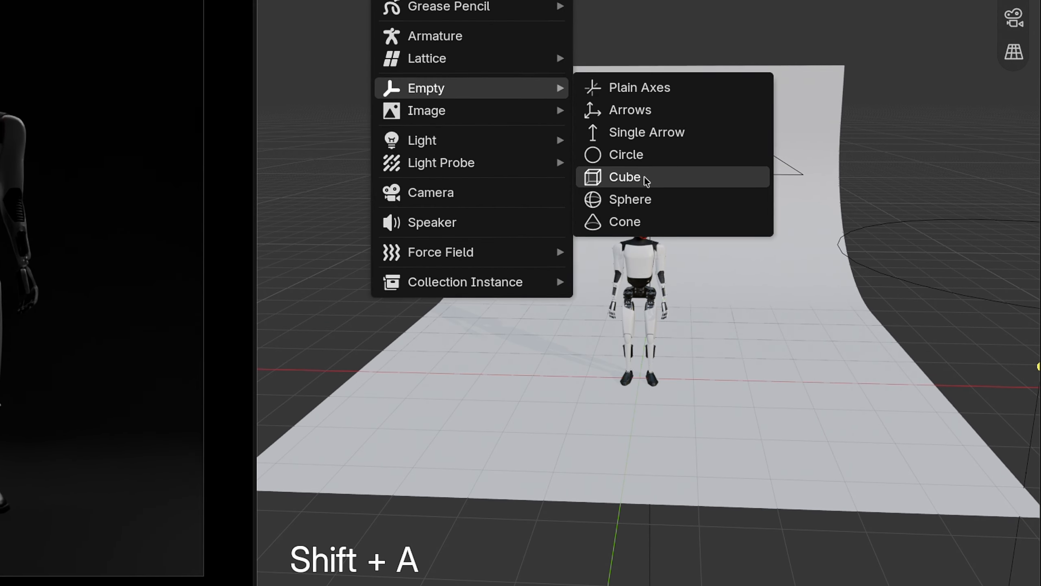
{"action": "left_click", "coordinate": [583, 247]}
Step: Raise the cube Empty to the robot's upper body and scale it down around the torso
{"action": "left_click_drag", "start_coordinate": [640, 253], "coordinate": [642, 216]}
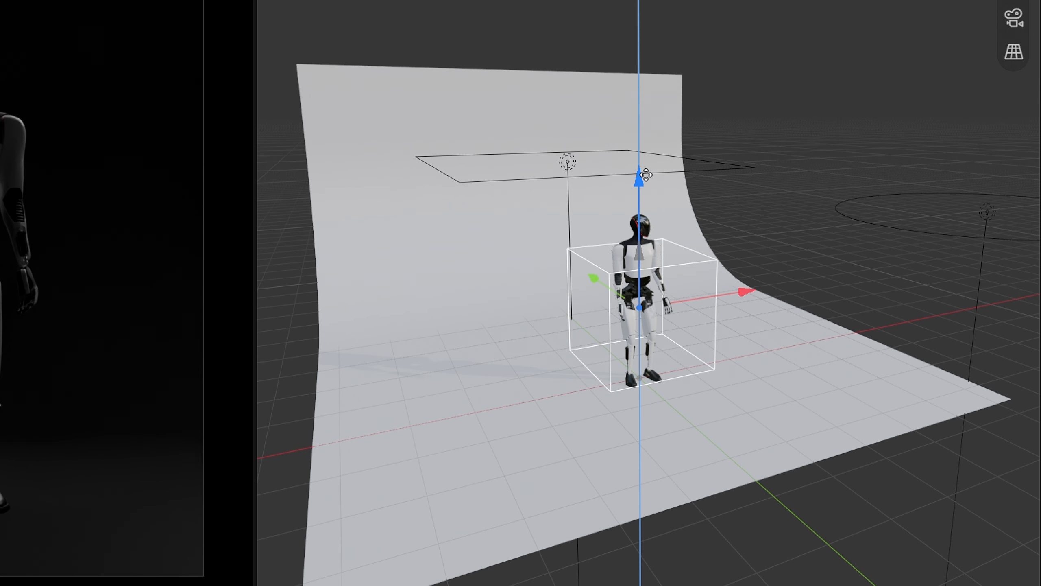
{"action": "left_click_drag", "start_coordinate": [645, 141], "coordinate": [646, 129]}
{"action": "key", "text": "s"}
{"action": "left_click", "coordinate": [711, 302]}
{"action": "scroll", "coordinate": [757, 314], "scroll_direction": "down", "scroll_amount": 2}
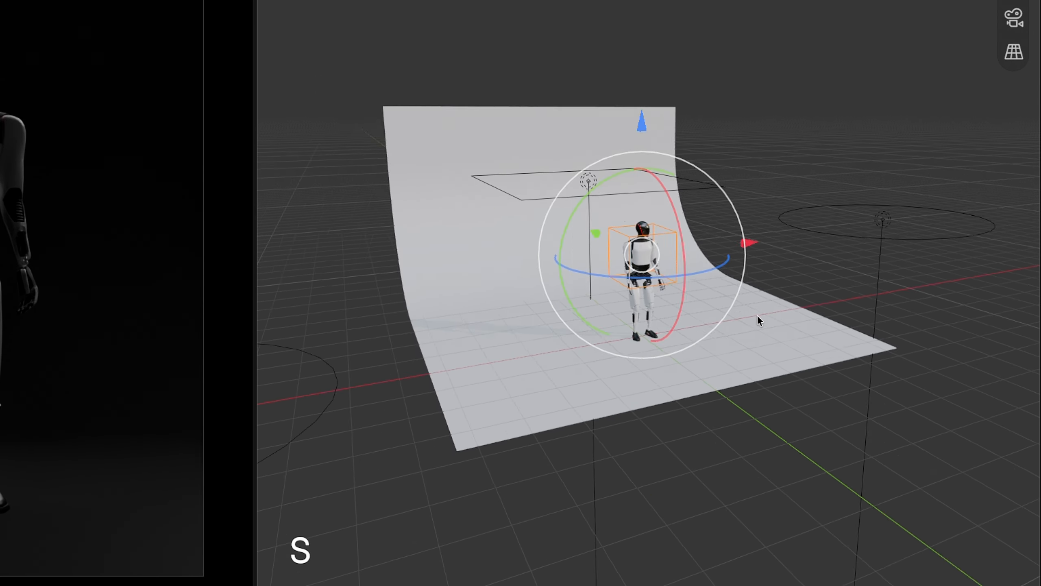
Step: Add a Track To constraint to the fill light so it aims at the cube Empty
{"action": "middle_click_drag", "start_coordinate": [757, 314], "coordinate": [669, 330], "text": "shift"}
{"action": "left_click", "coordinate": [791, 270]}
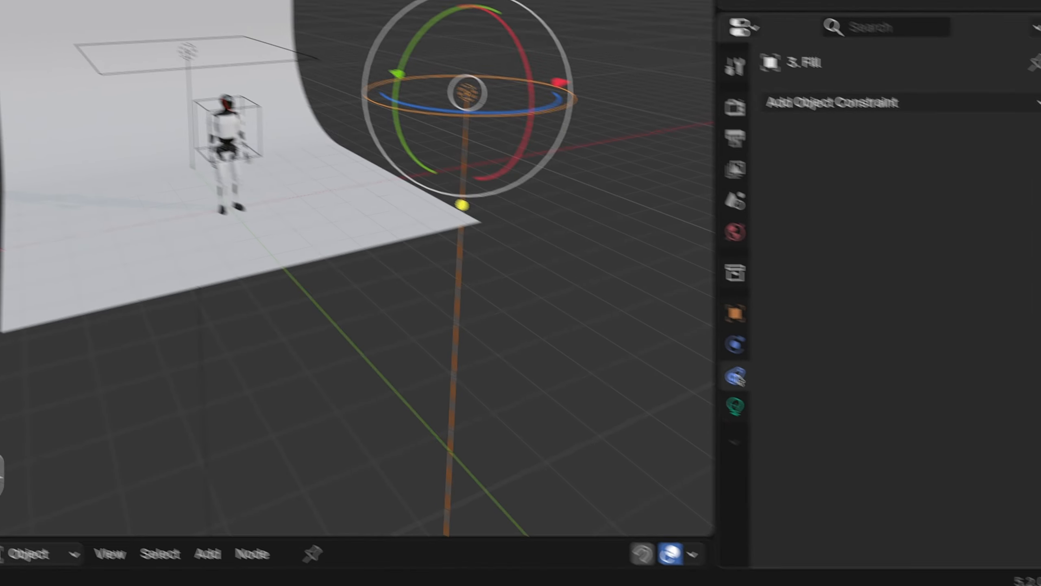
{"action": "left_click", "coordinate": [943, 94]}
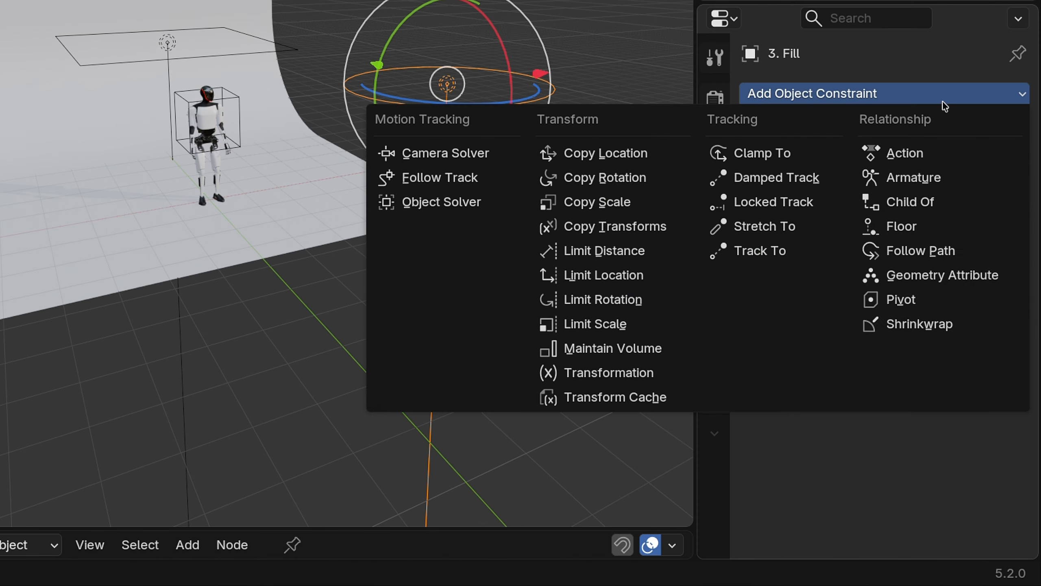
{"action": "left_click", "coordinate": [821, 246]}
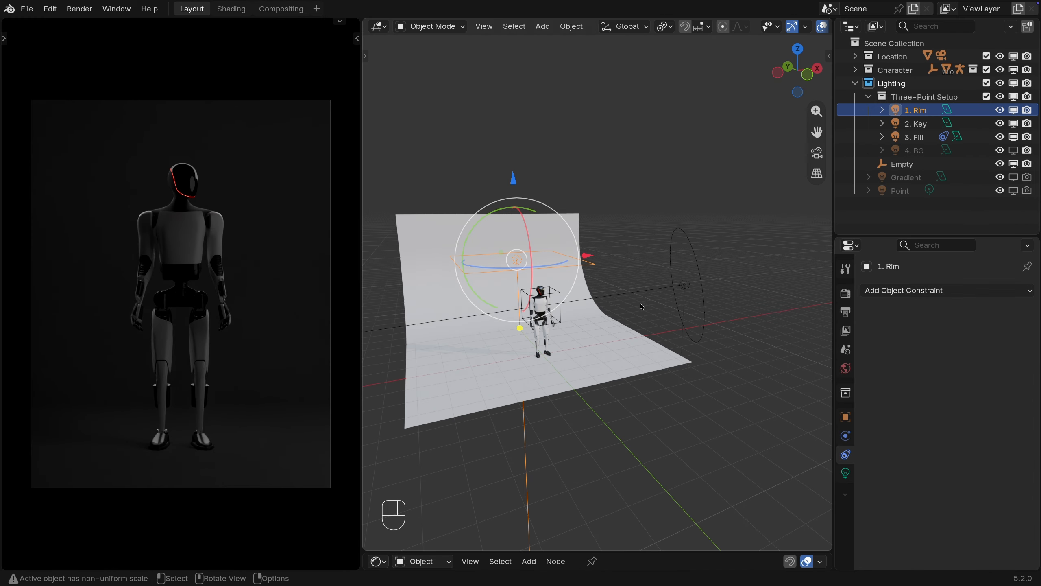
Step: Give the rim light a Track To constraint targeting the cube Empty
{"action": "left_click", "coordinate": [937, 291]}
{"action": "left_click", "coordinate": [901, 384]}
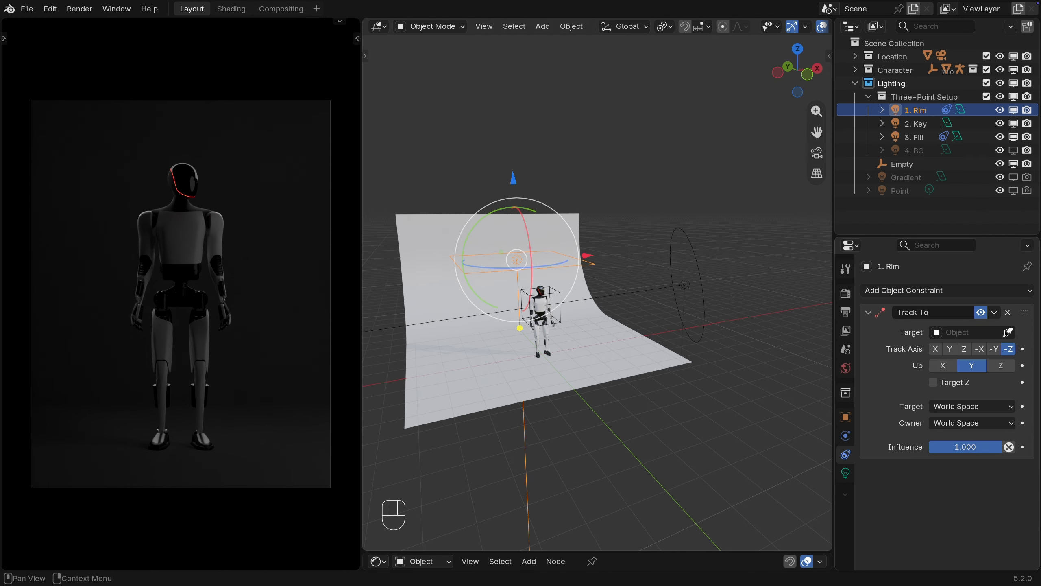
{"action": "left_click", "coordinate": [563, 318]}
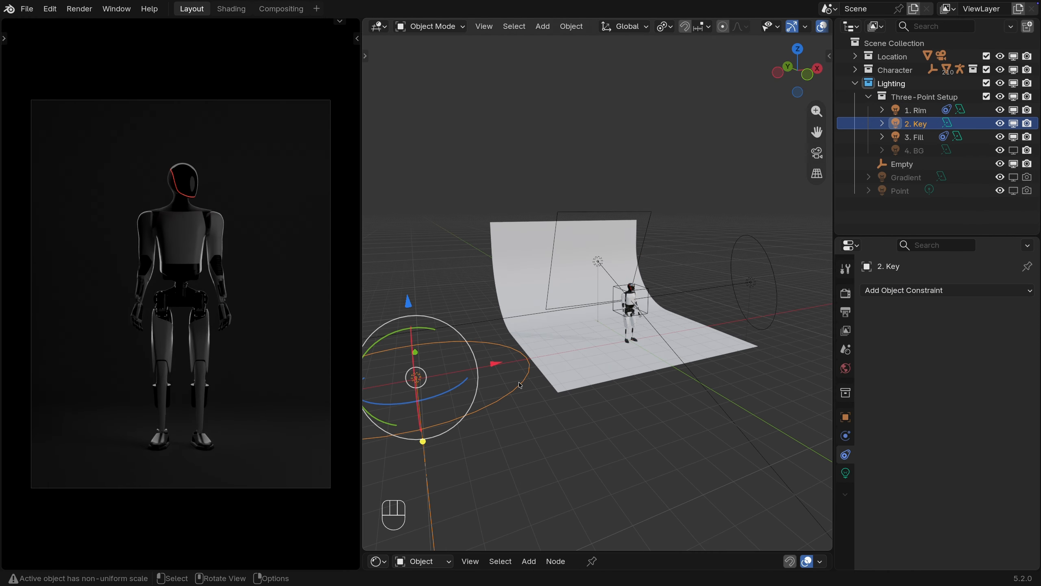
Step: Give the key light a Track To constraint with the cube Empty as its target
{"action": "left_click", "coordinate": [938, 290]}
{"action": "left_click", "coordinate": [904, 383]}
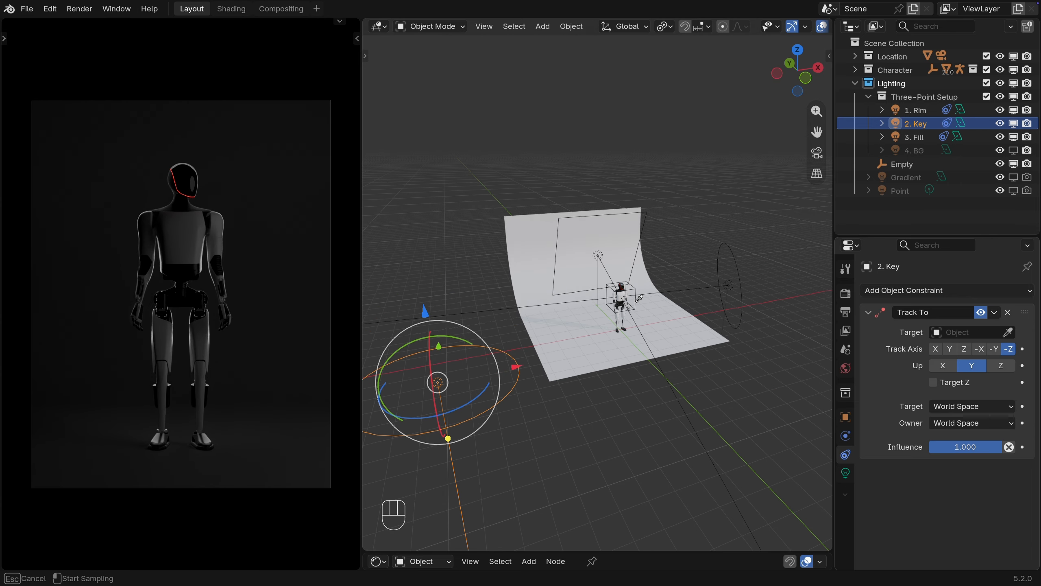
{"action": "left_click", "coordinate": [635, 306]}
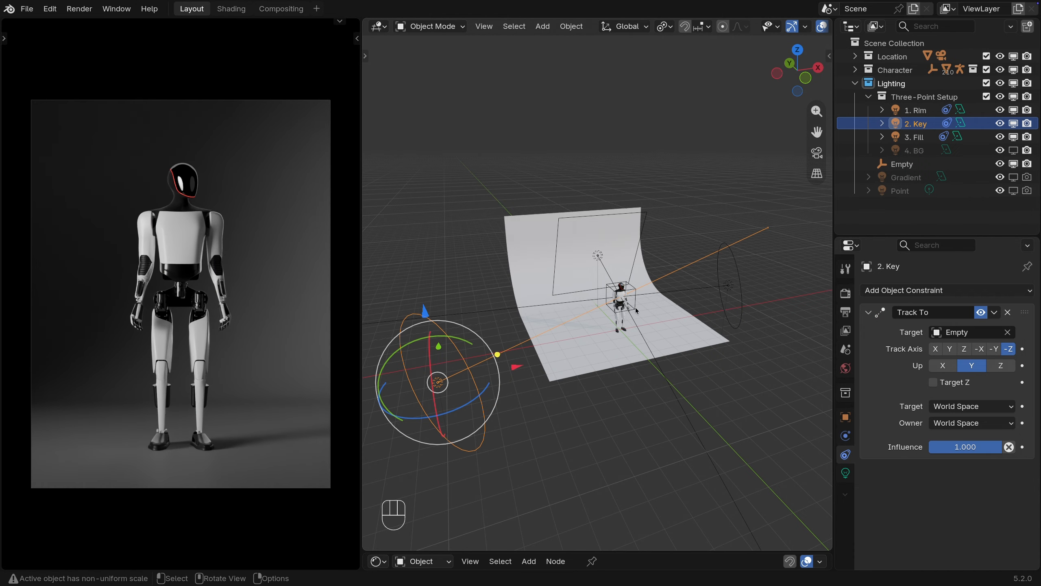
Step: Try moving the key light and the rim light around the robot from above to test their Track To aiming
{"action": "key", "text": "KP_7"}
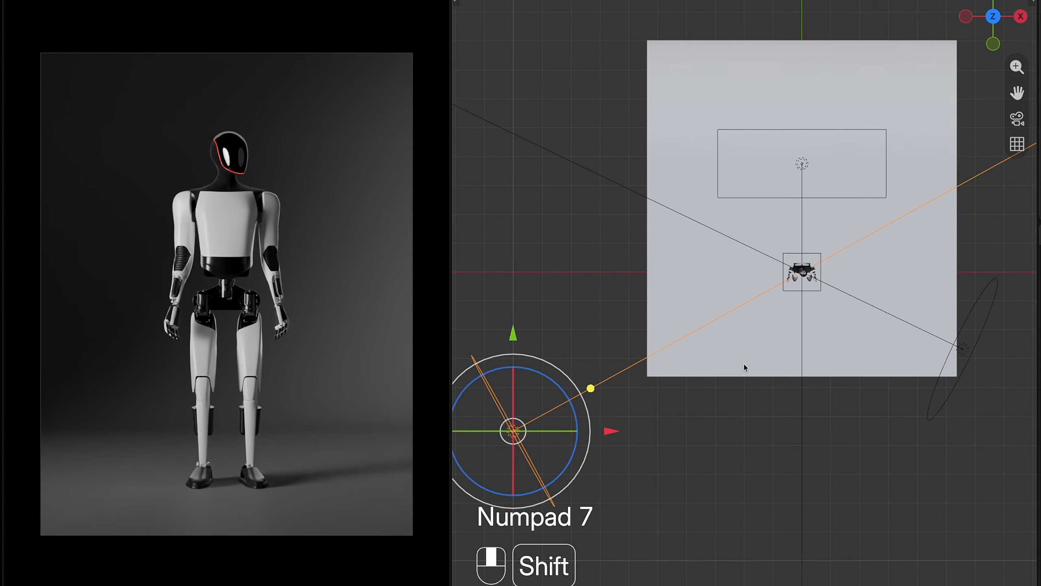
{"action": "middle_click_drag", "start_coordinate": [596, 351], "coordinate": [537, 399], "text": "shift"}
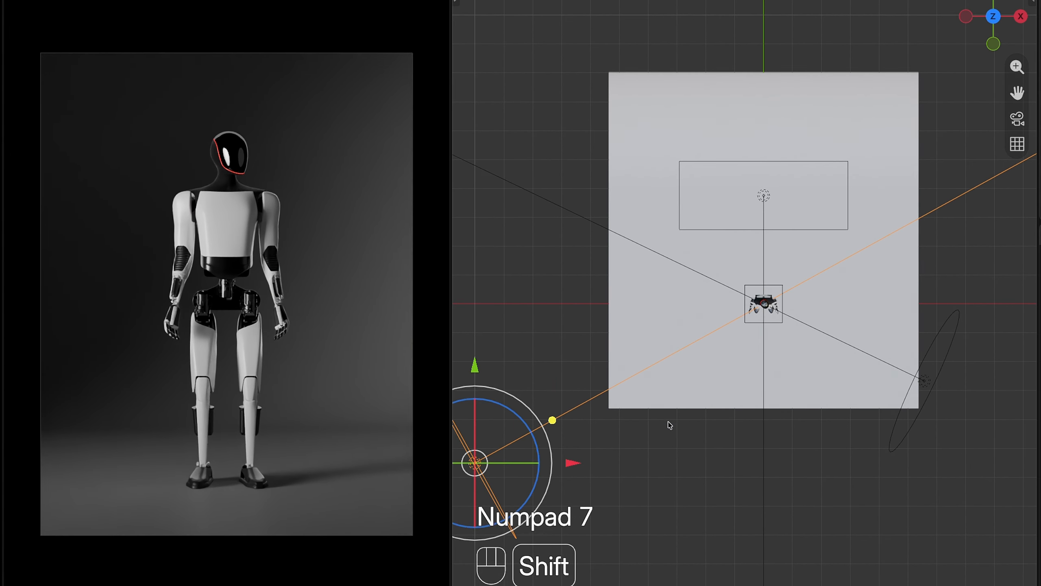
{"action": "key", "text": "g"}
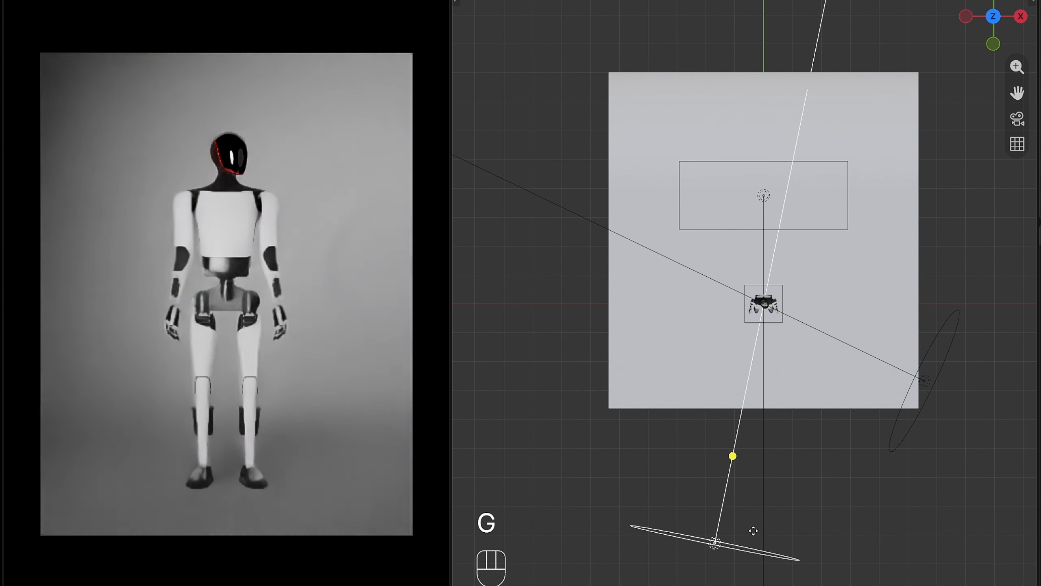
{"action": "left_click", "coordinate": [973, 264]}
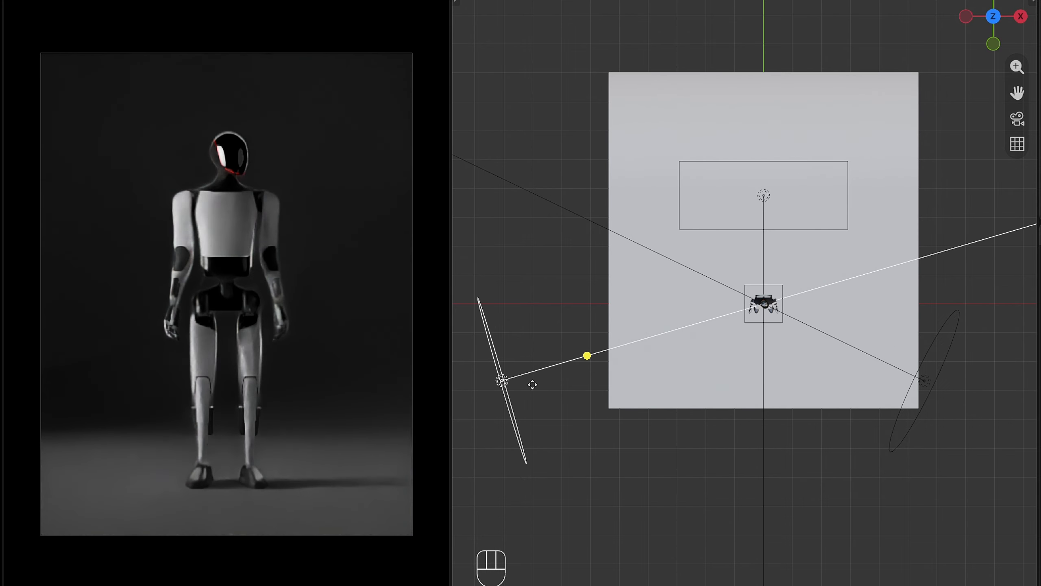
{"action": "left_click", "coordinate": [505, 467]}
{"action": "left_click", "coordinate": [764, 197]}
{"action": "key", "text": "g"}
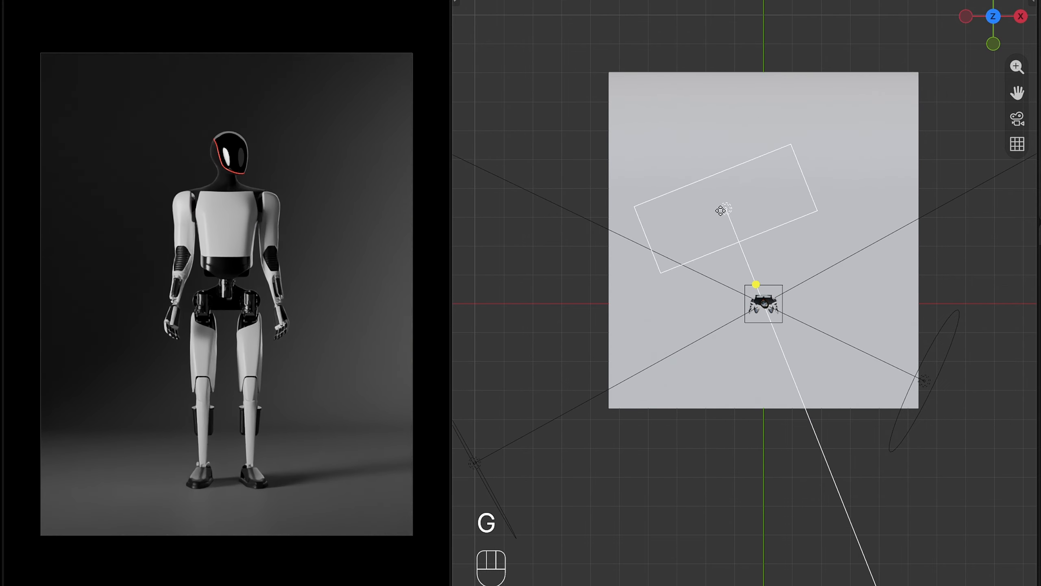
{"action": "right_click", "coordinate": [826, 232]}
Step: Parent the fill light to the cube Empty using the Object parenting option
{"action": "middle_click_drag", "start_coordinate": [811, 364], "coordinate": [759, 275], "text": "shift"}
{"action": "scroll", "coordinate": [840, 285], "scroll_direction": "down", "scroll_amount": 1}
{"action": "left_click", "coordinate": [887, 244]}
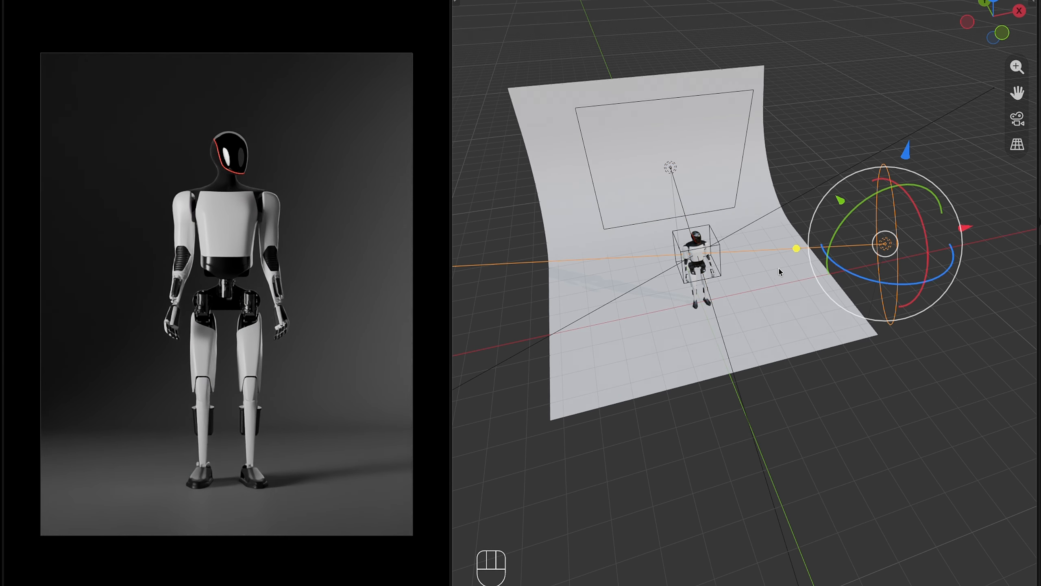
{"action": "scroll", "coordinate": [753, 277], "scroll_direction": "up", "scroll_amount": 1}
{"action": "left_click", "coordinate": [716, 268], "text": "shift"}
{"action": "key", "text": "super+p"}
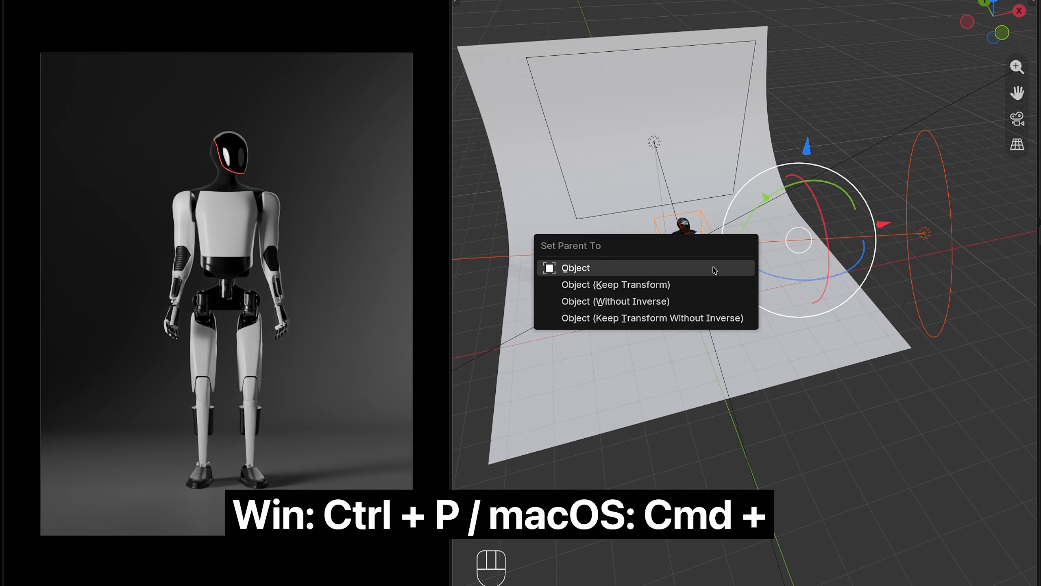
{"action": "left_click", "coordinate": [713, 267]}
Step: Parent the rim light to the cube Empty with the Object option
{"action": "left_click", "coordinate": [654, 143]}
{"action": "left_click", "coordinate": [704, 217], "text": "shift"}
{"action": "key", "text": "super+p"}
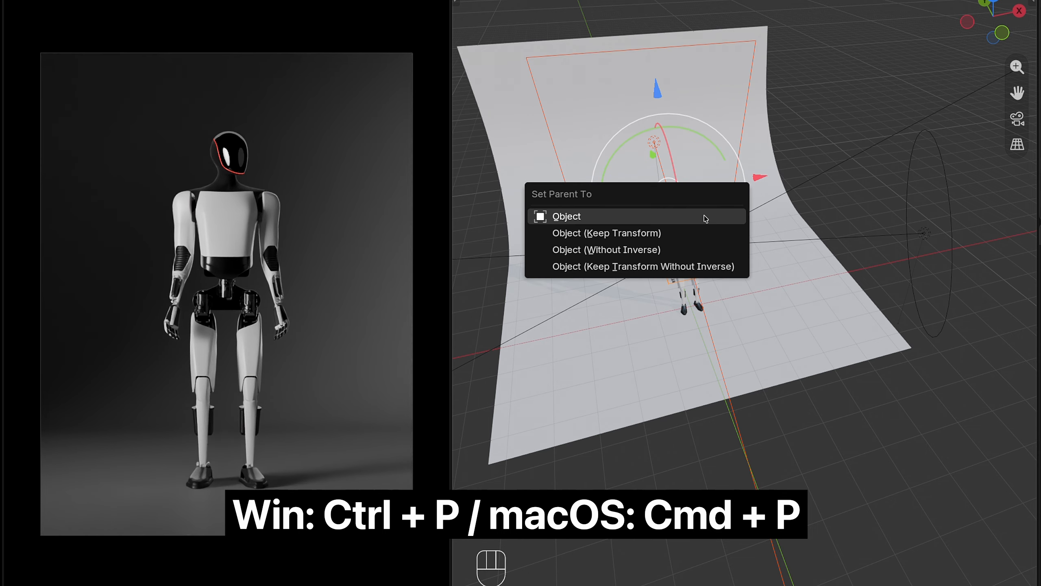
{"action": "left_click", "coordinate": [704, 218]}
Step: Make the cube Empty the parent of the key light as well
{"action": "scroll", "coordinate": [692, 275], "scroll_direction": "down", "scroll_amount": 2}
{"action": "middle_click_drag", "start_coordinate": [687, 295], "coordinate": [783, 281], "text": "shift"}
{"action": "left_click", "coordinate": [563, 383]}
{"action": "left_click", "coordinate": [819, 241], "text": "shift"}
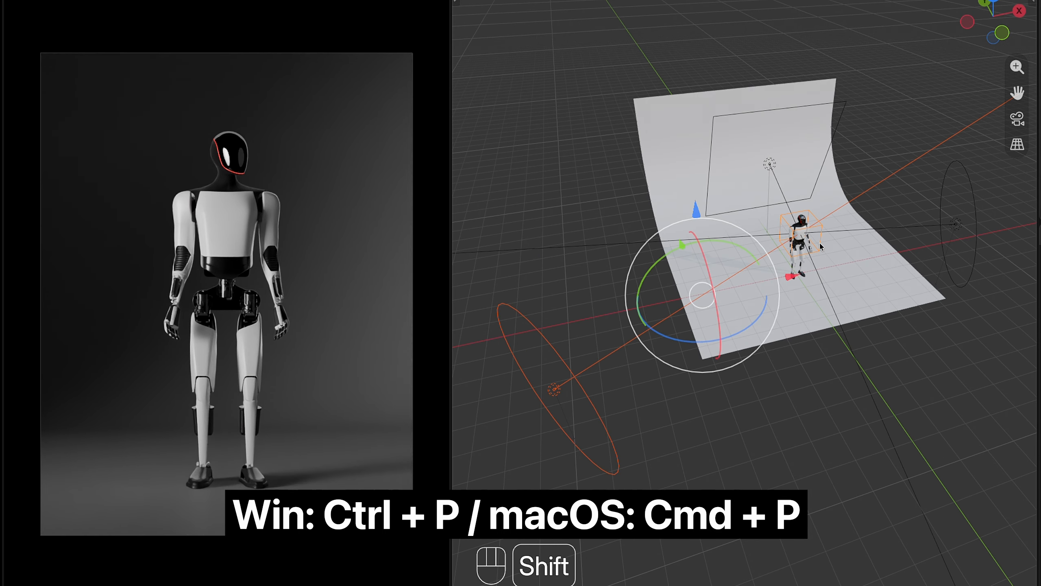
{"action": "key", "text": "super+p"}
{"action": "left_click", "coordinate": [821, 246]}
Step: Try rotating and moving the cube Empty from above to test that the whole light rig follows it
{"action": "middle_click_drag", "start_coordinate": [844, 266], "coordinate": [762, 302]}
{"action": "key", "text": "KP_7"}
{"action": "scroll", "coordinate": [772, 293], "scroll_direction": "up", "scroll_amount": 2}
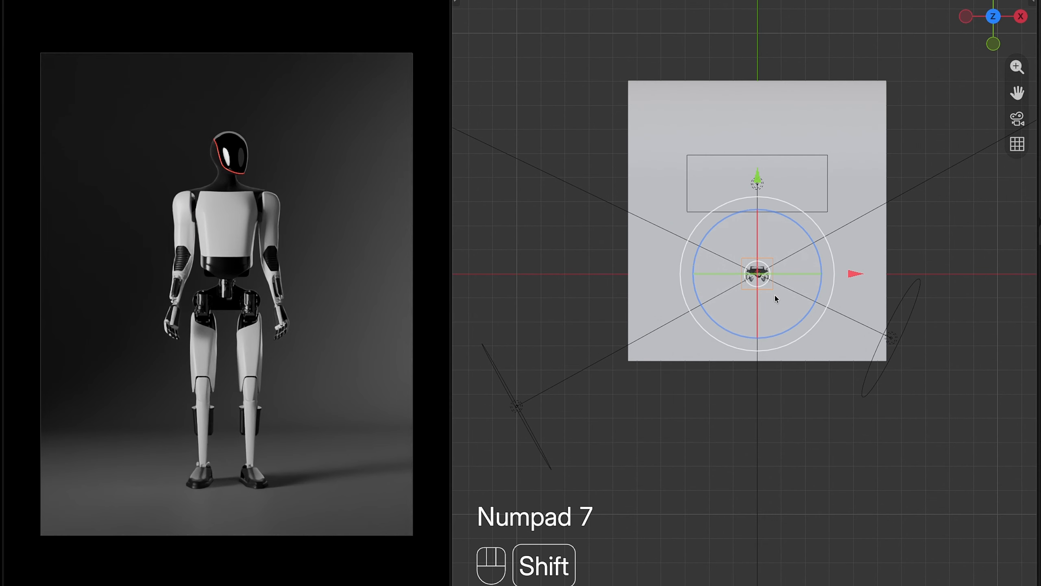
{"action": "key", "text": "r"}
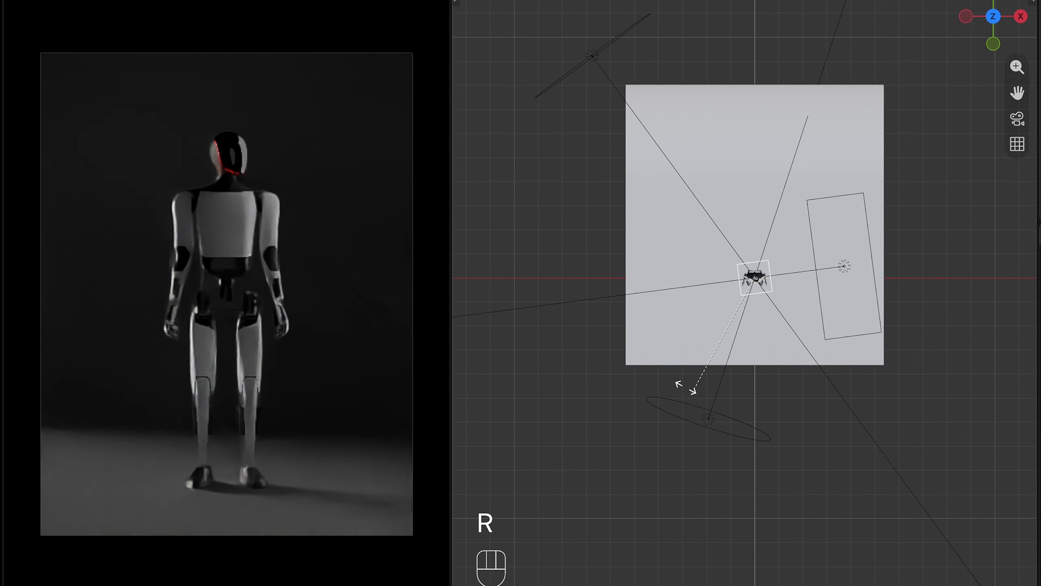
{"action": "right_click", "coordinate": [727, 337]}
{"action": "key", "text": "g"}
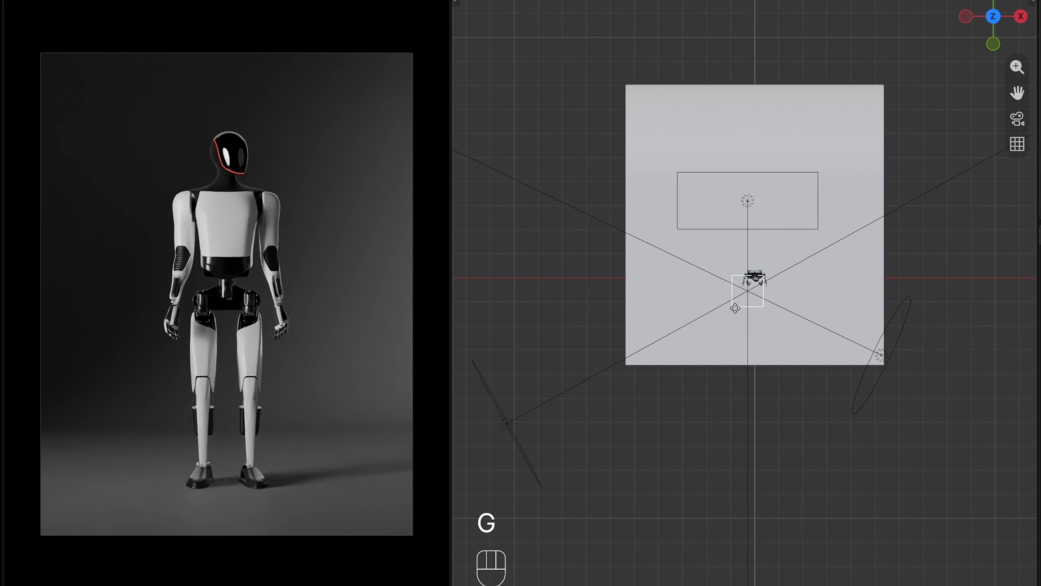
{"action": "right_click", "coordinate": [853, 307]}
Step: Try scaling the cube Empty down to about 0.33 to test bringing the lights closer to the robot
{"action": "middle_click_drag", "start_coordinate": [780, 355], "coordinate": [808, 237]}
{"action": "scroll", "coordinate": [786, 246], "scroll_direction": "down", "scroll_amount": 1}
{"action": "key", "text": "s"}
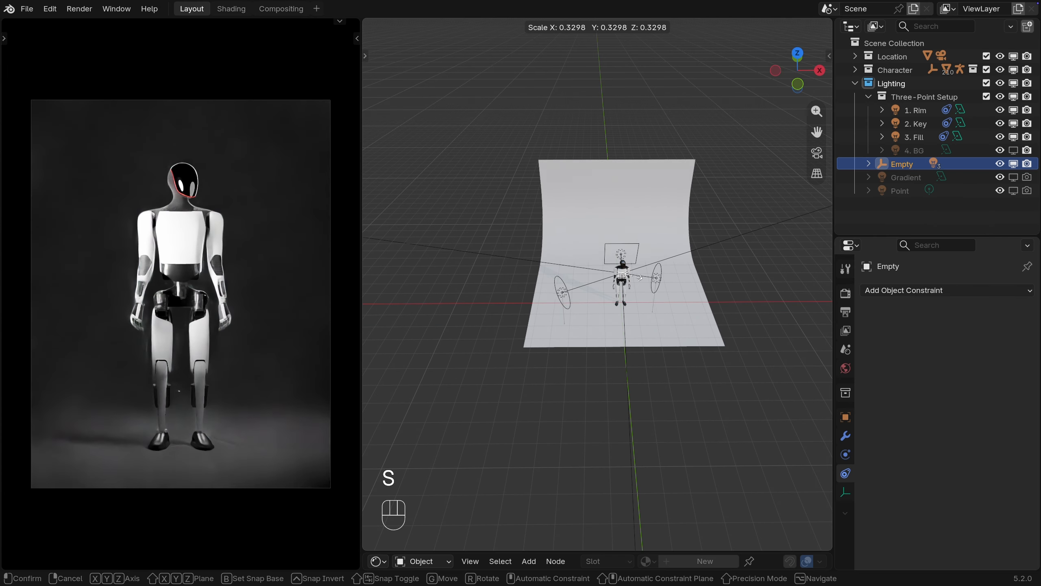
{"action": "left_click", "coordinate": [651, 305]}
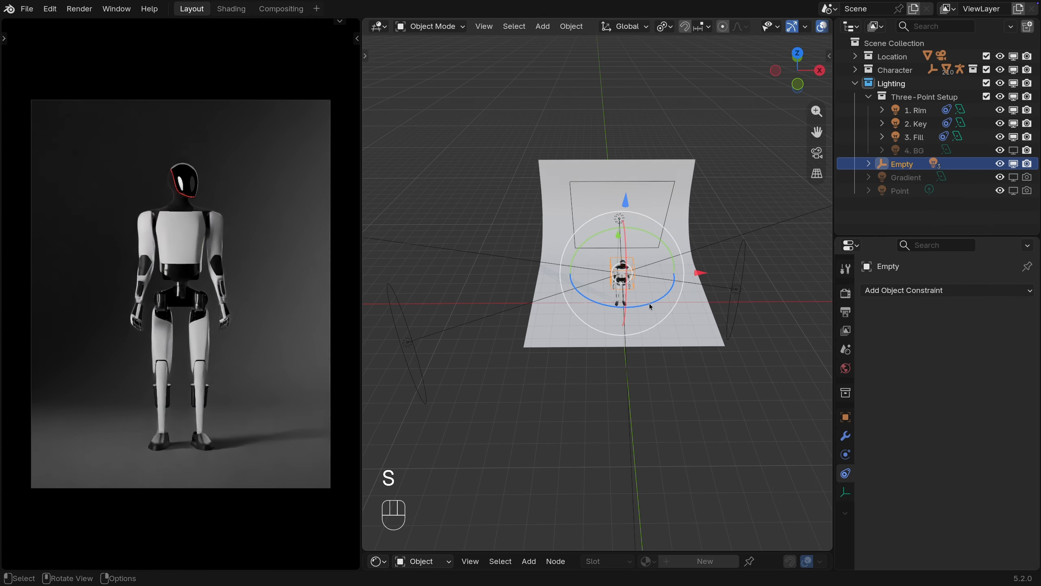
{"action": "key", "text": "KP_1"}
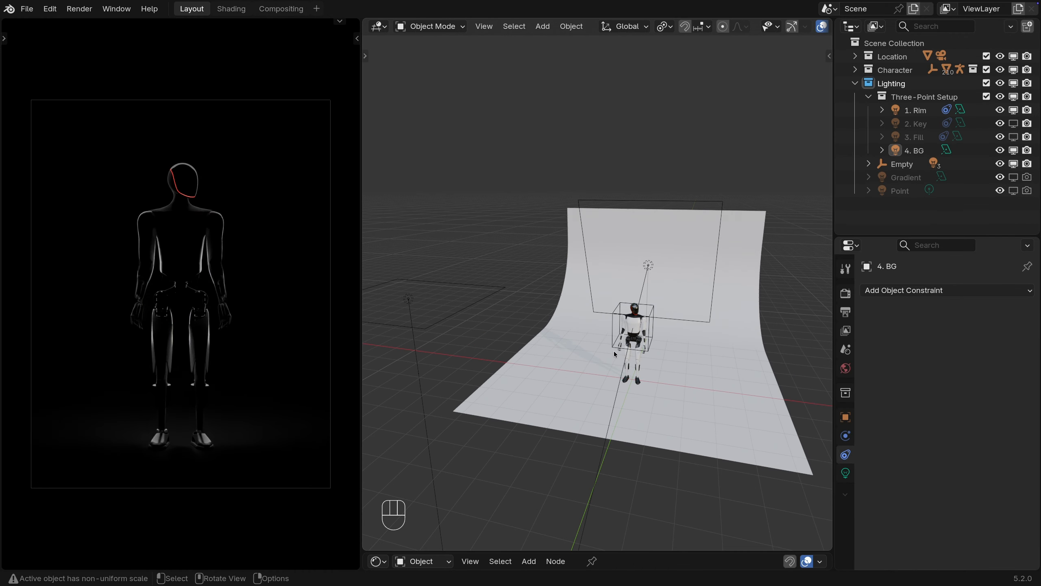
Step: Hide the cube Empty in the viewport and re-aim the background light at the backdrop behind the robot
{"action": "left_click", "coordinate": [613, 350]}
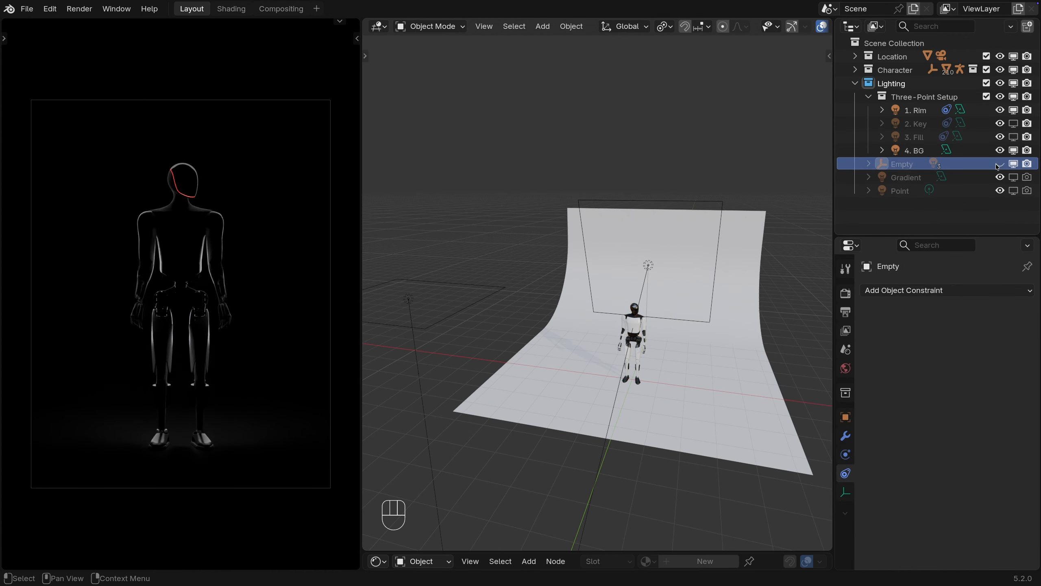
{"action": "left_click", "coordinate": [470, 304]}
{"action": "middle_click_drag", "start_coordinate": [494, 315], "coordinate": [523, 337], "text": "shift"}
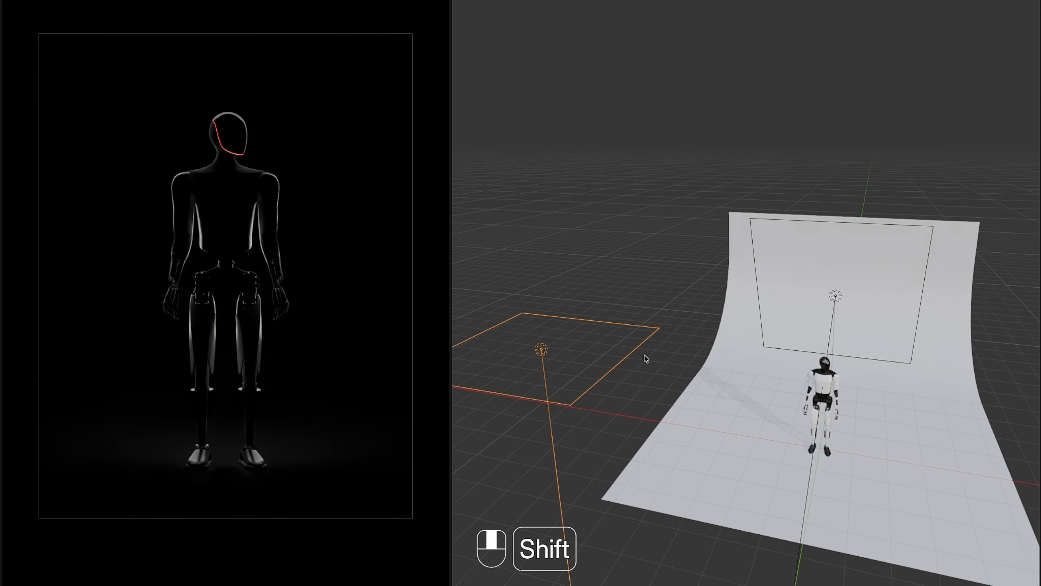
{"action": "middle_click_drag", "start_coordinate": [655, 332], "coordinate": [592, 344]}
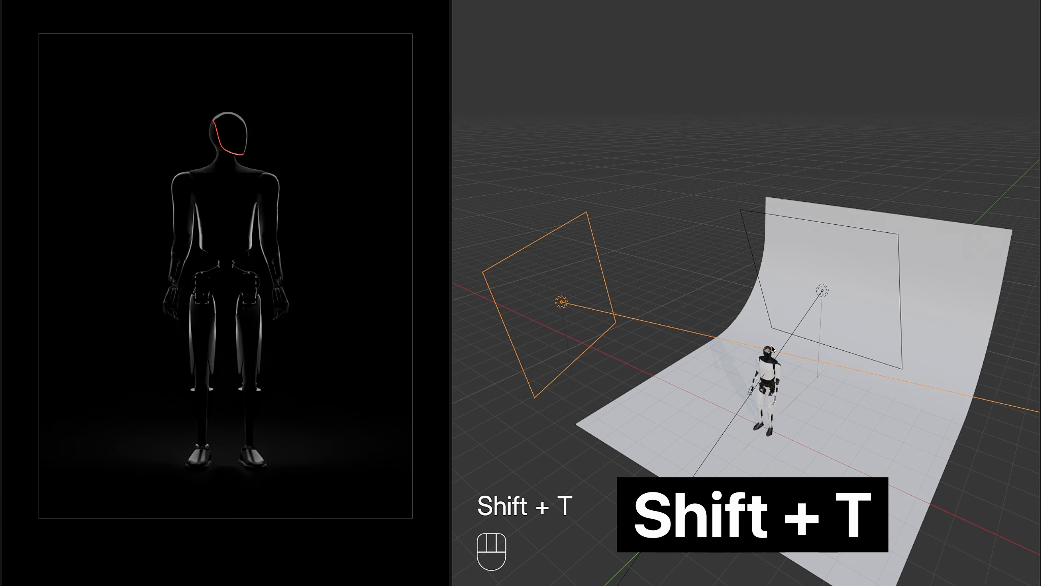
{"action": "key", "text": "shift+t"}
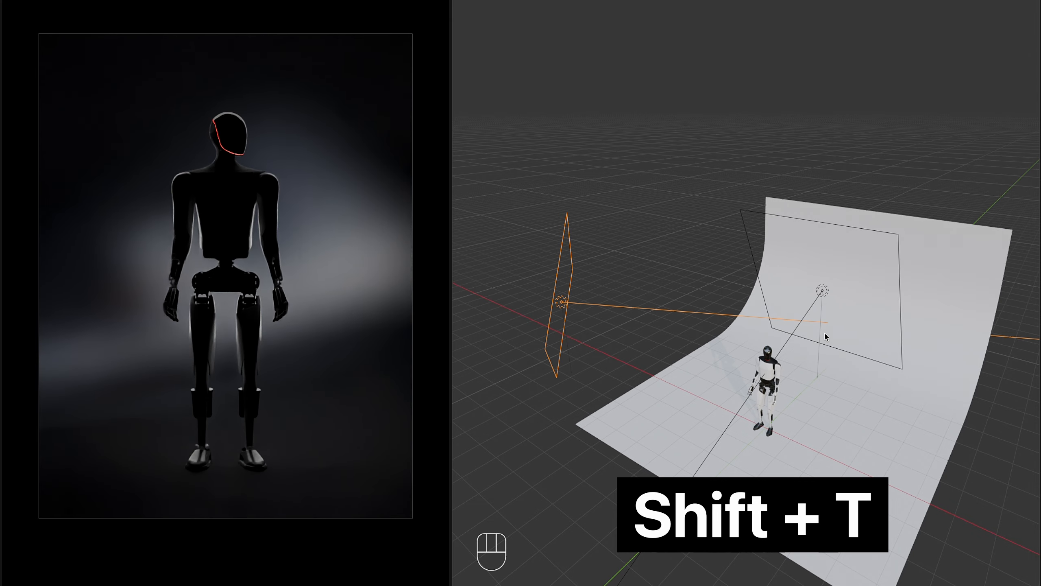
{"action": "middle_click_drag", "start_coordinate": [826, 336], "coordinate": [729, 374]}
{"action": "middle_click_drag", "start_coordinate": [714, 347], "coordinate": [730, 354]}
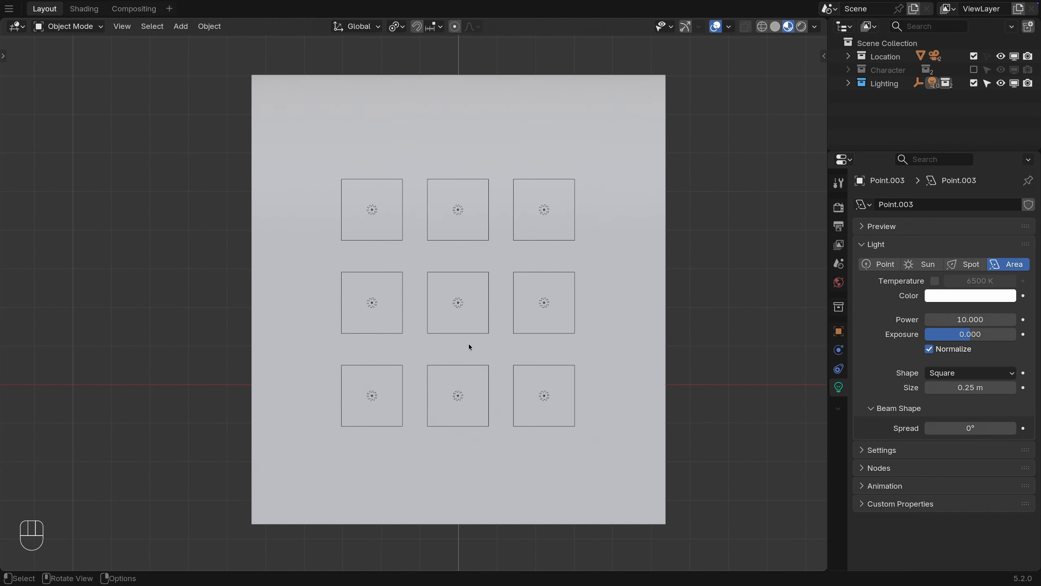
Step: Select all nine square area lights and link their object data to the active light
{"action": "middle_click_drag", "start_coordinate": [470, 346], "coordinate": [460, 226]}
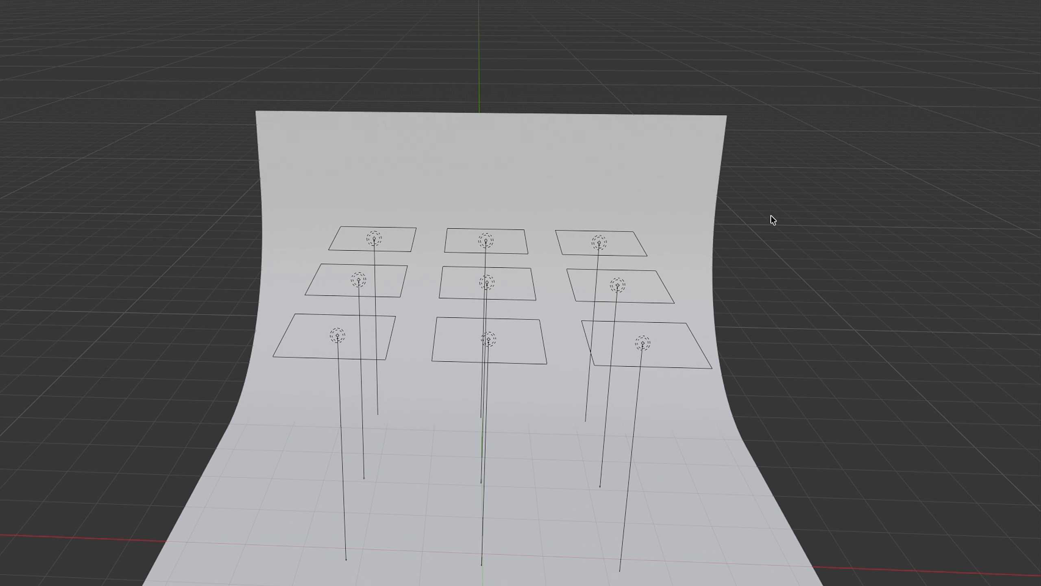
{"action": "left_click_drag", "start_coordinate": [763, 217], "coordinate": [296, 382]}
{"action": "middle_click_drag", "start_coordinate": [506, 383], "coordinate": [657, 381]}
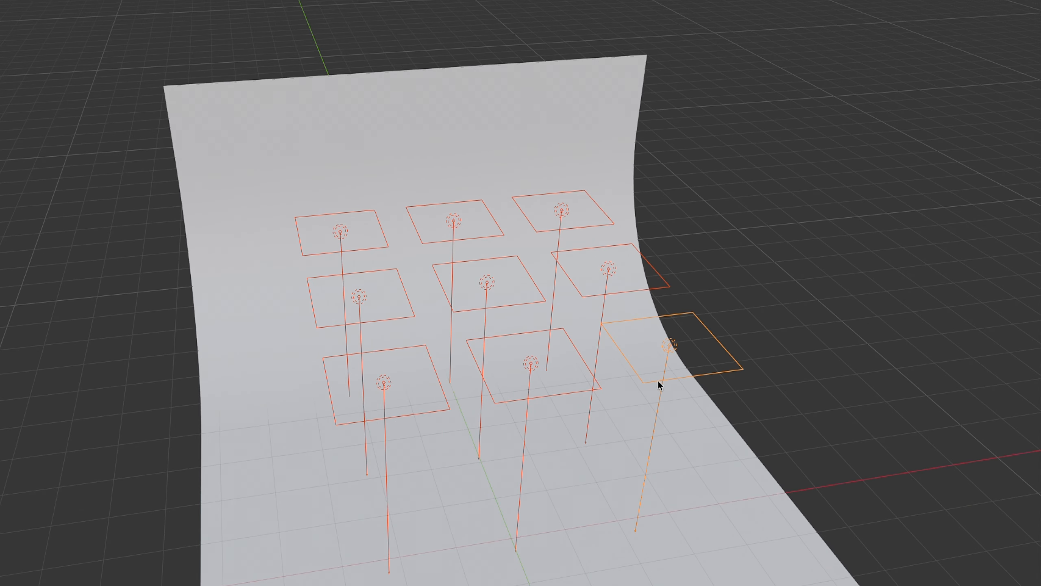
{"action": "left_click", "coordinate": [657, 378], "text": "shift"}
{"action": "left_click", "coordinate": [657, 379], "text": "shift"}
{"action": "key", "text": "ctrl+l"}
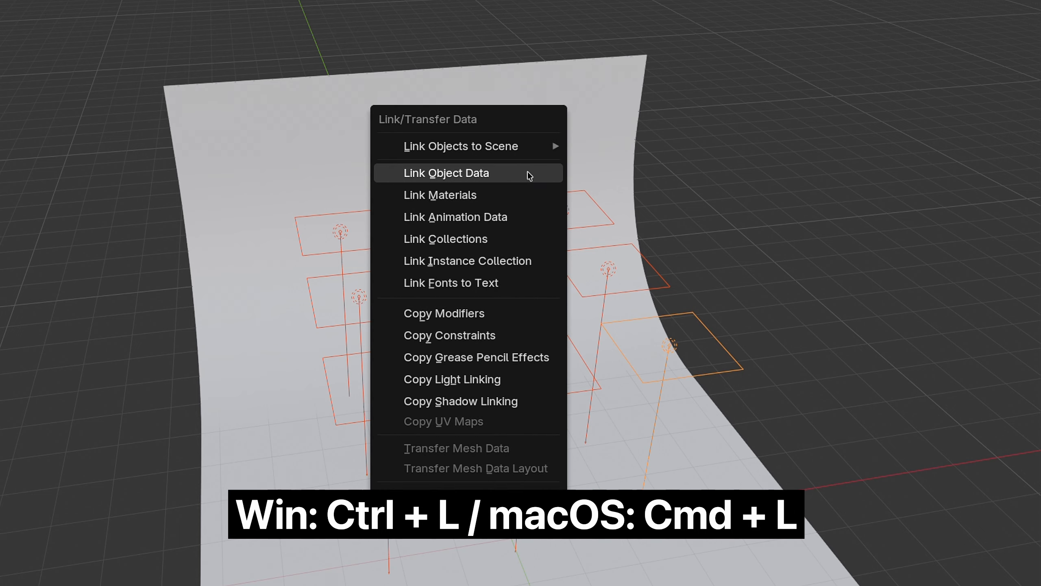
{"action": "left_click", "coordinate": [510, 168]}
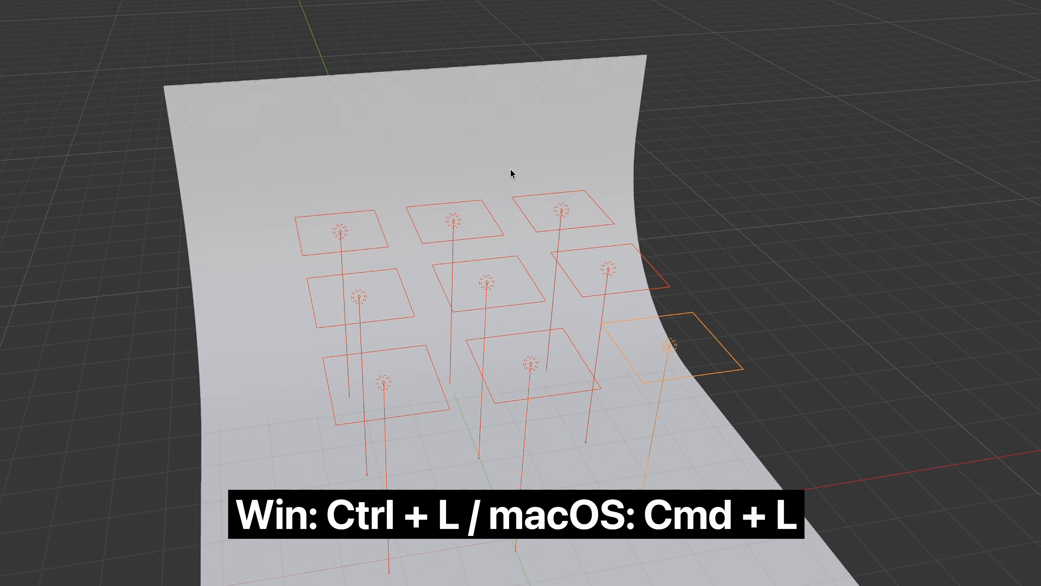
{"action": "left_click", "coordinate": [511, 171]}
Step: Select the centre area light and enlarge its linked square shape to about 0.33 m
{"action": "left_click", "coordinate": [517, 306]}
{"action": "middle_click_drag", "start_coordinate": [571, 310], "coordinate": [599, 314]}
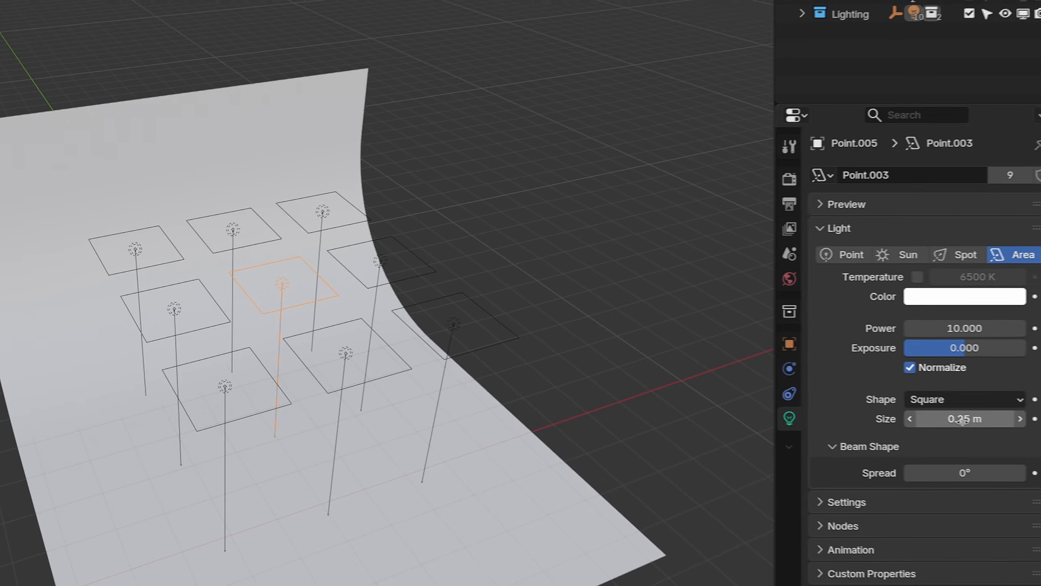
{"action": "mouse_move", "coordinate": [962, 421]}
{"action": "left_mouse_down"}
{"action": "mouse_move", "coordinate": [923, 421]}
{"action": "mouse_move", "coordinate": [982, 421]}
{"action": "mouse_move", "coordinate": [944, 417]}
{"action": "left_mouse_up"}
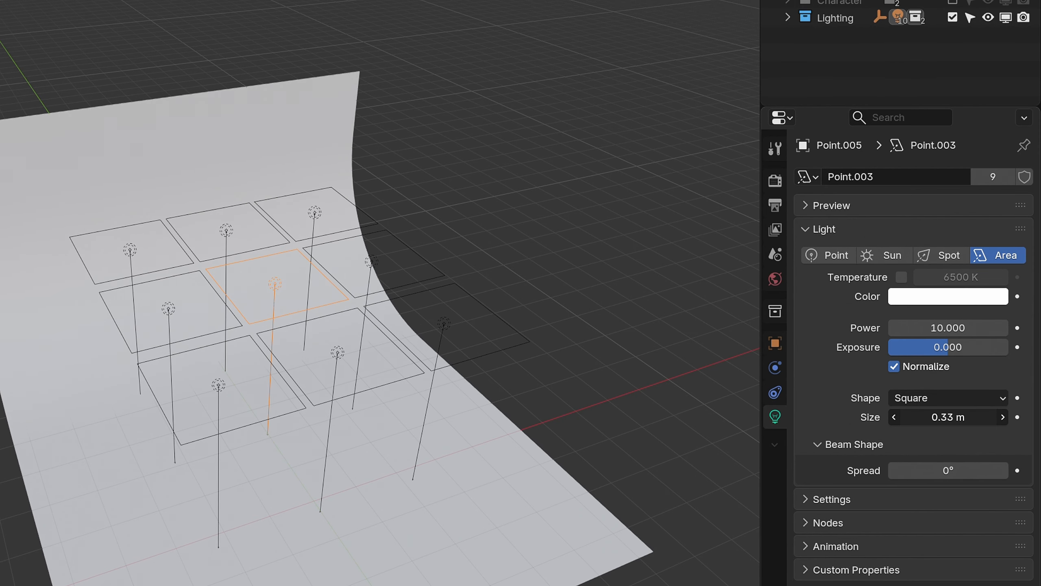
Step: Change the shape of the linked area lights and open their Power value for editing
{"action": "middle_click_drag", "start_coordinate": [656, 398], "coordinate": [701, 349]}
{"action": "left_click", "coordinate": [920, 405]}
{"action": "left_click", "coordinate": [918, 457]}
{"action": "left_click", "coordinate": [932, 330]}
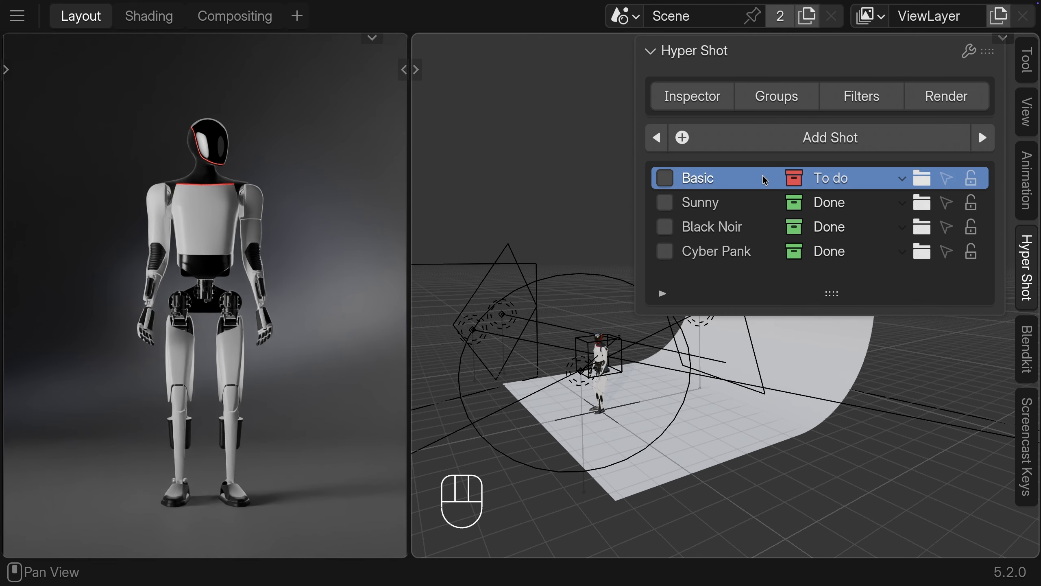
Step: Switch through the Sunny, Black Noir and Cyber Pank shots in Hyper Shot to compare their lighting
{"action": "left_click", "coordinate": [766, 202]}
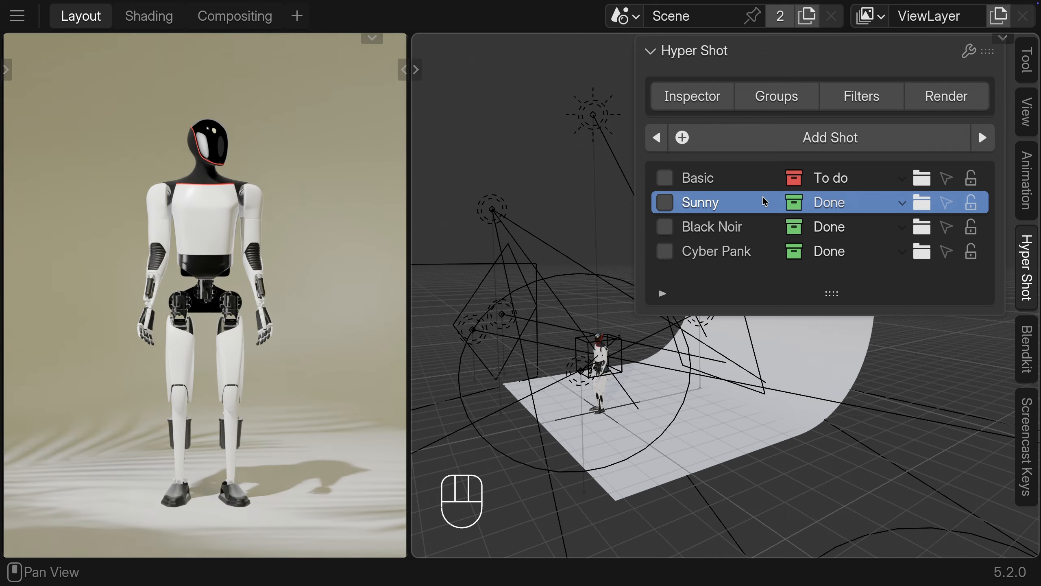
{"action": "left_click", "coordinate": [766, 228]}
{"action": "left_click", "coordinate": [766, 251]}
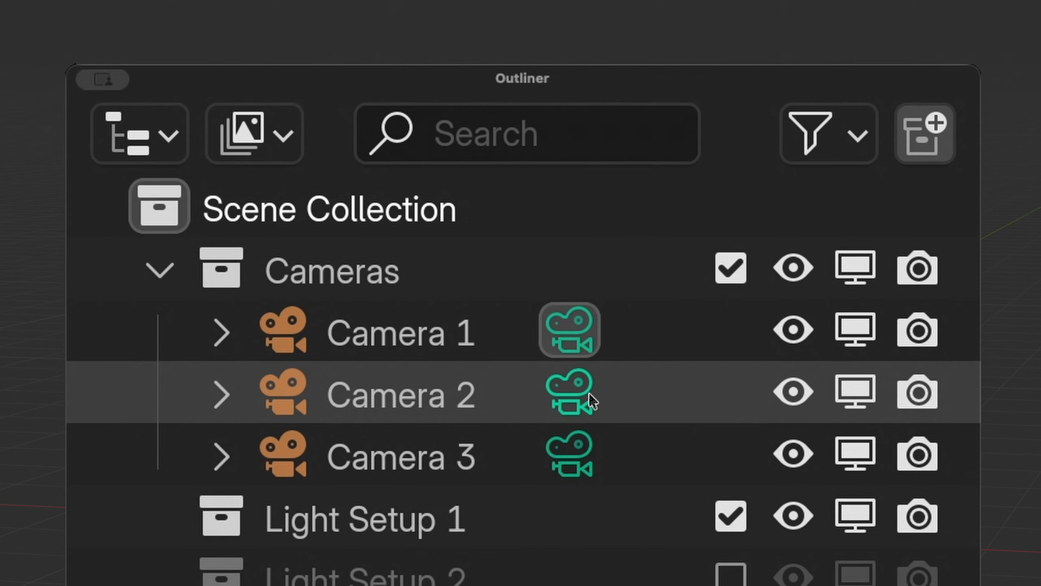
Step: Activate Camera 2 with Light Setup 2 in place of Light Setup 1, and adjust the render's Max Samples
{"action": "left_click", "coordinate": [574, 395]}
{"action": "left_click", "coordinate": [732, 518]}
{"action": "left_click", "coordinate": [733, 576]}
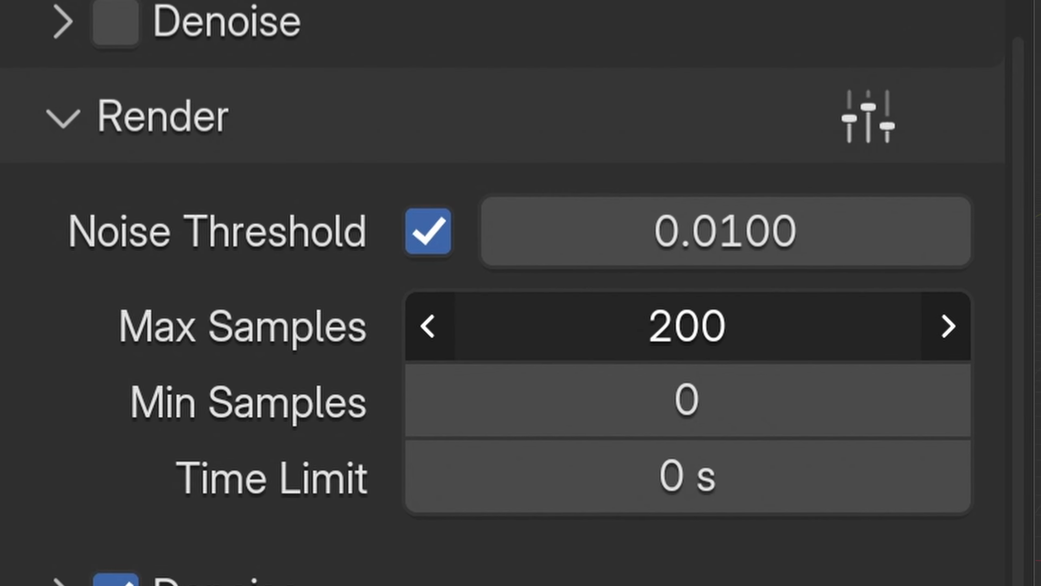
{"action": "left_click_drag", "start_coordinate": [689, 326], "coordinate": [705, 326]}
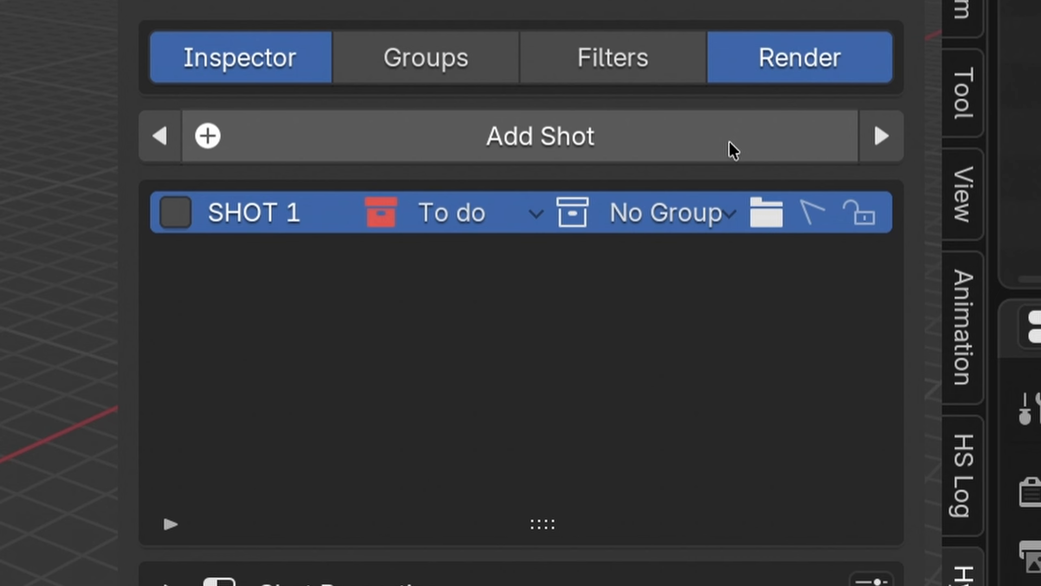
Step: Add a new shot in Hyper Shot and assign Camera 2 as its shot camera
{"action": "left_click", "coordinate": [729, 141]}
{"action": "left_click", "coordinate": [729, 142]}
{"action": "left_click", "coordinate": [677, 248]}
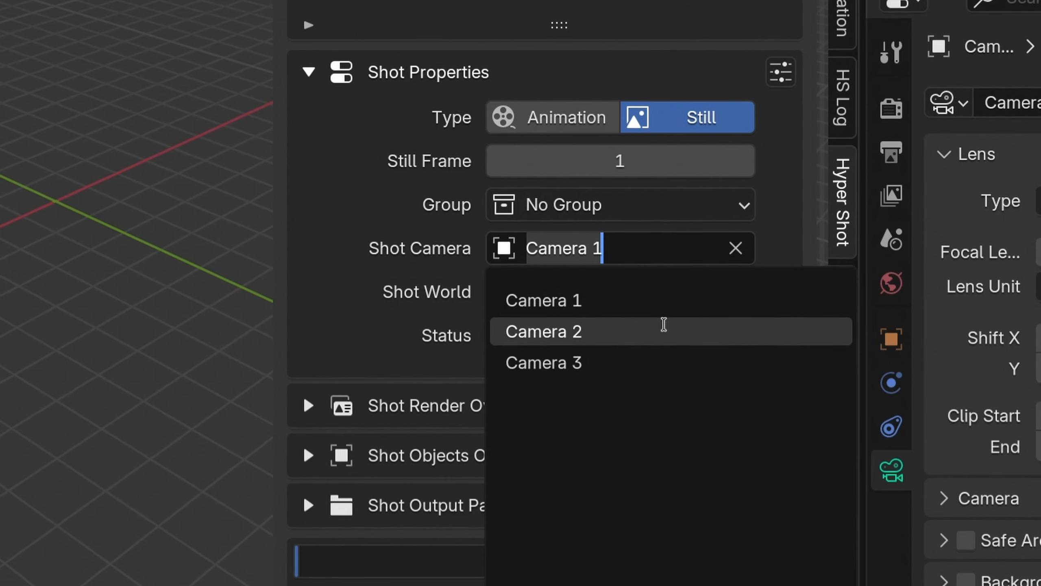
{"action": "left_click", "coordinate": [663, 328]}
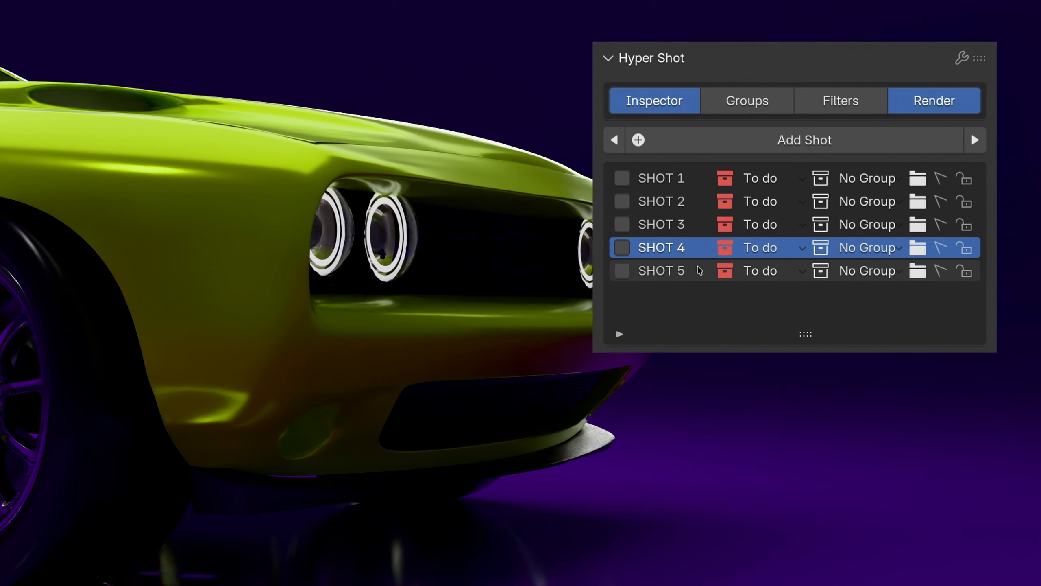
Step: Switch to SHOT 5 in the Hyper Shot list to view its car setup
{"action": "left_click", "coordinate": [699, 270]}
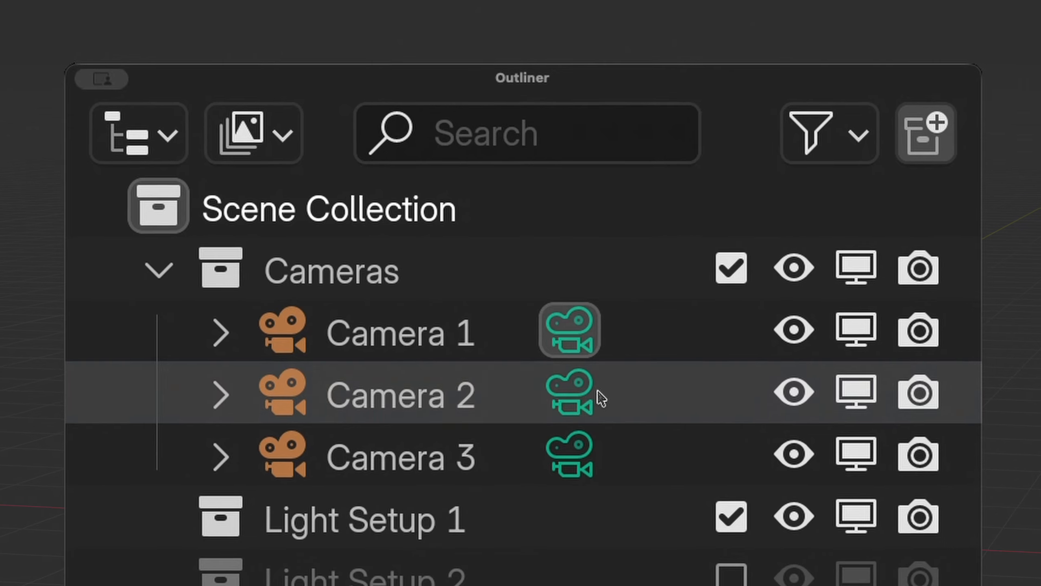
Step: Make Camera 2 the active scene camera
{"action": "left_click", "coordinate": [594, 391]}
{"action": "left_click", "coordinate": [505, 342]}
{"action": "left_click", "coordinate": [504, 400]}
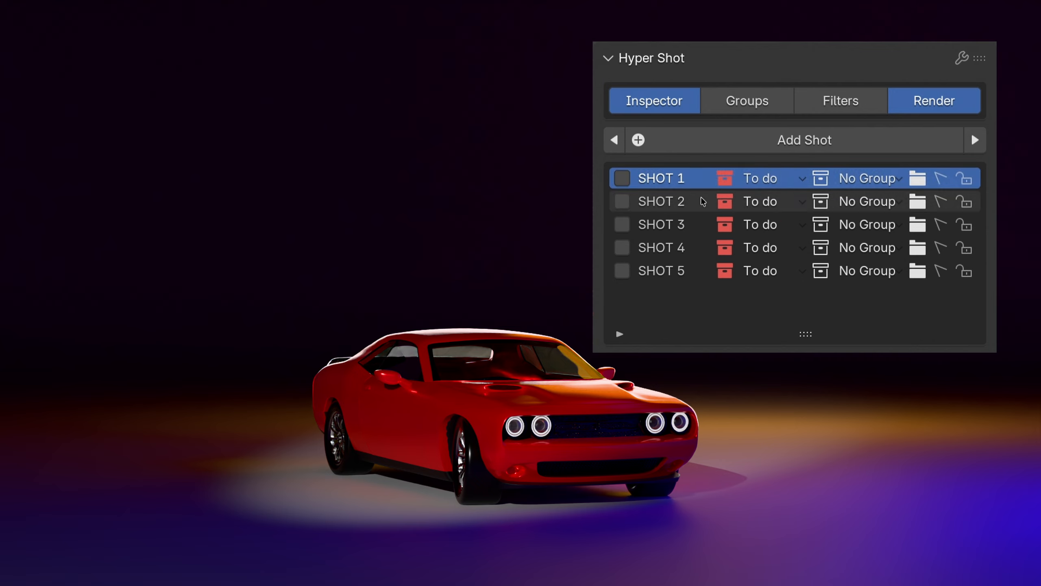
Step: Switch through SHOT 2, SHOT 3 and SHOT 4 in the Hyper Shot list, and start rendering the ten selected shots
{"action": "left_click", "coordinate": [698, 201]}
{"action": "left_click", "coordinate": [698, 224]}
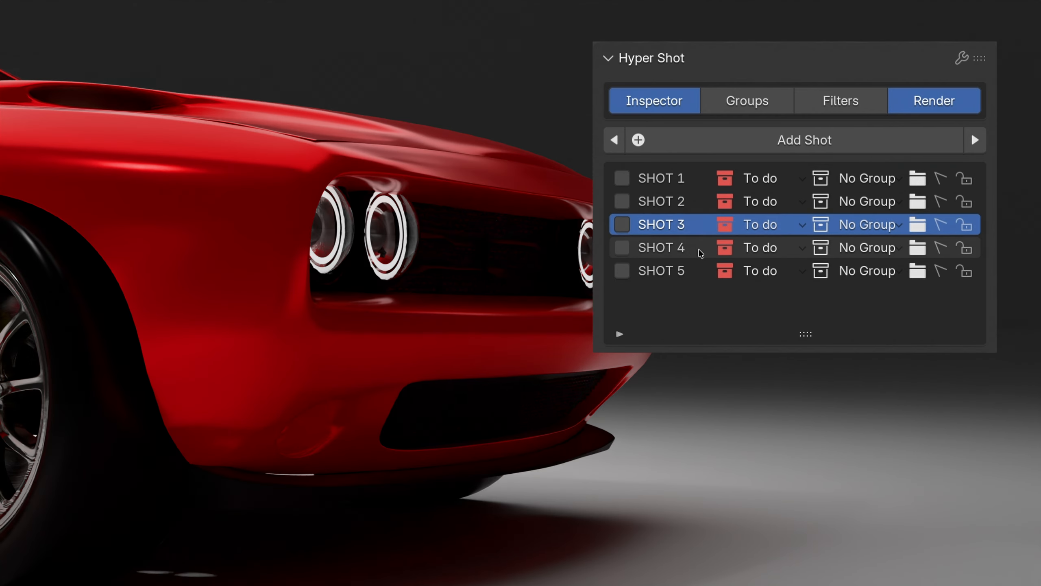
{"action": "left_click", "coordinate": [698, 248]}
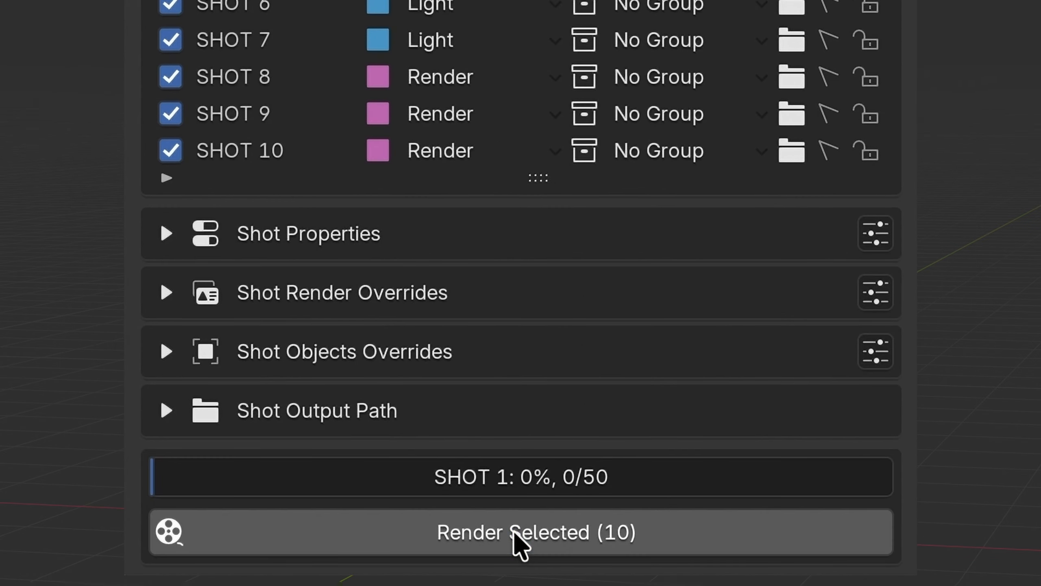
{"action": "left_click", "coordinate": [513, 537]}
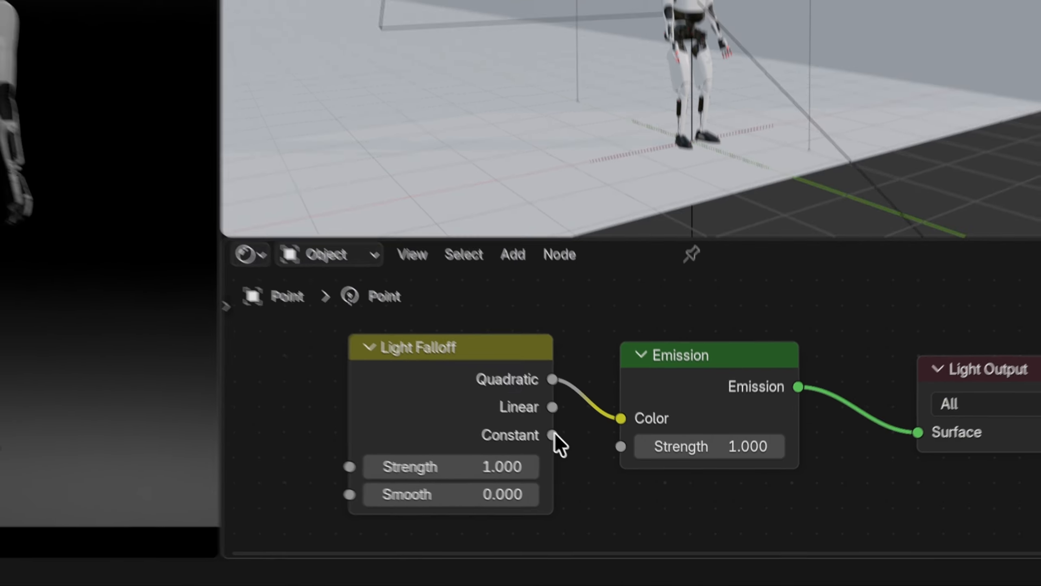
Step: Link the Light Falloff's Constant output to the Emission color, and link Quadratic back to it for comparison
{"action": "left_click_drag", "start_coordinate": [555, 435], "coordinate": [622, 422]}
{"action": "left_click_drag", "start_coordinate": [655, 477], "coordinate": [654, 475]}
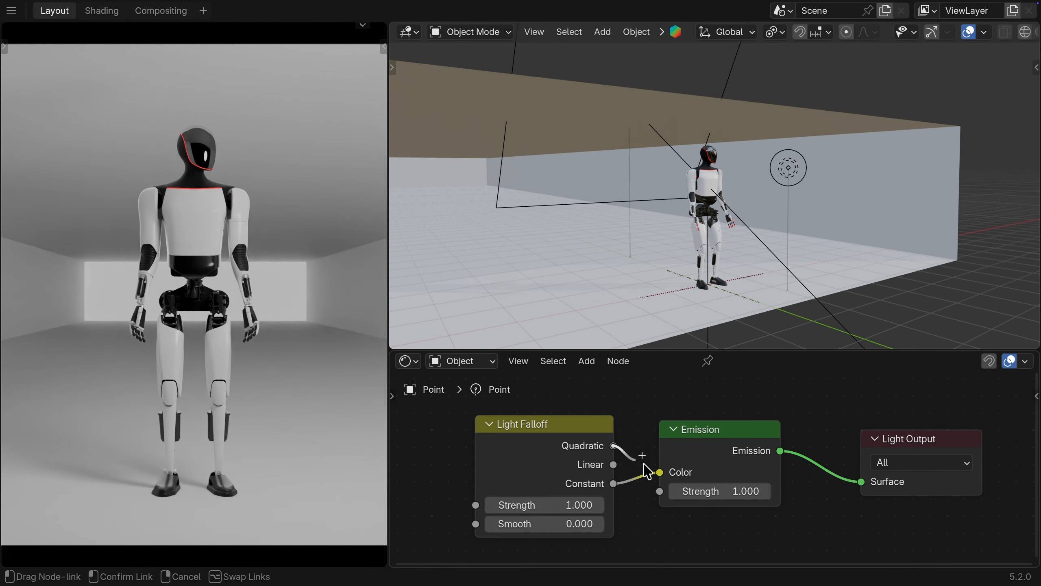
{"action": "left_click_drag", "start_coordinate": [658, 471], "coordinate": [658, 471]}
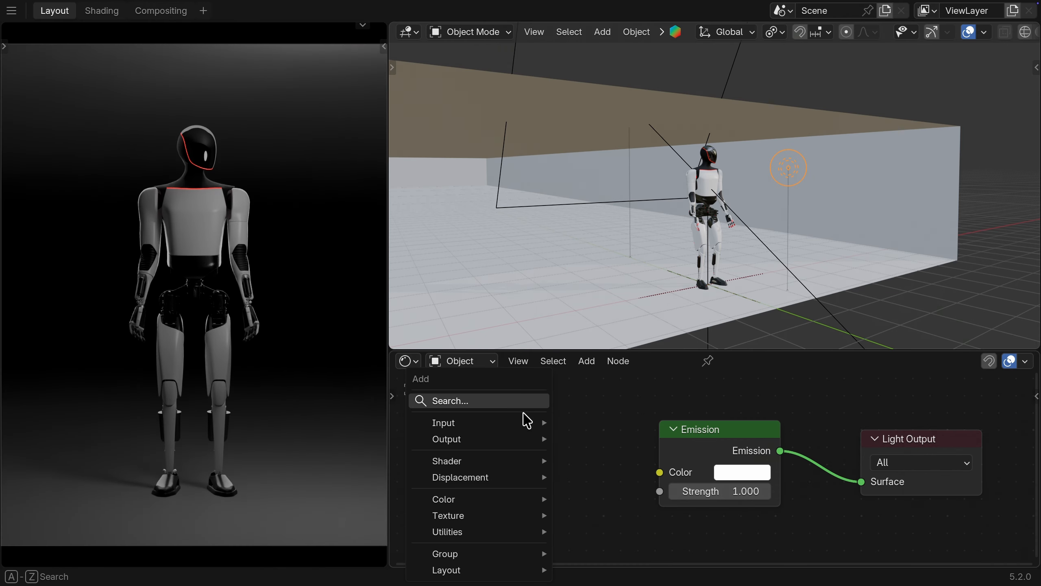
Step: Add a Light Falloff node to the point light's shader and set its Strength to 1
{"action": "type", "text": "fall"}
{"action": "key", "text": "Return"}
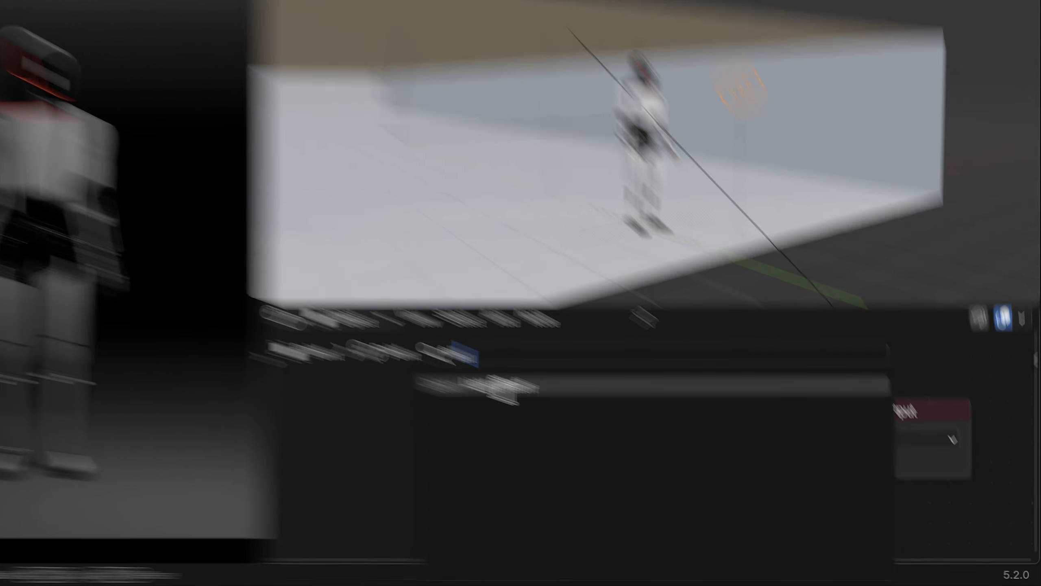
{"action": "left_click", "coordinate": [463, 414]}
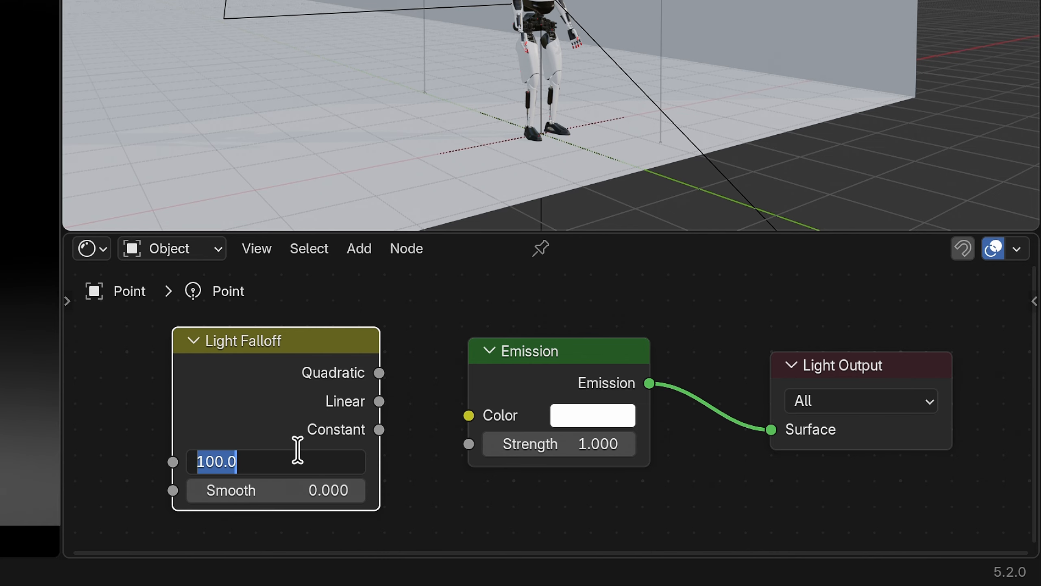
{"action": "key", "text": "Return"}
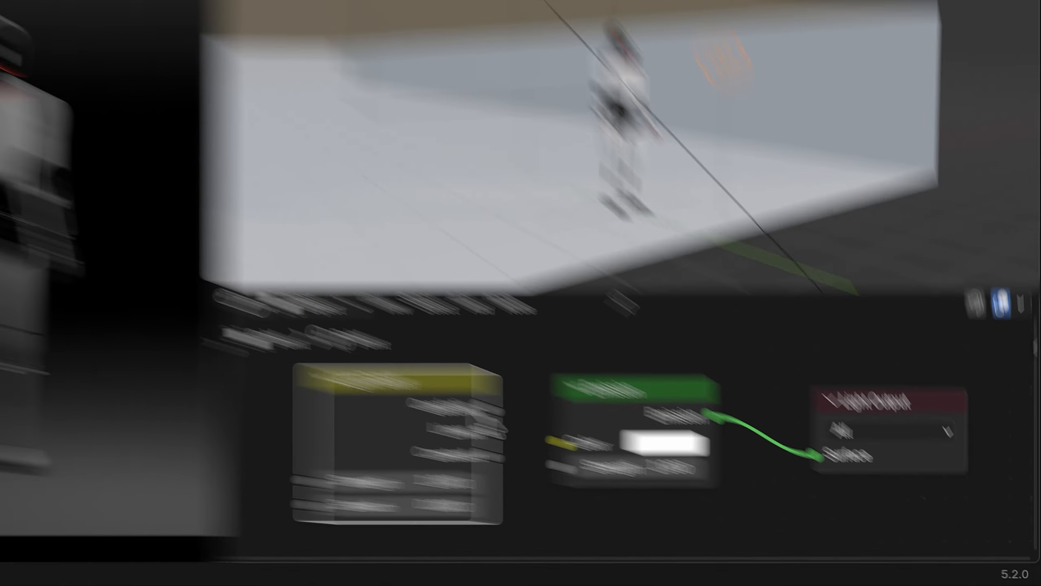
Step: Link the Light Falloff's Quadratic, Linear and finally Constant output to the Emission color of the point light
{"action": "left_click_drag", "start_coordinate": [379, 372], "coordinate": [435, 421]}
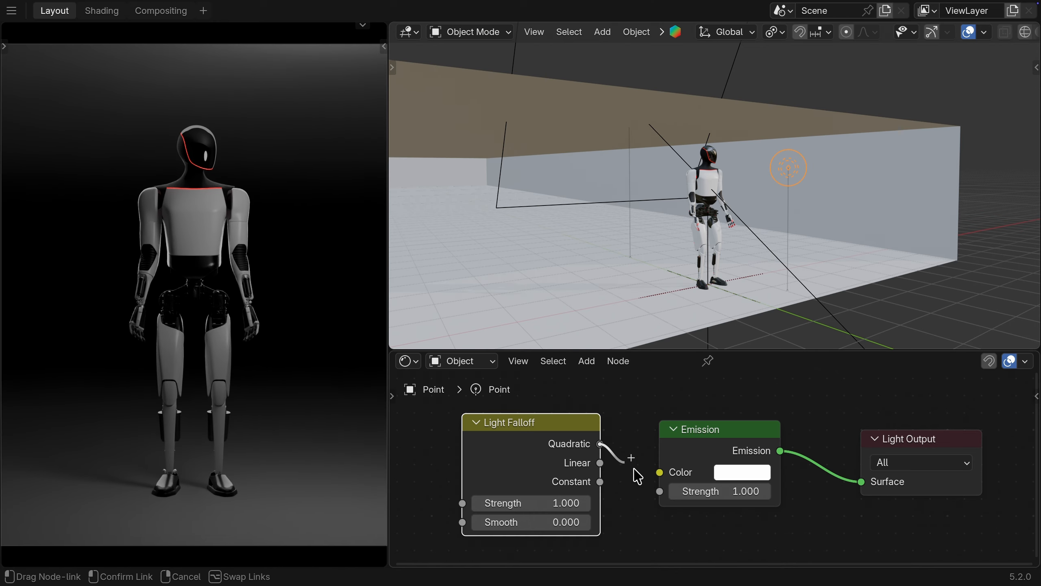
{"action": "left_click_drag", "start_coordinate": [655, 483], "coordinate": [656, 476]}
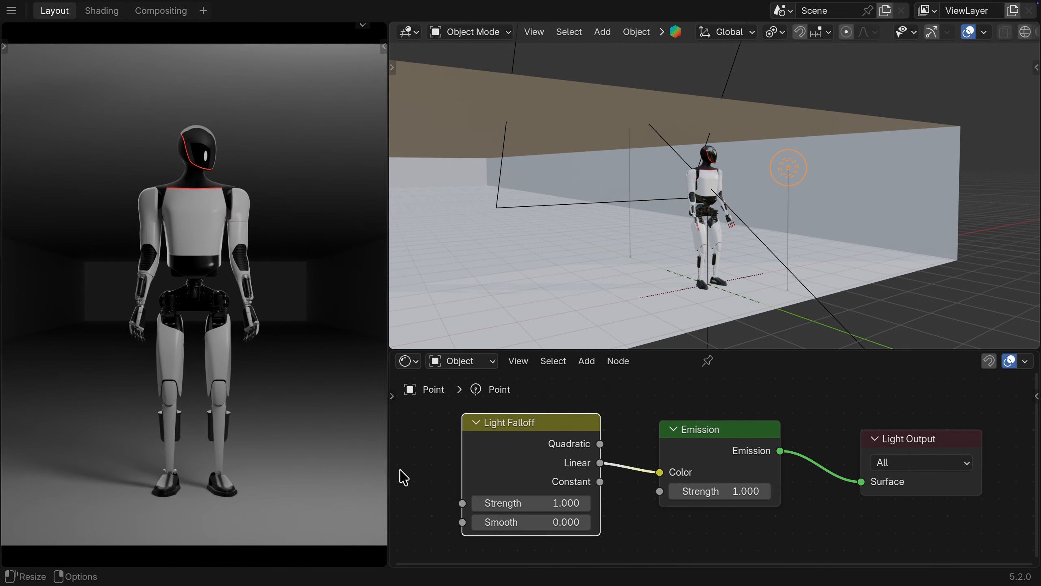
{"action": "left_click_drag", "start_coordinate": [656, 483], "coordinate": [658, 478]}
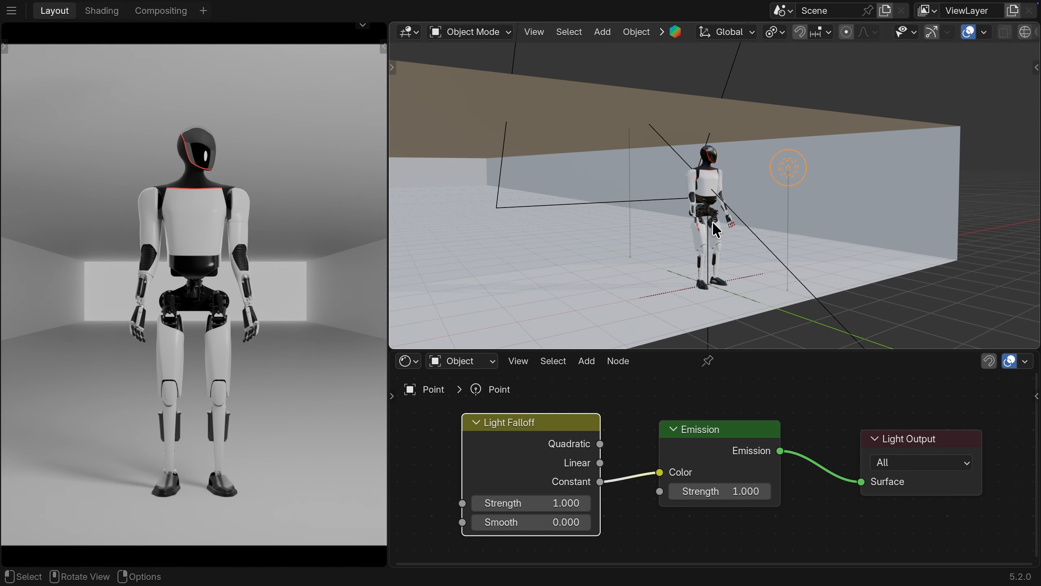
{"action": "mouse_move", "coordinate": [713, 223]}
{"action": "middle_mouse_down"}
{"action": "mouse_move", "coordinate": [589, 208]}
{"action": "mouse_move", "coordinate": [708, 217]}
{"action": "middle_mouse_up"}
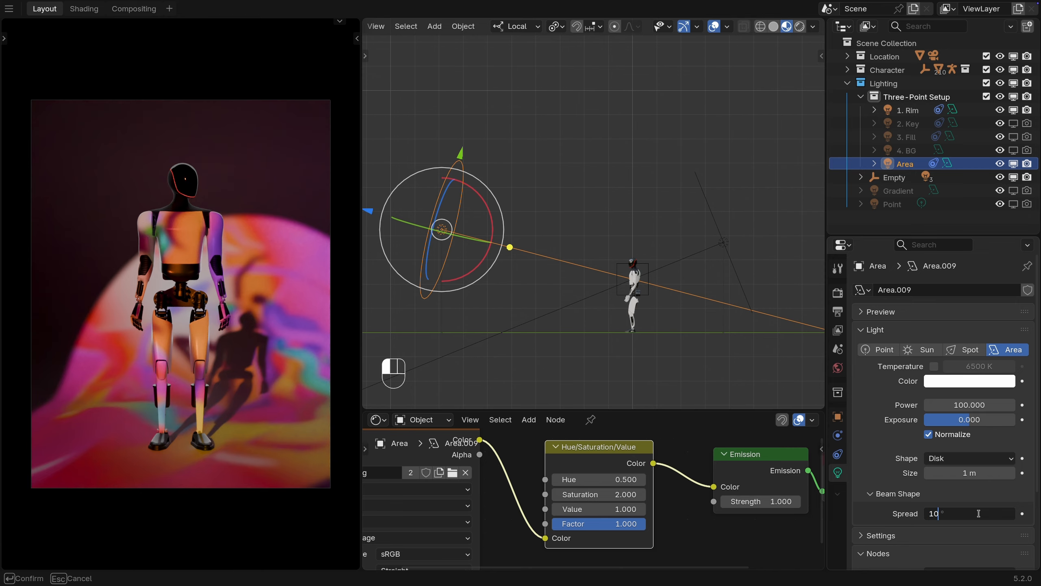
Step: Set the Spread of the image-projecting area light to 10° and look at the scene from above
{"action": "key", "text": "Return"}
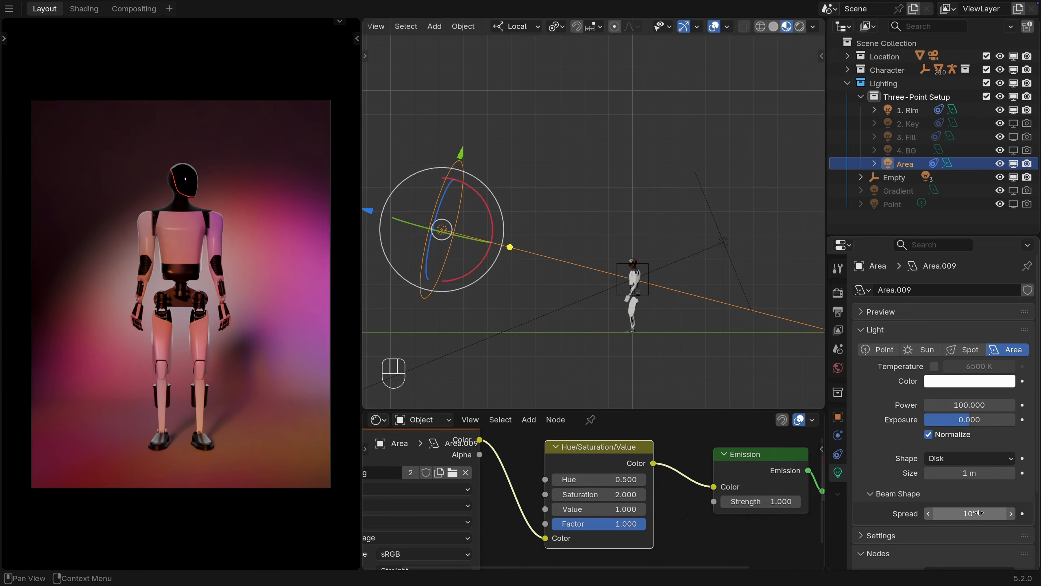
{"action": "key", "text": "KP_7"}
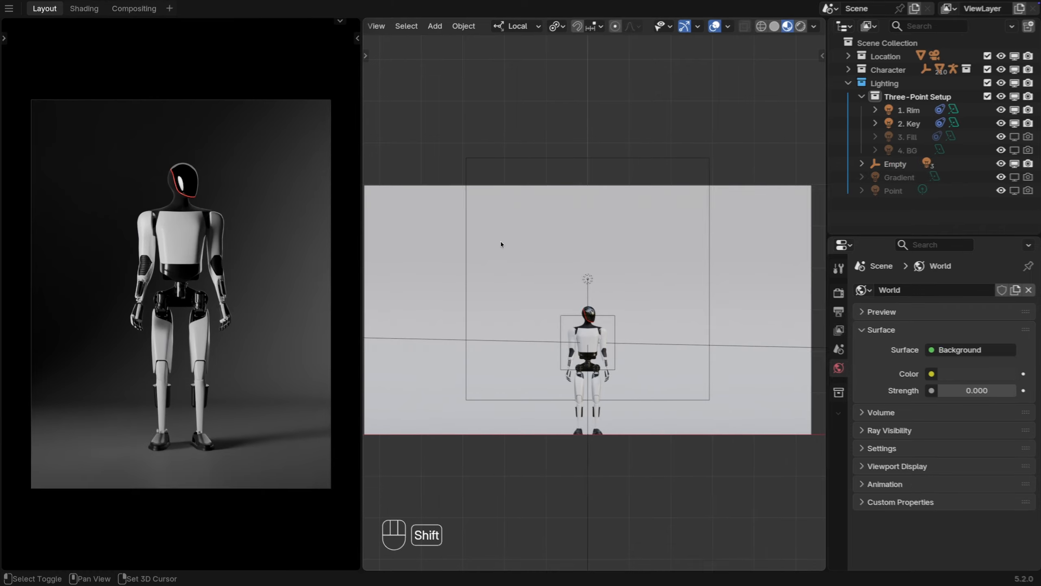
Step: Add an area light, raise it high above the robot and move it diagonally in front of the robot
{"action": "key", "text": "shift+a"}
{"action": "mouse_move", "coordinate": [500, 243]}
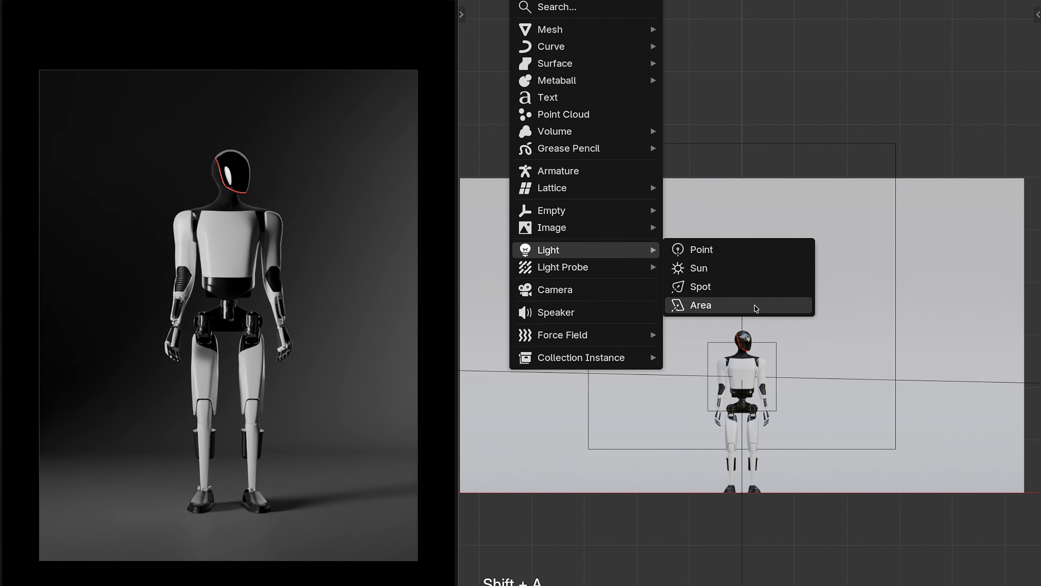
{"action": "left_click", "coordinate": [756, 308]}
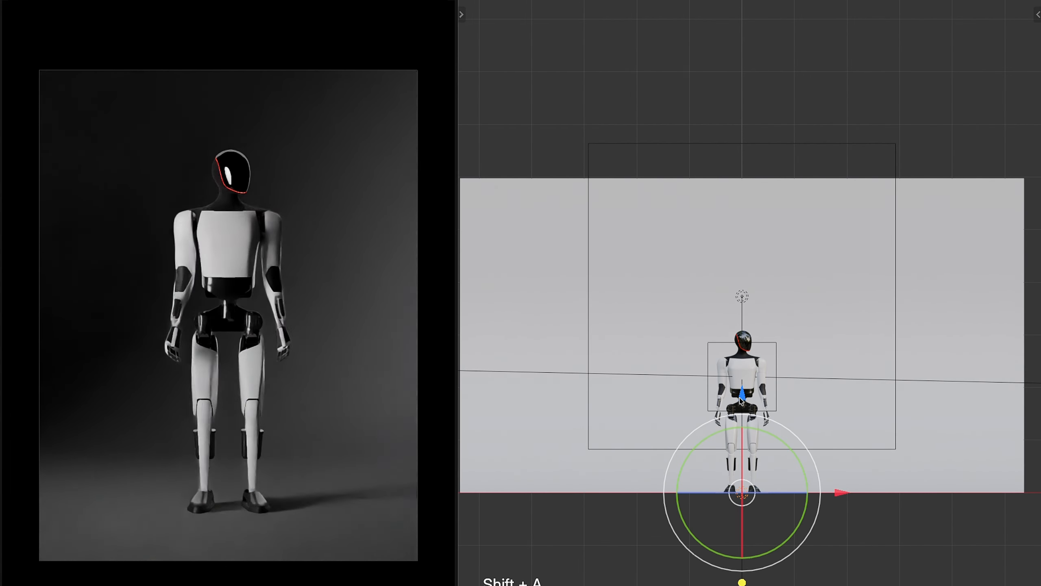
{"action": "left_click_drag", "start_coordinate": [741, 395], "coordinate": [742, 10]}
{"action": "key", "text": "KP_7"}
{"action": "key", "text": "g"}
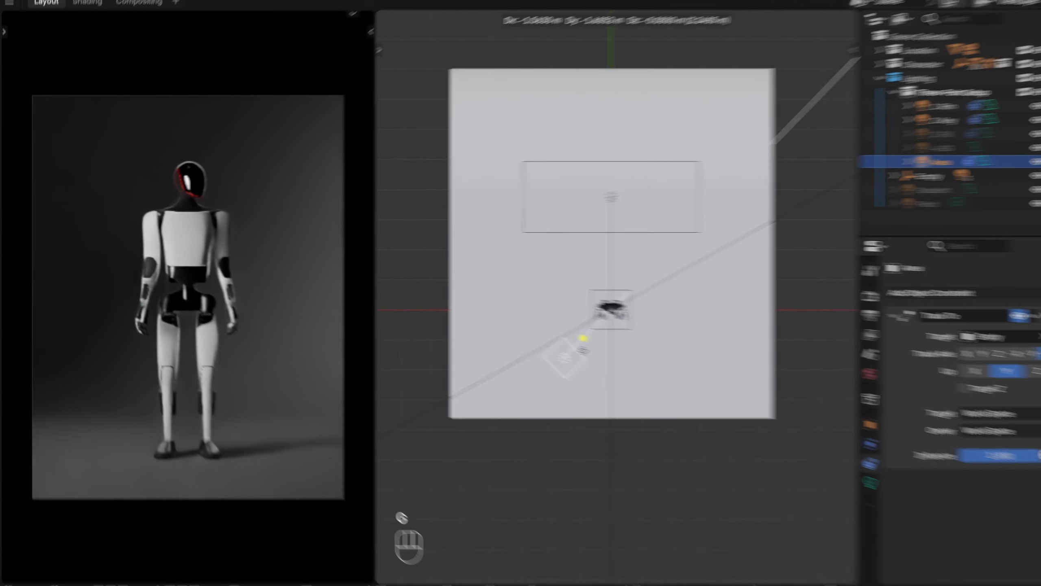
{"action": "left_click", "coordinate": [698, 379]}
Step: Give the area light a Disk shape with 0° Spread and 100 Power, and scale the light up to several times its size
{"action": "left_click", "coordinate": [633, 359]}
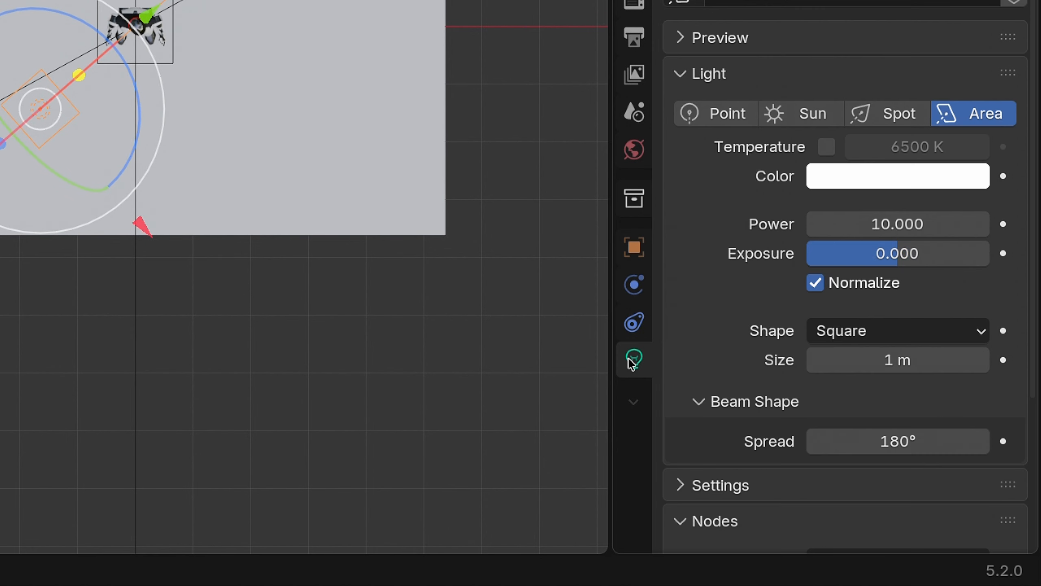
{"action": "left_click", "coordinate": [925, 332]}
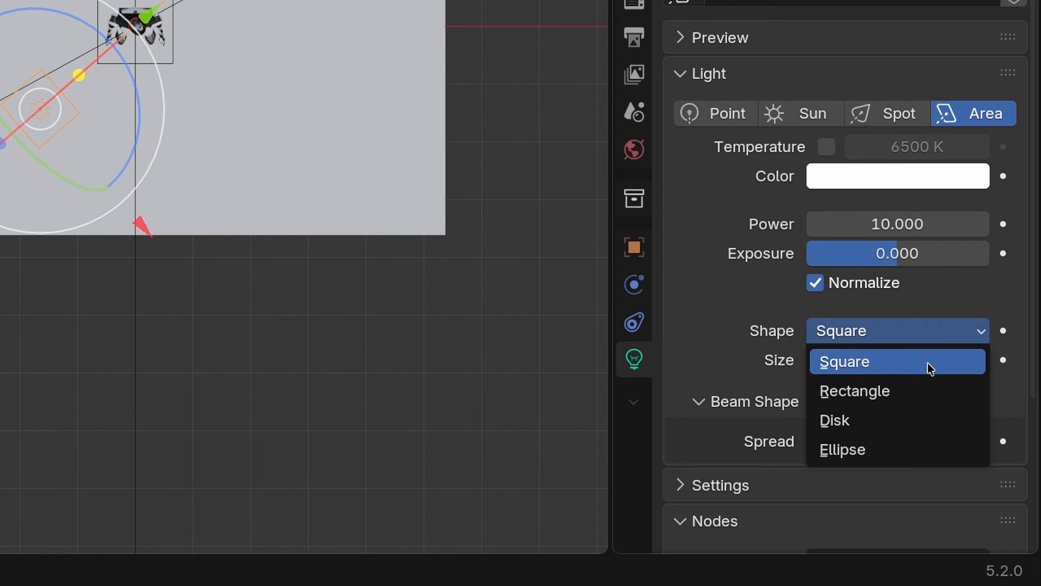
{"action": "left_click", "coordinate": [922, 417]}
{"action": "left_click", "coordinate": [921, 433]}
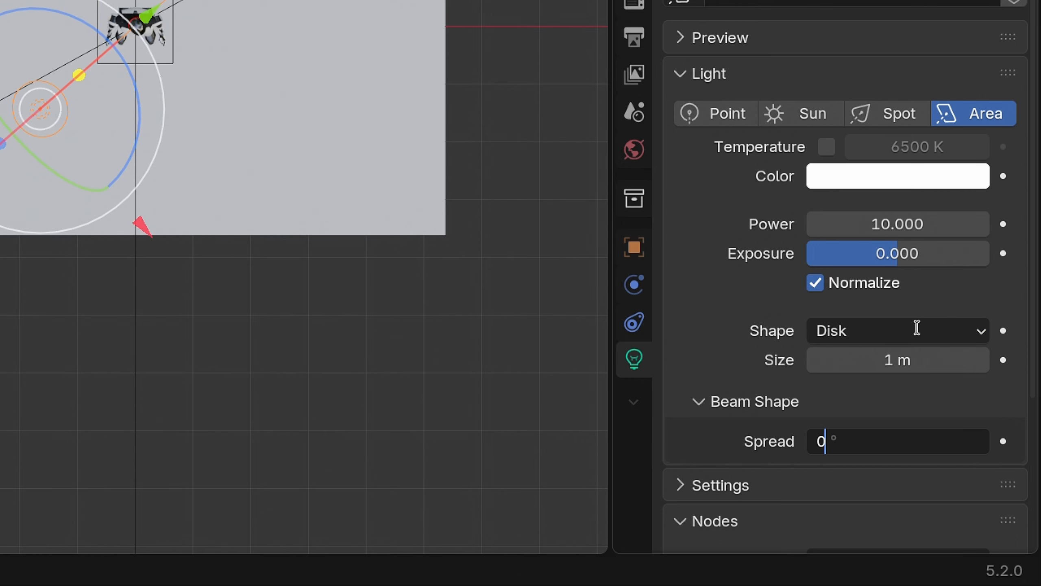
{"action": "left_click", "coordinate": [923, 224]}
{"action": "type", "text": "10"}
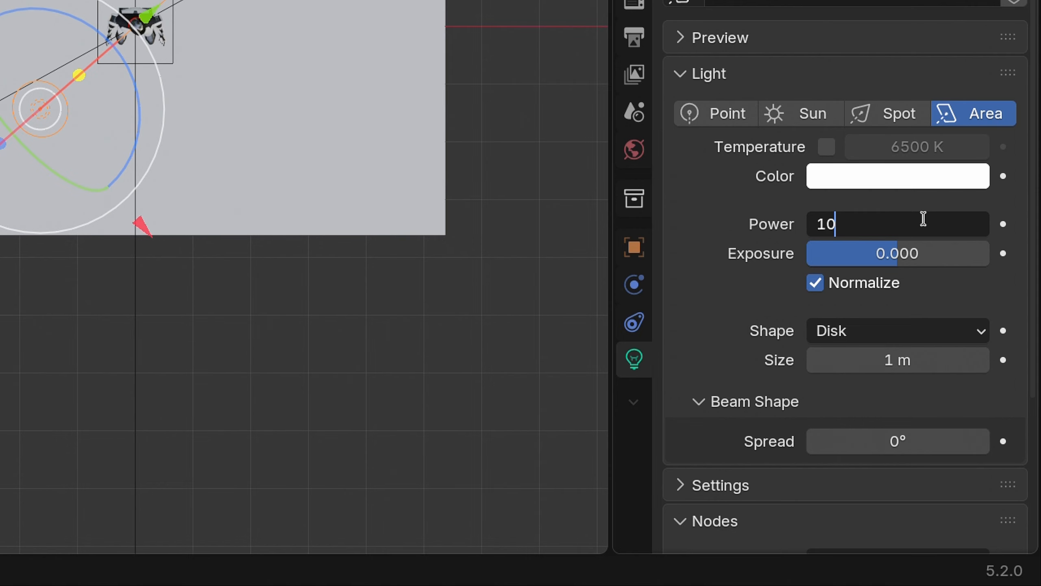
{"action": "type", "text": "0"}
{"action": "type", "text": "s"}
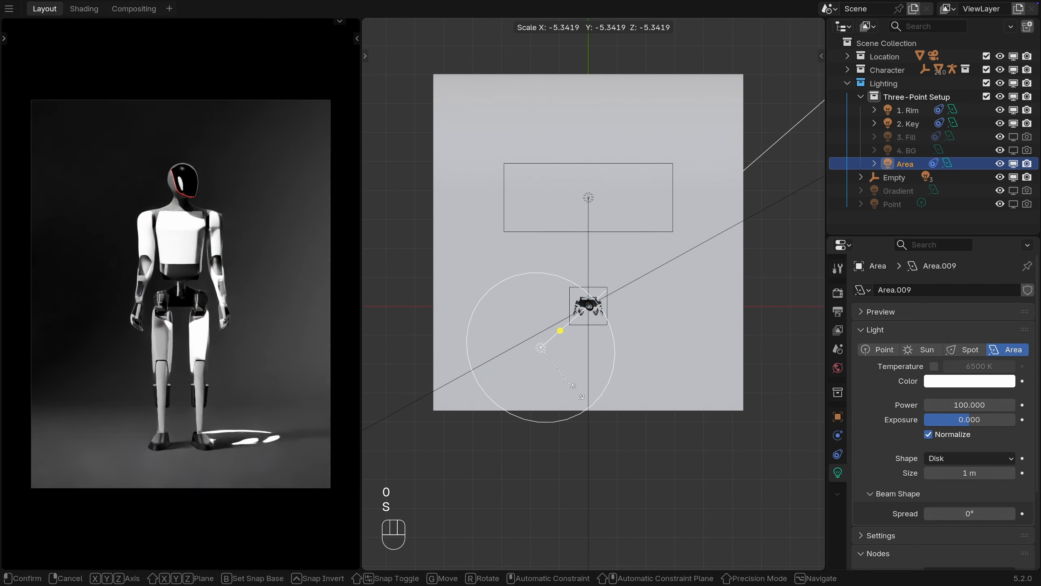
{"action": "left_click", "coordinate": [582, 385]}
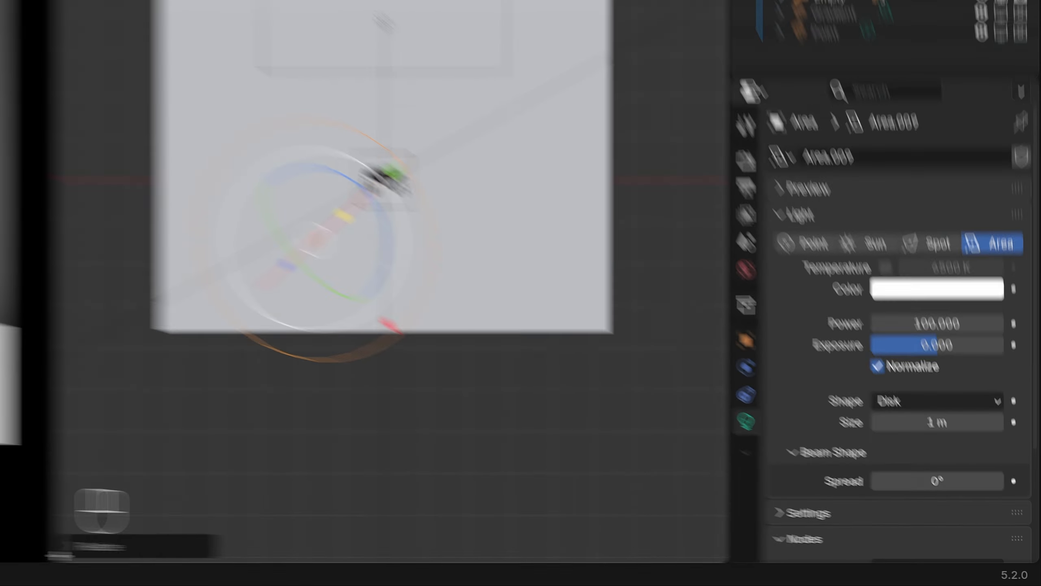
Step: Split the 3D viewport to show a Shader Editor beneath it, and turn the Properties editor into a File Browser
{"action": "left_click_drag", "start_coordinate": [365, 567], "coordinate": [382, 412]}
{"action": "left_click_drag", "start_coordinate": [33, 320], "coordinate": [33, 320]}
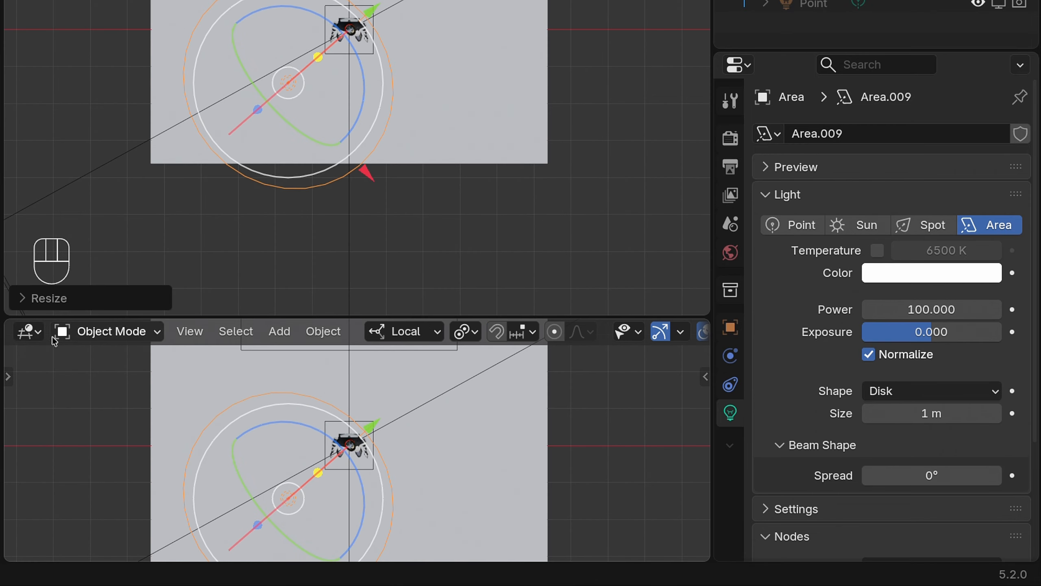
{"action": "left_click", "coordinate": [27, 330]}
{"action": "left_click", "coordinate": [156, 477]}
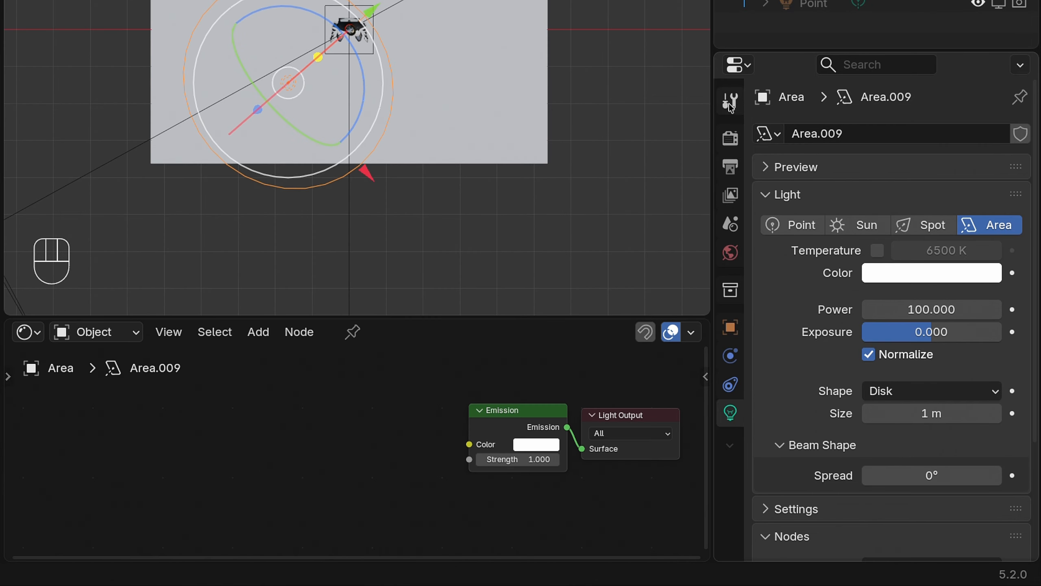
{"action": "left_click", "coordinate": [738, 64]}
{"action": "left_click", "coordinate": [674, 166]}
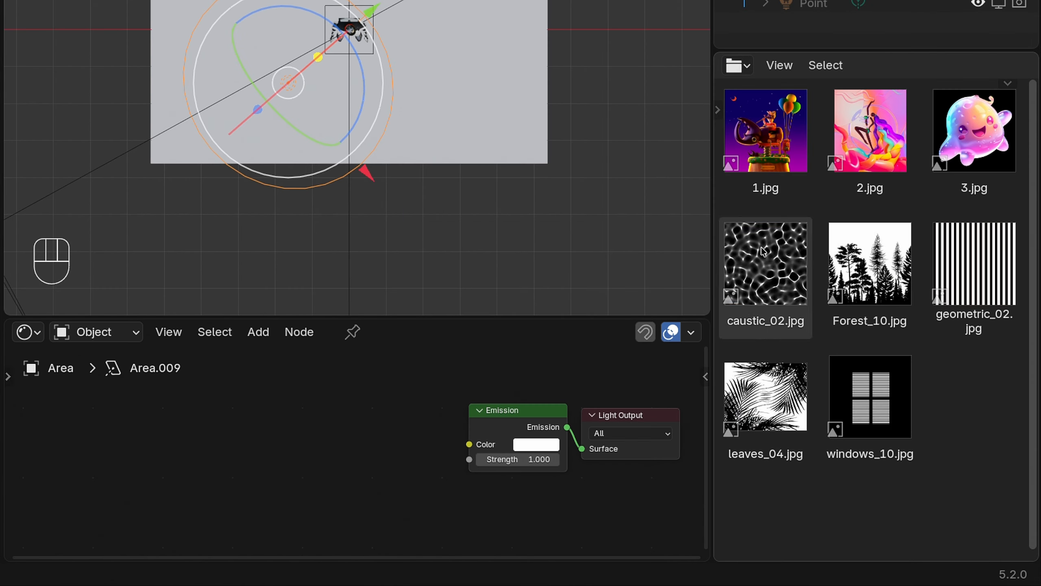
Step: Bring caustic_02.jpg into the area light's nodes and link its Color output to the Emission color
{"action": "left_click_drag", "start_coordinate": [764, 251], "coordinate": [123, 435]}
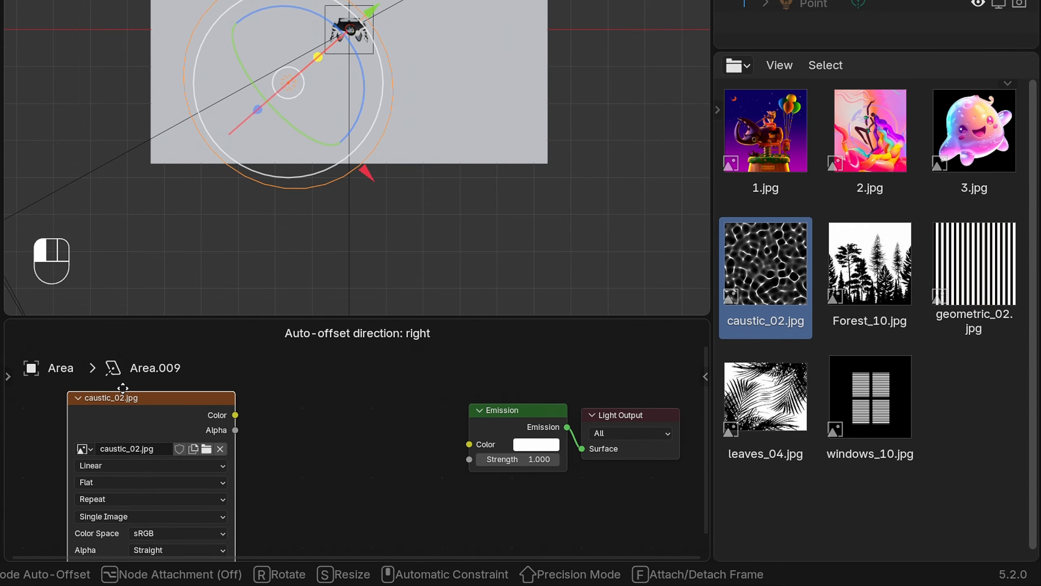
{"action": "left_click", "coordinate": [123, 387]}
{"action": "left_click_drag", "start_coordinate": [235, 414], "coordinate": [448, 453]}
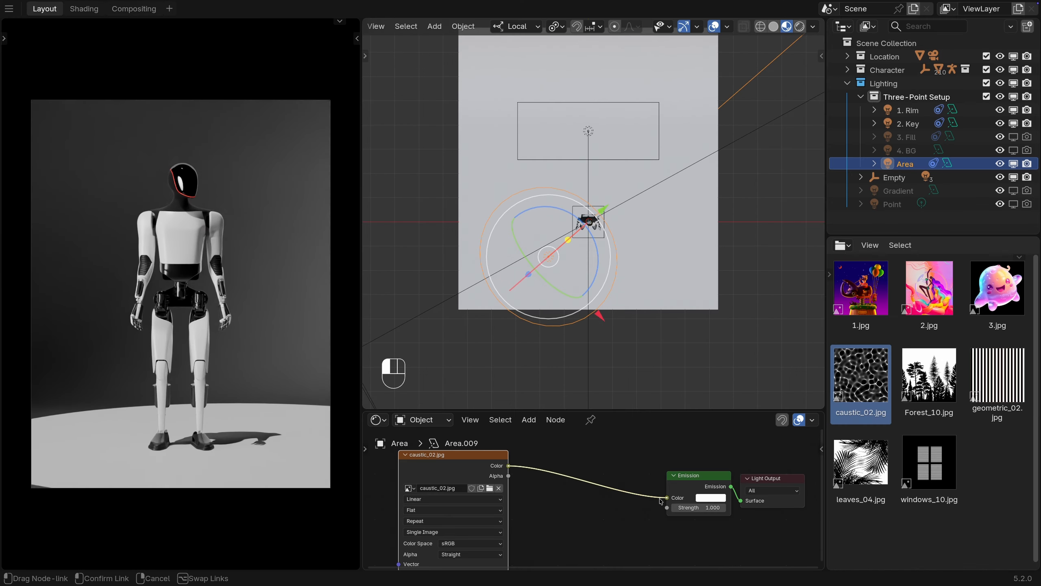
{"action": "left_click_drag", "start_coordinate": [661, 501], "coordinate": [667, 497]}
Step: Restore the Properties editor in place of the File Browser and set the area light's Spread to 1°
{"action": "left_click", "coordinate": [841, 245]}
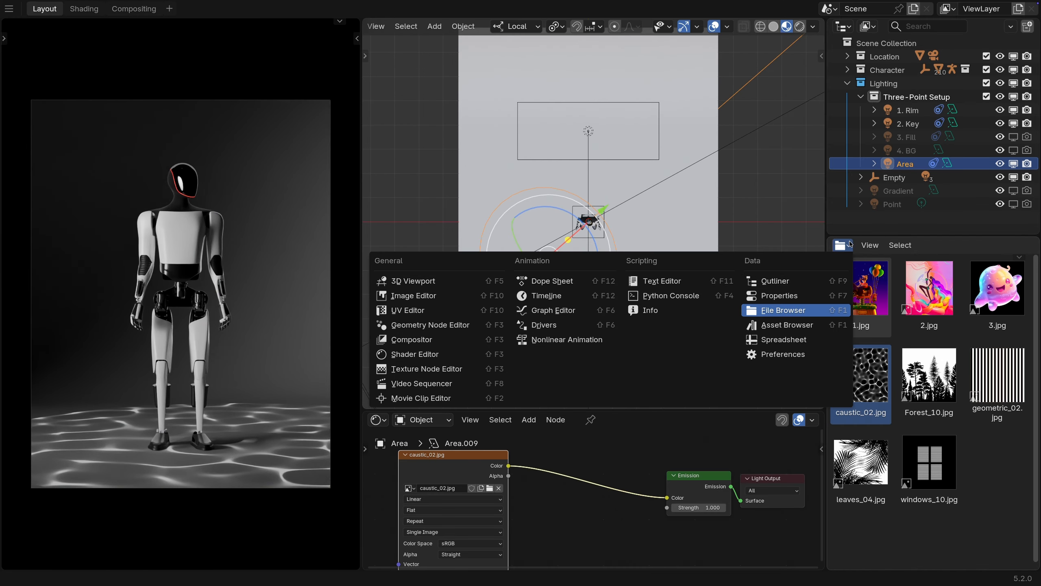
{"action": "left_click", "coordinate": [804, 292]}
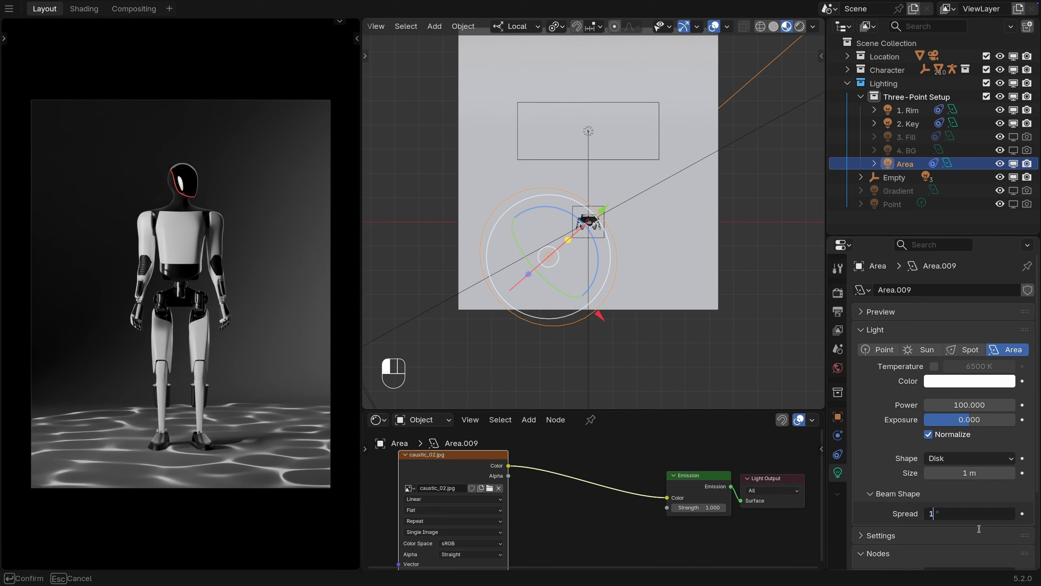
{"action": "key", "text": "Return"}
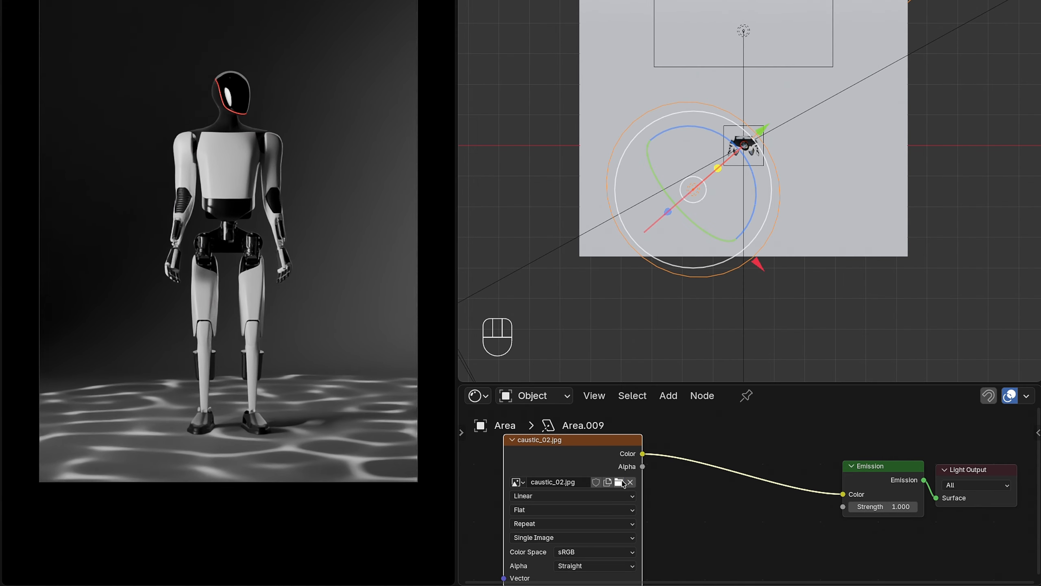
Step: Replace the image in the area light's texture node with 2.jpg
{"action": "left_click", "coordinate": [620, 482]}
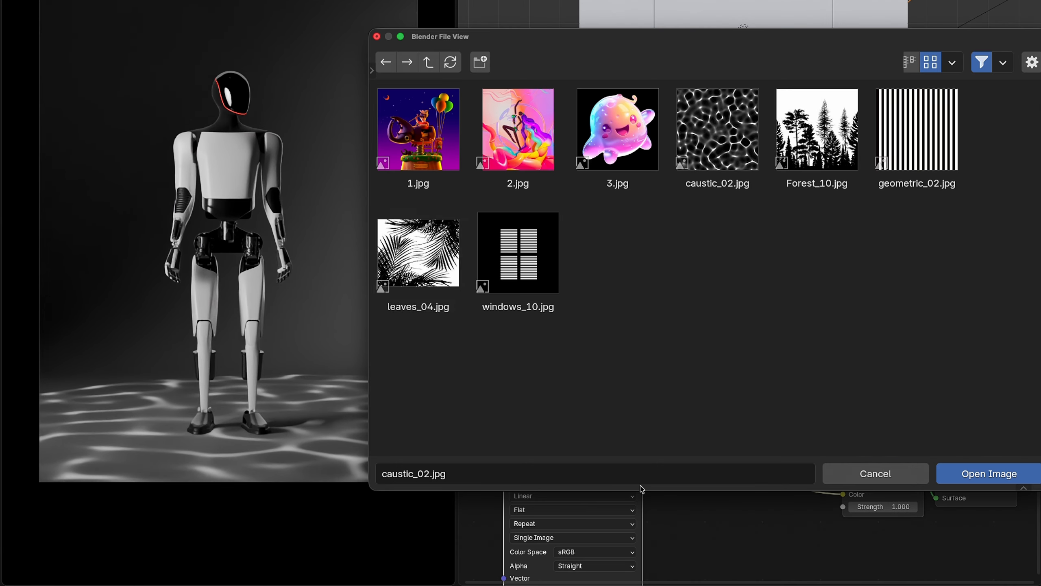
{"action": "left_click", "coordinate": [533, 131]}
{"action": "double_click", "coordinate": [545, 128]}
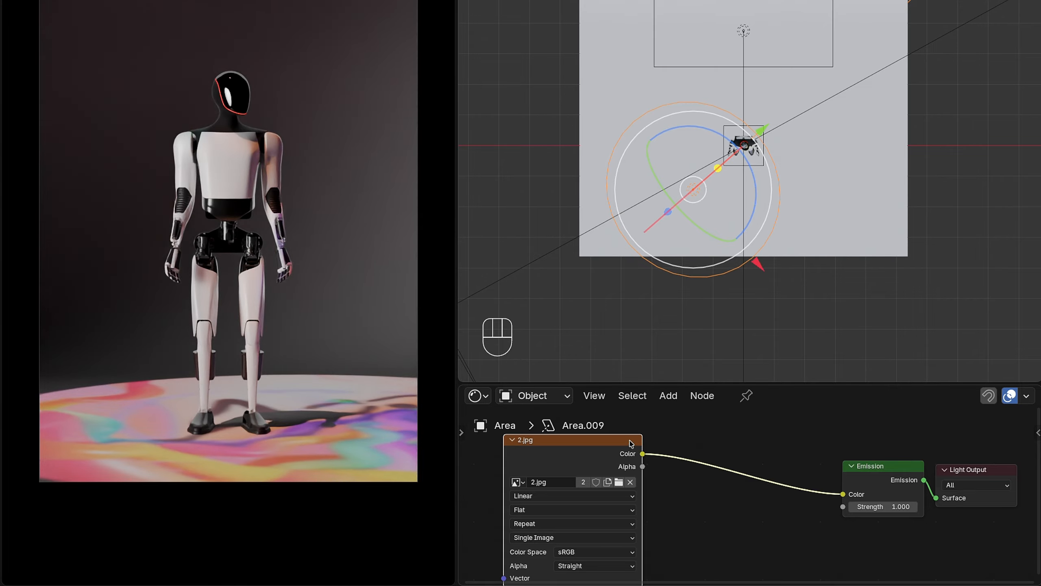
Step: Insert a Hue/Saturation/Value node between the 2.jpg texture and the Emission Color, and set its Saturation to 2
{"action": "key", "text": "shift+a"}
{"action": "mouse_move", "coordinate": [725, 479]}
{"action": "type", "text": "hue"}
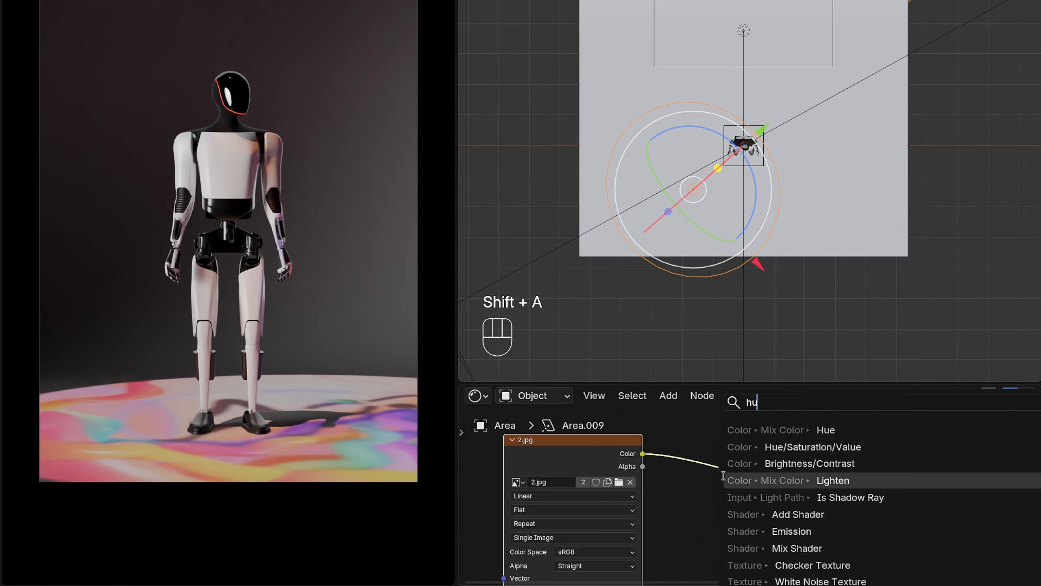
{"action": "left_click", "coordinate": [779, 451]}
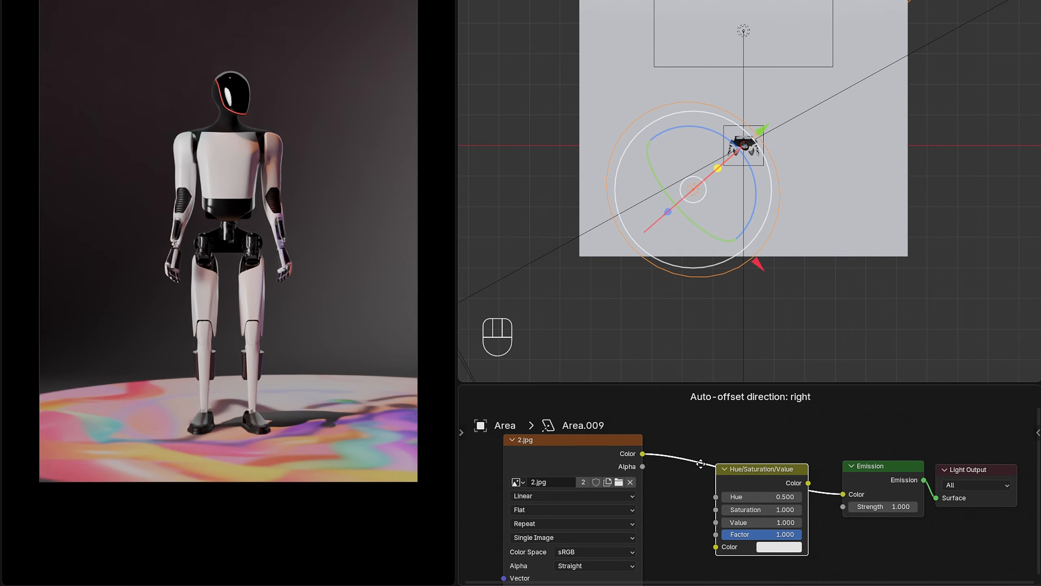
{"action": "left_click", "coordinate": [759, 504]}
{"action": "left_click", "coordinate": [760, 508]}
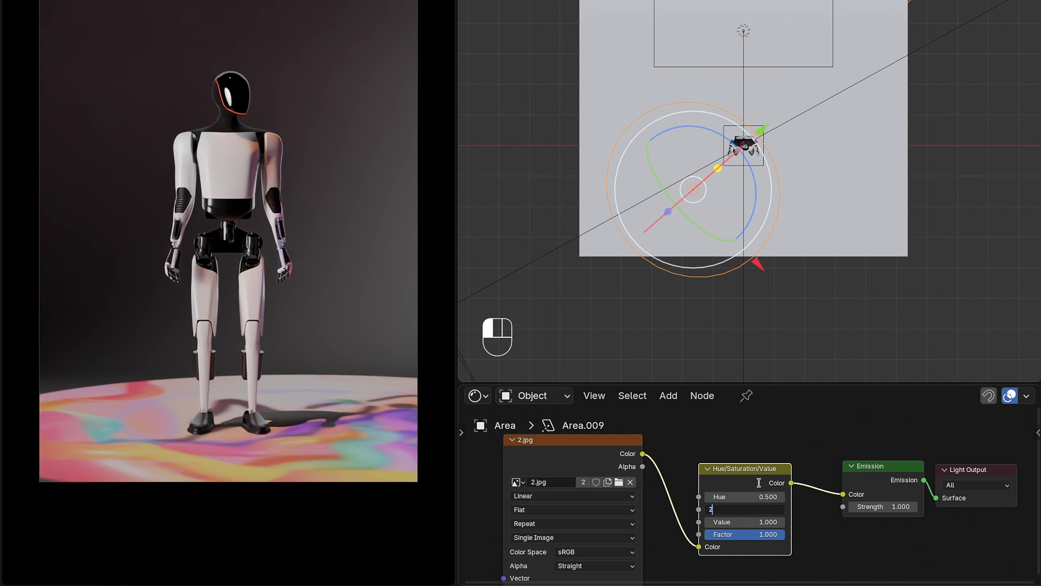
{"action": "type", "text": "2"}
{"action": "key", "text": "Return"}
Step: Move the area light farther away from the robot in the side view
{"action": "scroll", "coordinate": [718, 549], "scroll_direction": "up", "scroll_amount": 2}
{"action": "key", "text": "KP_3"}
{"action": "key", "text": "g"}
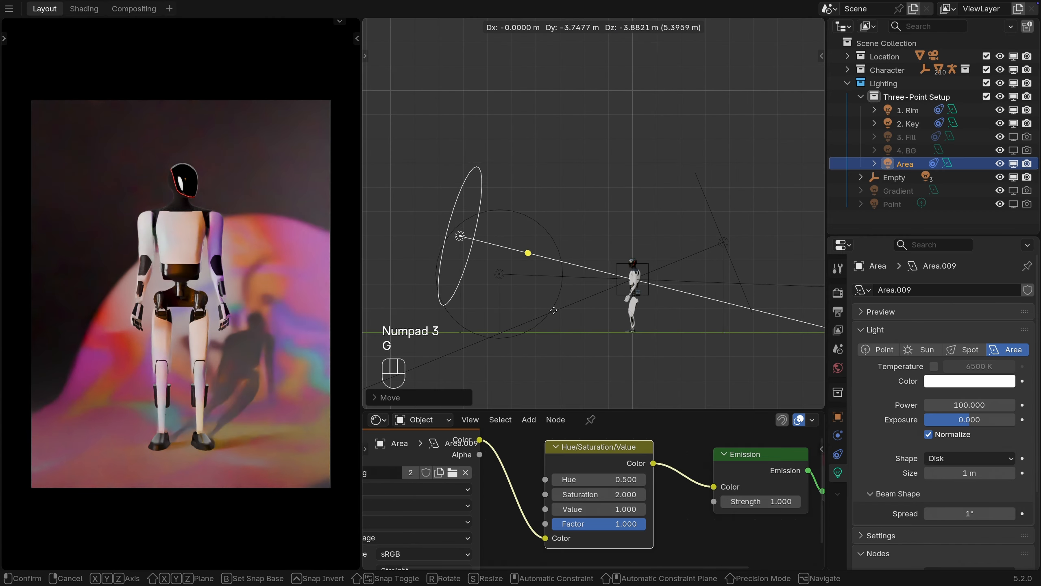
{"action": "left_click", "coordinate": [535, 303]}
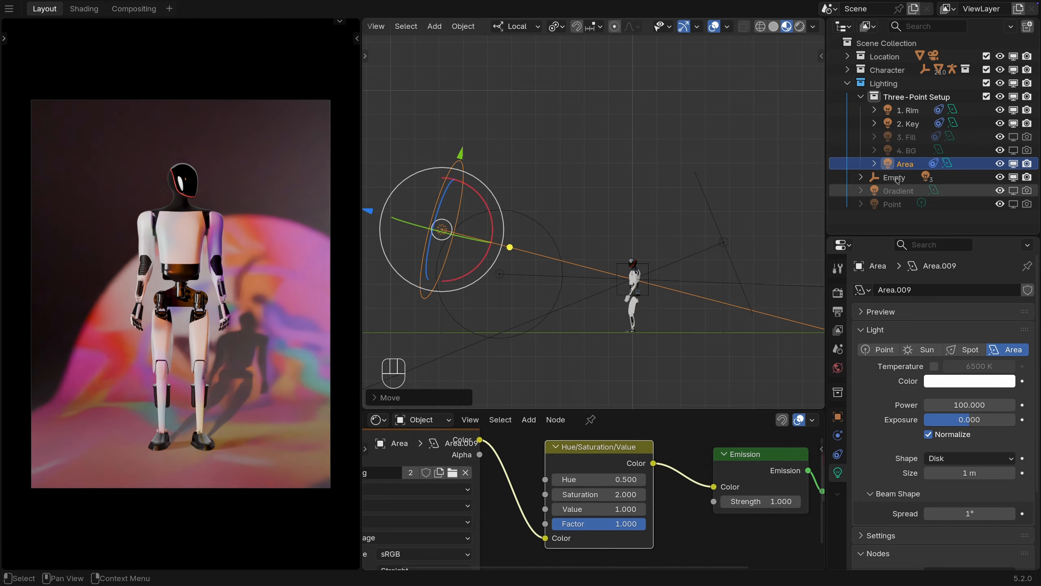
Step: Disable the 2. Key light in the viewport and increase the area light's Spread to soften the projected image
{"action": "left_click", "coordinate": [1014, 124]}
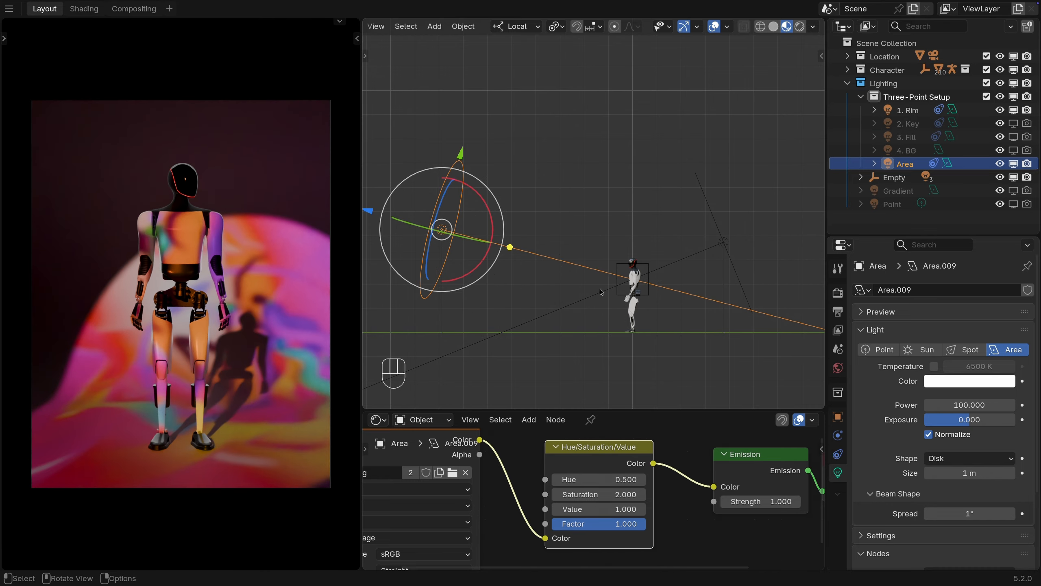
{"action": "left_click", "coordinate": [978, 513]}
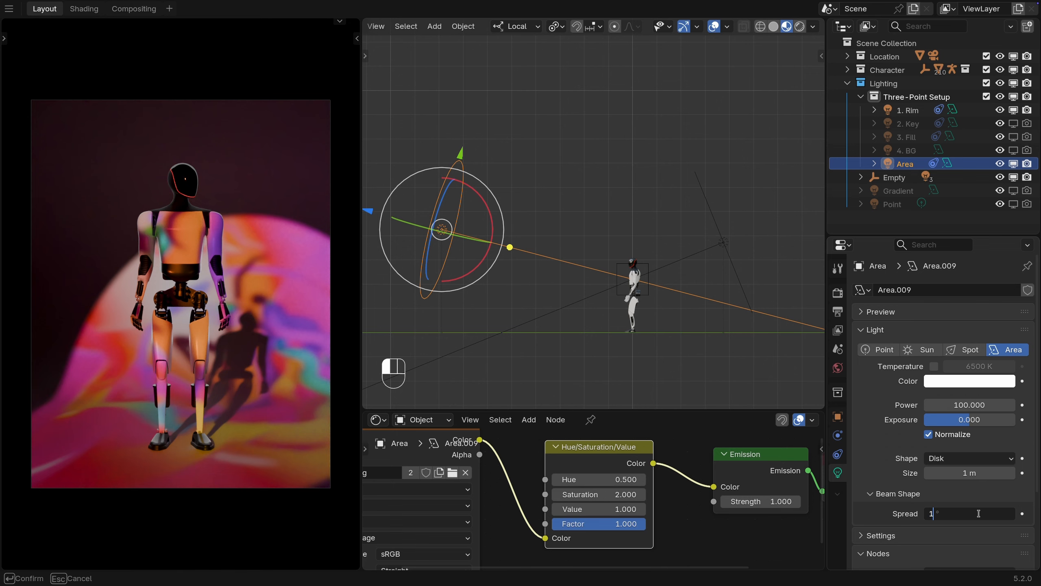
{"action": "key", "text": "Return"}
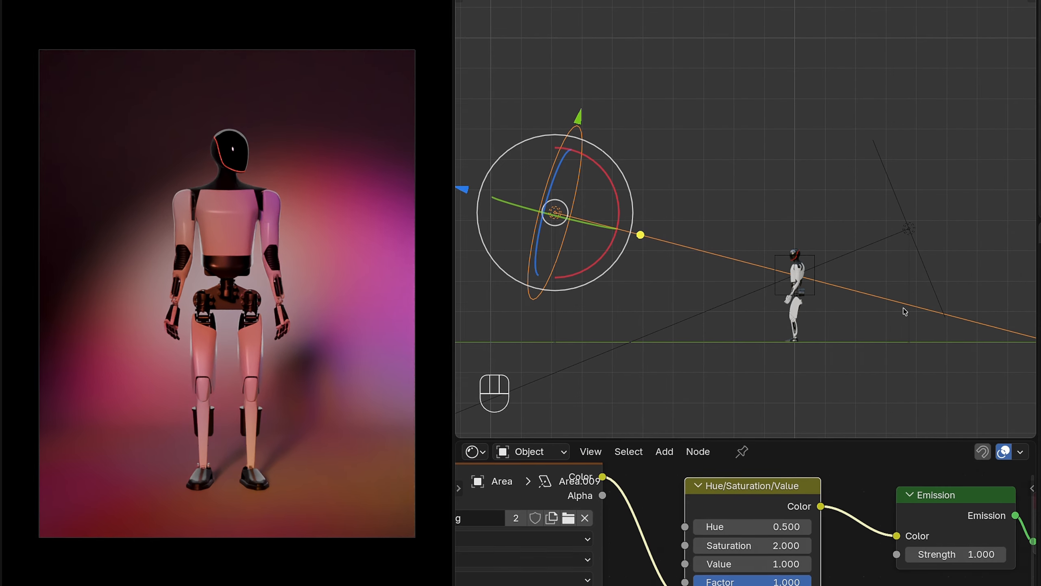
Step: Reposition the area light in front of the robot in the top view to shift its projected colors
{"action": "key", "text": "KP_7"}
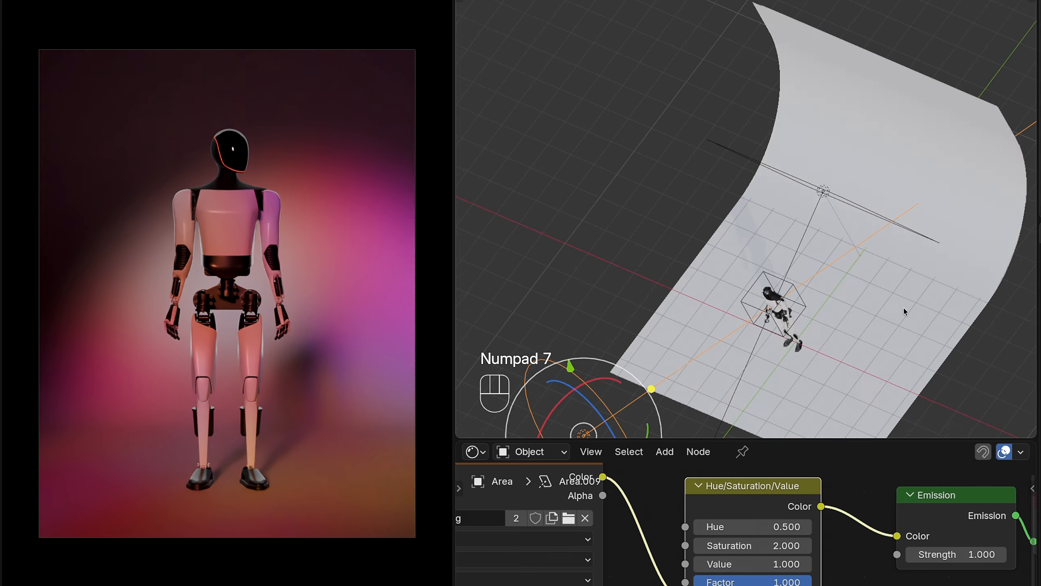
{"action": "scroll", "coordinate": [888, 318], "scroll_direction": "down", "scroll_amount": 3}
{"action": "middle_click_drag", "start_coordinate": [888, 318], "coordinate": [843, 181], "text": "shift"}
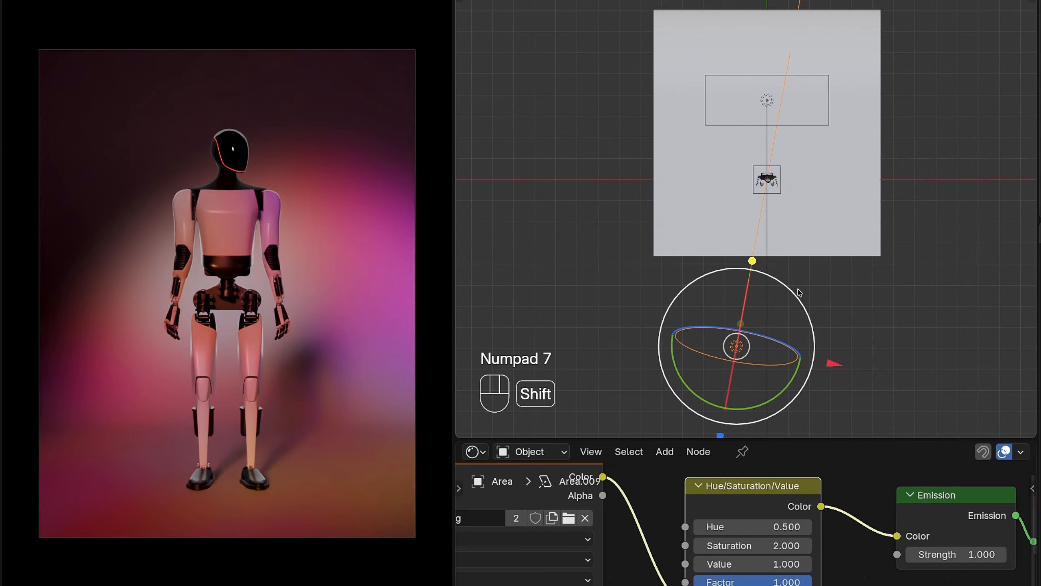
{"action": "key", "text": "g"}
{"action": "left_click", "coordinate": [749, 377]}
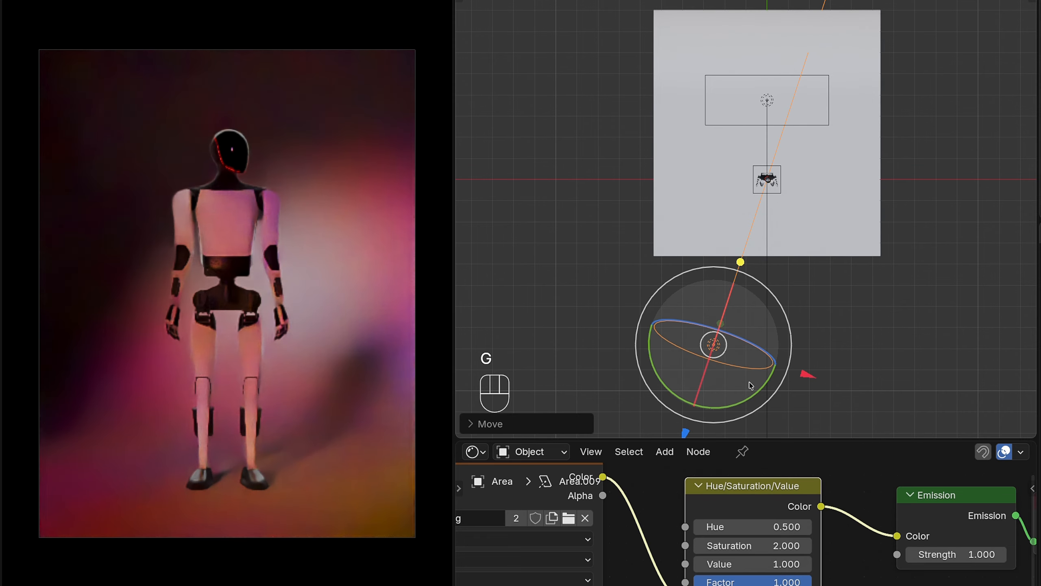
{"action": "key", "text": "g"}
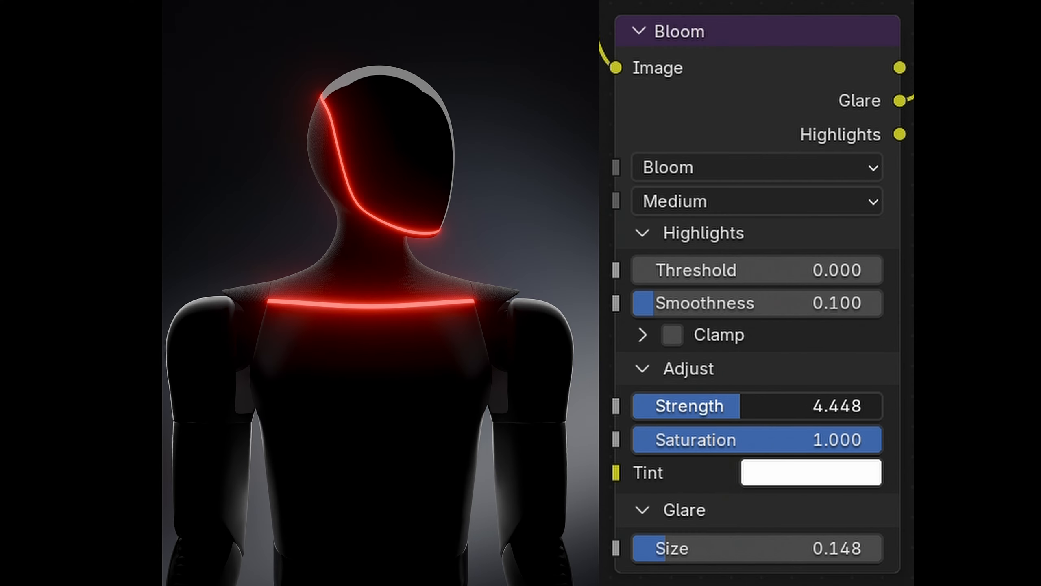
Step: Try a lower Strength on the Bloom node, down to about 1.075, and raise it slightly again
{"action": "left_click_drag", "start_coordinate": [721, 405], "coordinate": [660, 406]}
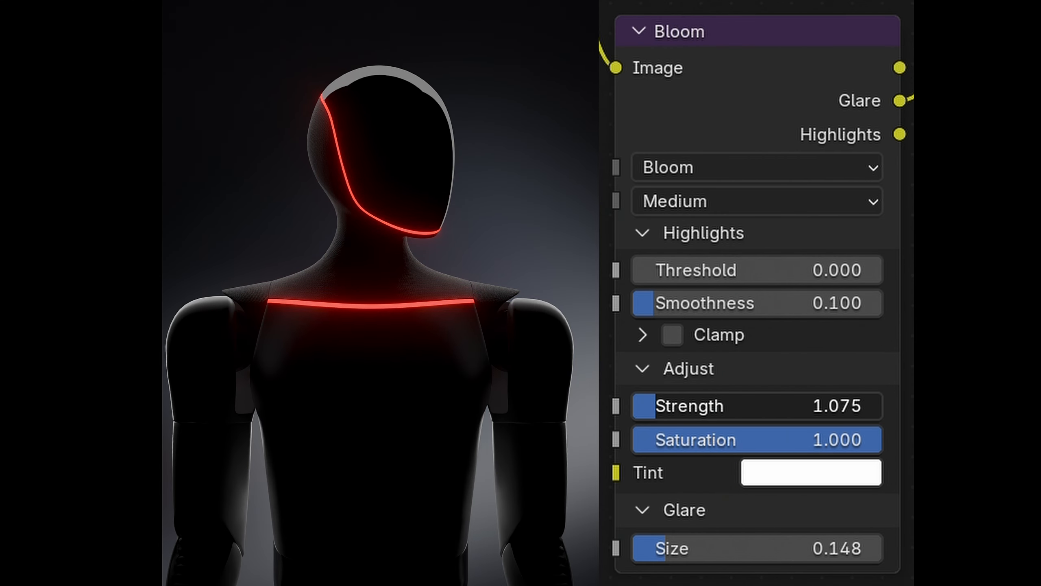
{"action": "left_click_drag", "start_coordinate": [682, 405], "coordinate": [706, 405]}
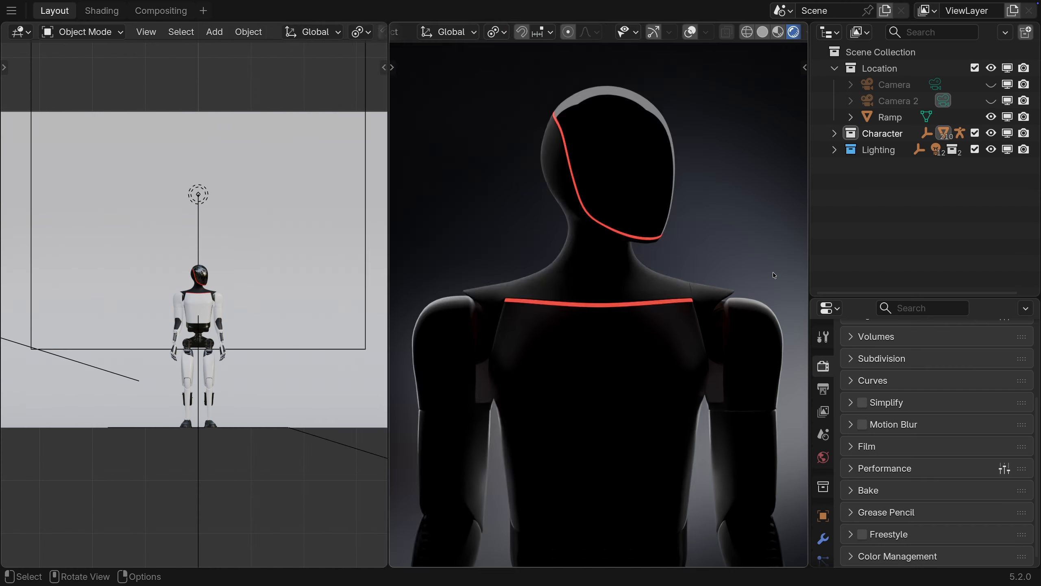
Step: Render the robot close-up and create a new compositor node tree in the Compositing workspace
{"action": "key", "text": "F12"}
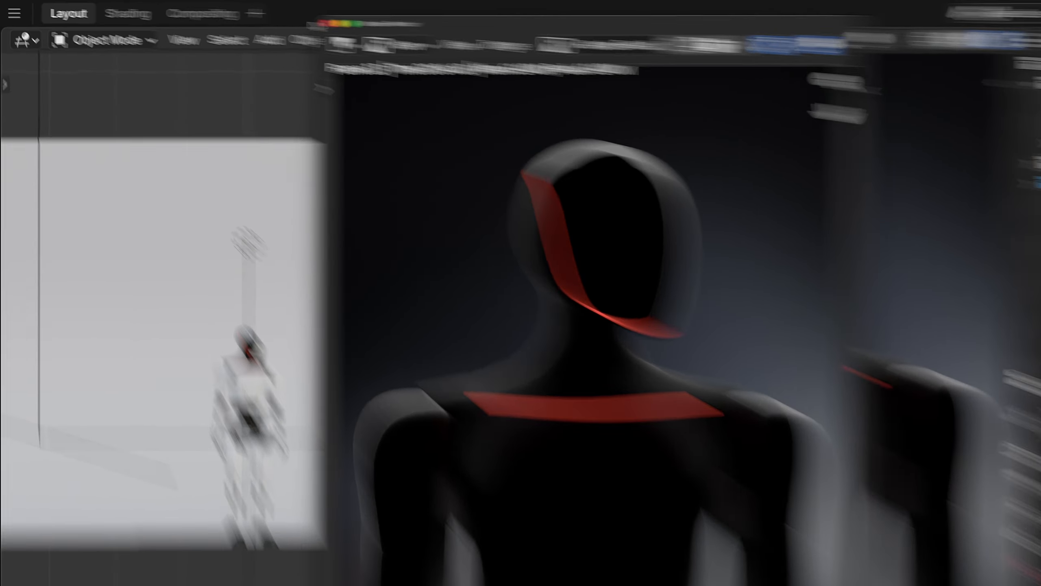
{"action": "left_click", "coordinate": [261, 18]}
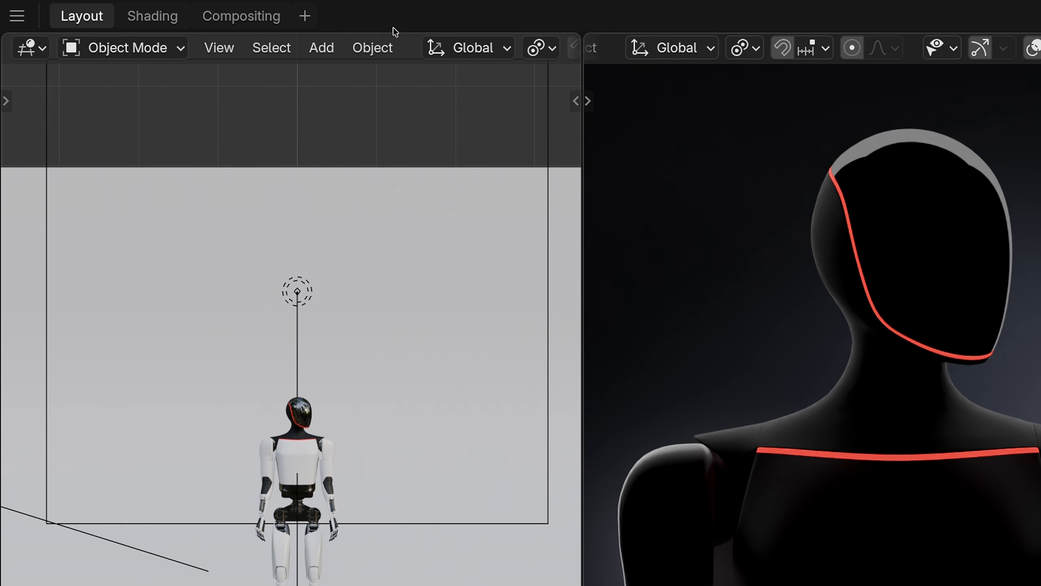
{"action": "left_click", "coordinate": [257, 17]}
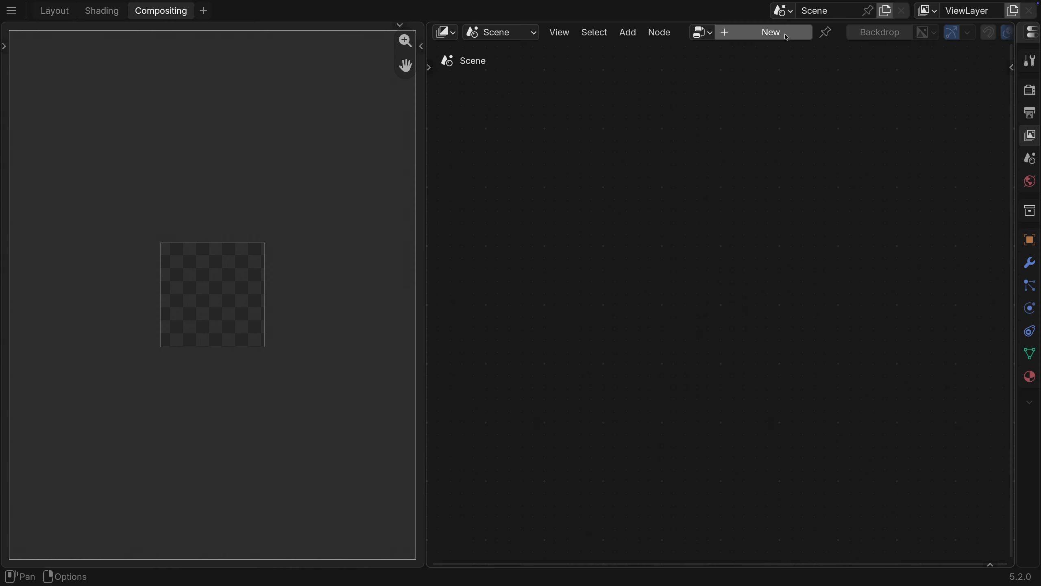
{"action": "left_click", "coordinate": [634, 61]}
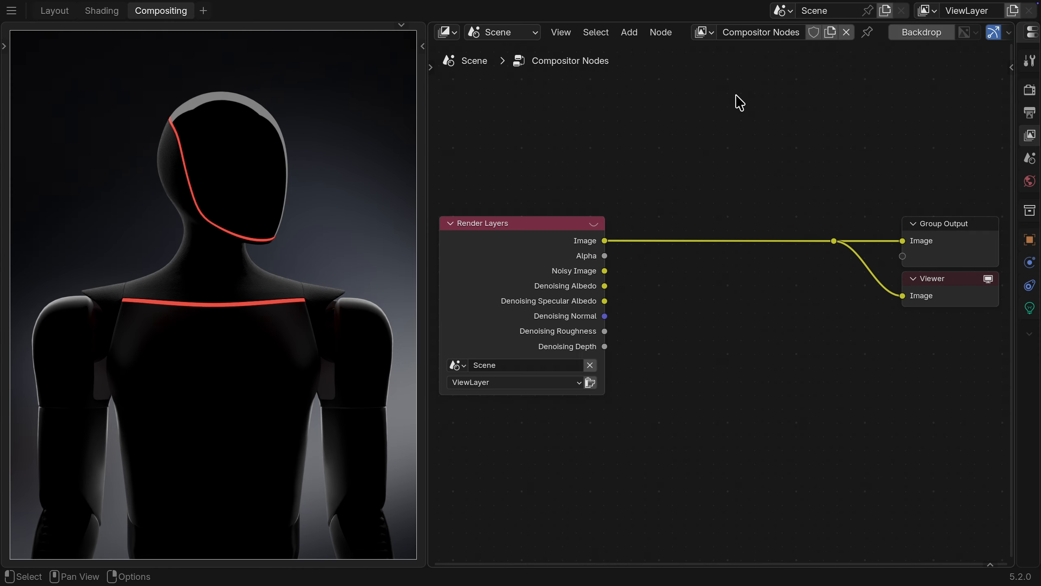
Step: Insert a Bloom node between the Render Layers image and the outputs, and widen the node
{"action": "left_click", "coordinate": [560, 224]}
{"action": "key", "text": "shift+a"}
{"action": "type", "text": "bloom"}
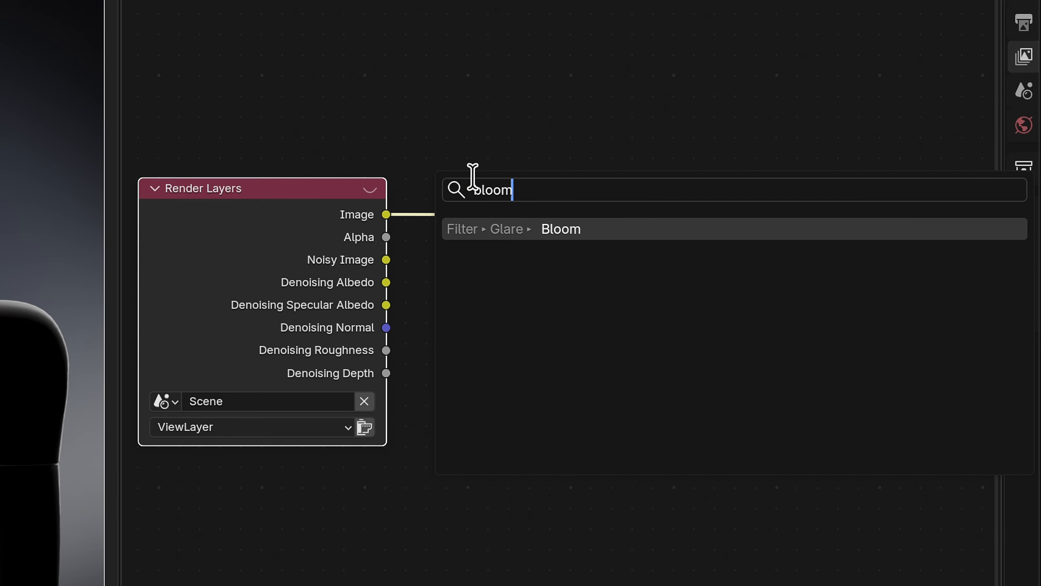
{"action": "left_click", "coordinate": [509, 225]}
{"action": "left_click", "coordinate": [448, 207]}
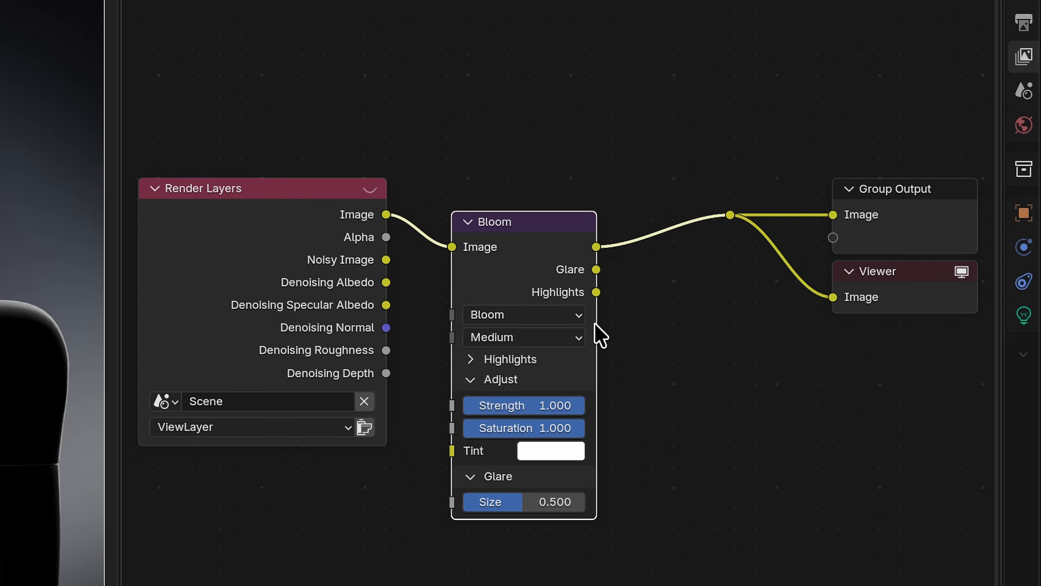
{"action": "left_click_drag", "start_coordinate": [593, 323], "coordinate": [663, 321]}
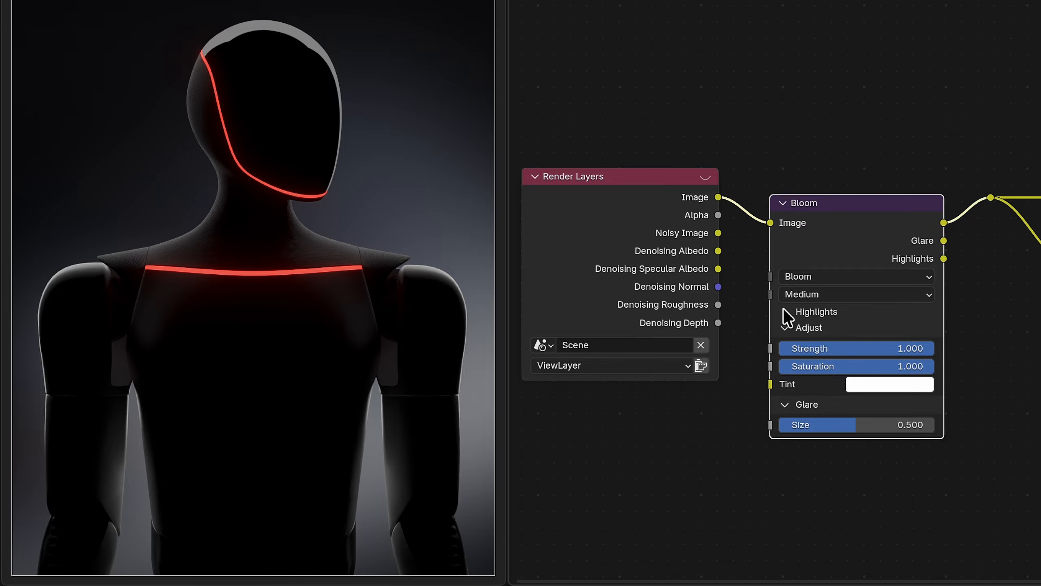
Step: Expand the Bloom node's Highlights settings and lower the Threshold to 0
{"action": "left_click", "coordinate": [782, 309]}
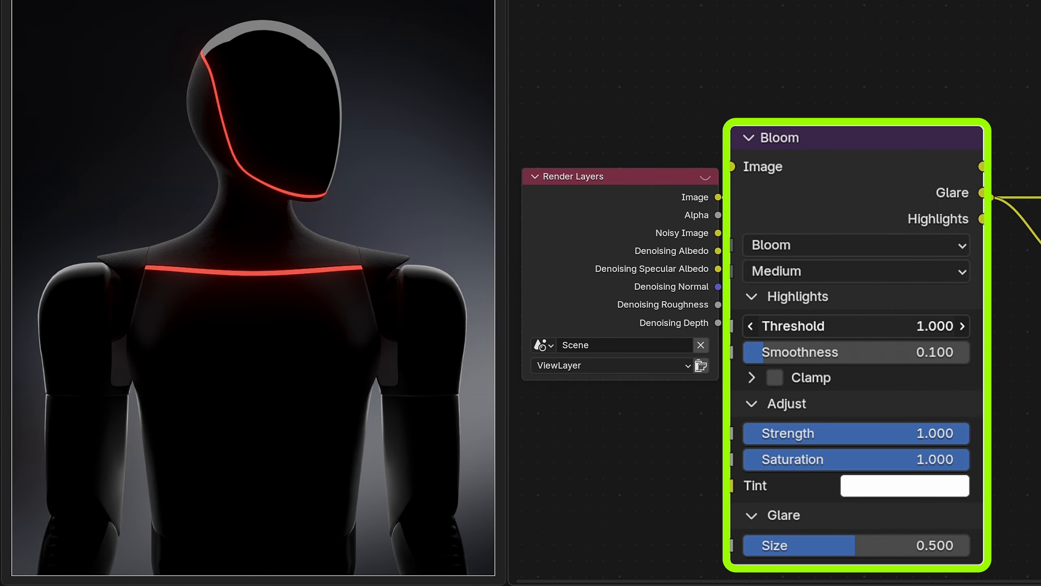
{"action": "left_click_drag", "start_coordinate": [856, 327], "coordinate": [836, 327]}
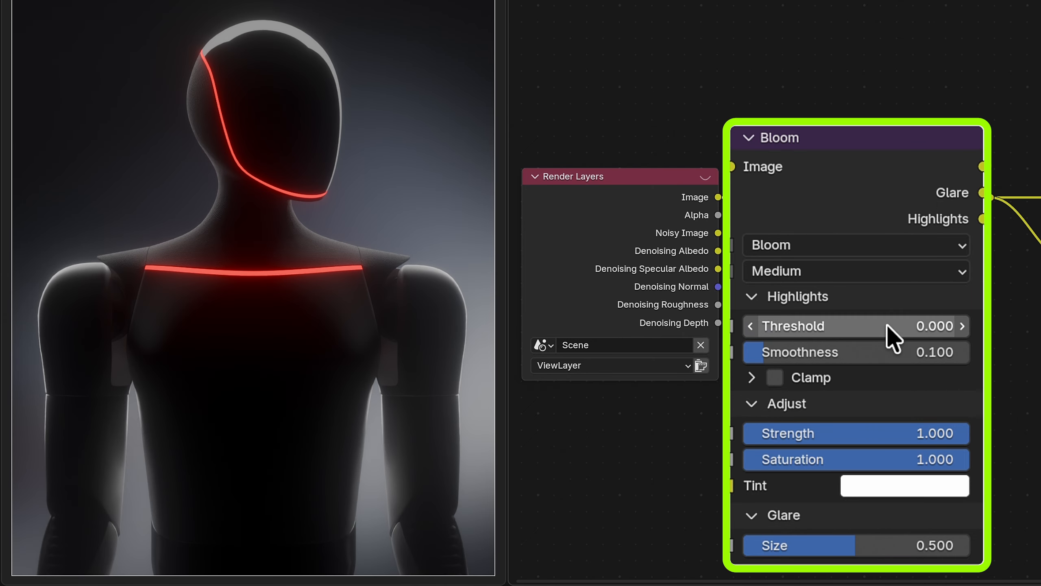
{"action": "mouse_move", "coordinate": [873, 325]}
{"action": "left_mouse_down"}
{"action": "mouse_move", "coordinate": [926, 326]}
{"action": "mouse_move", "coordinate": [853, 326]}
{"action": "left_mouse_up"}
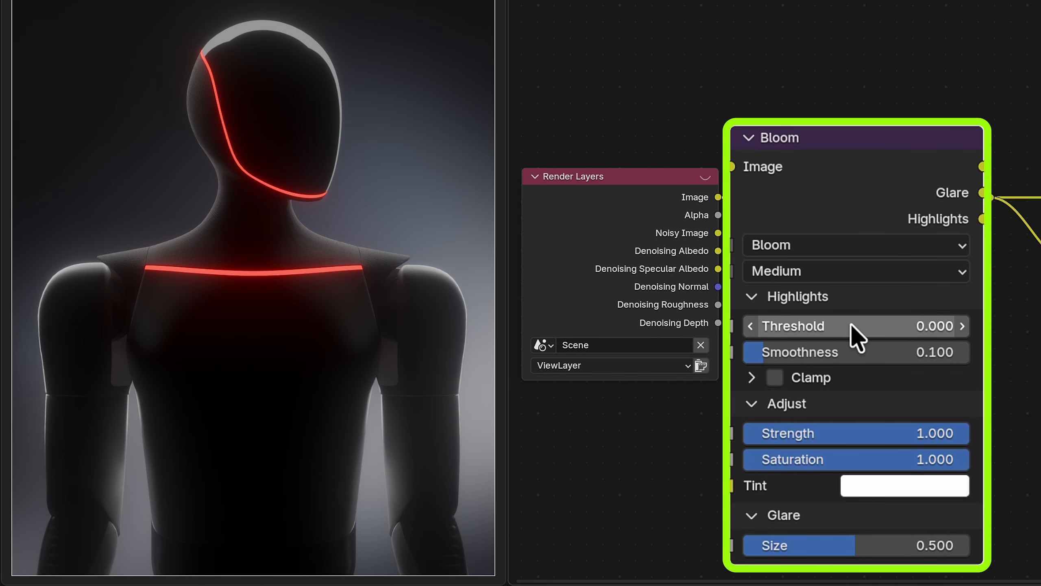
Step: Try a Bloom Size of 0.549 with a Strength of 2
{"action": "mouse_move", "coordinate": [860, 542]}
{"action": "left_mouse_down"}
{"action": "mouse_move", "coordinate": [754, 542]}
{"action": "mouse_move", "coordinate": [868, 547]}
{"action": "left_mouse_up"}
{"action": "left_click_drag", "start_coordinate": [830, 434], "coordinate": [796, 434]}
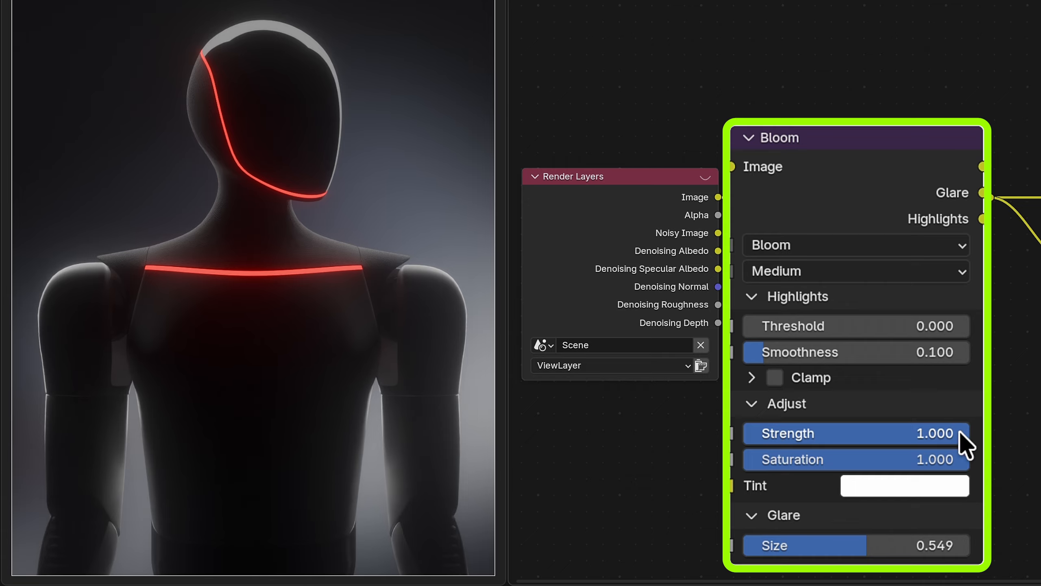
{"action": "left_click", "coordinate": [879, 431]}
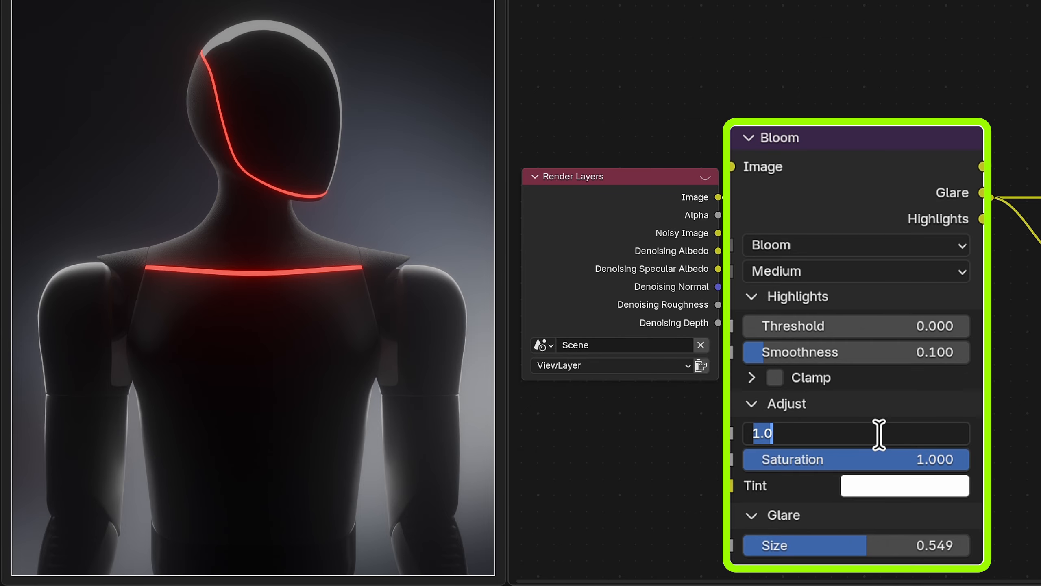
{"action": "key", "text": "Return"}
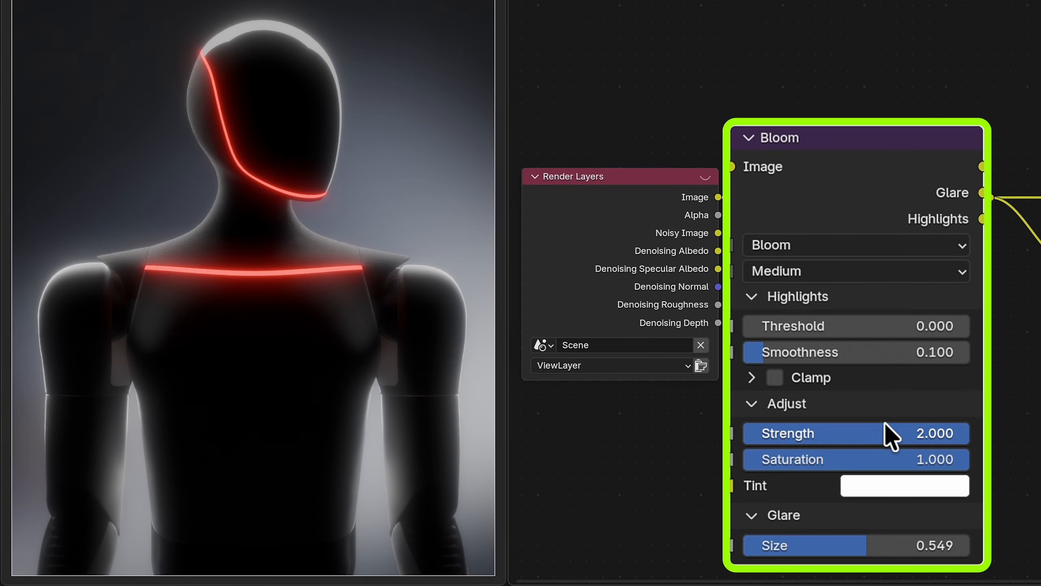
Step: Test the Bloom Strength at 3 and 10, and return it to 1
{"action": "left_click", "coordinate": [877, 431]}
{"action": "type", "text": "3"}
{"action": "key", "text": "Return"}
{"action": "left_click", "coordinate": [867, 434]}
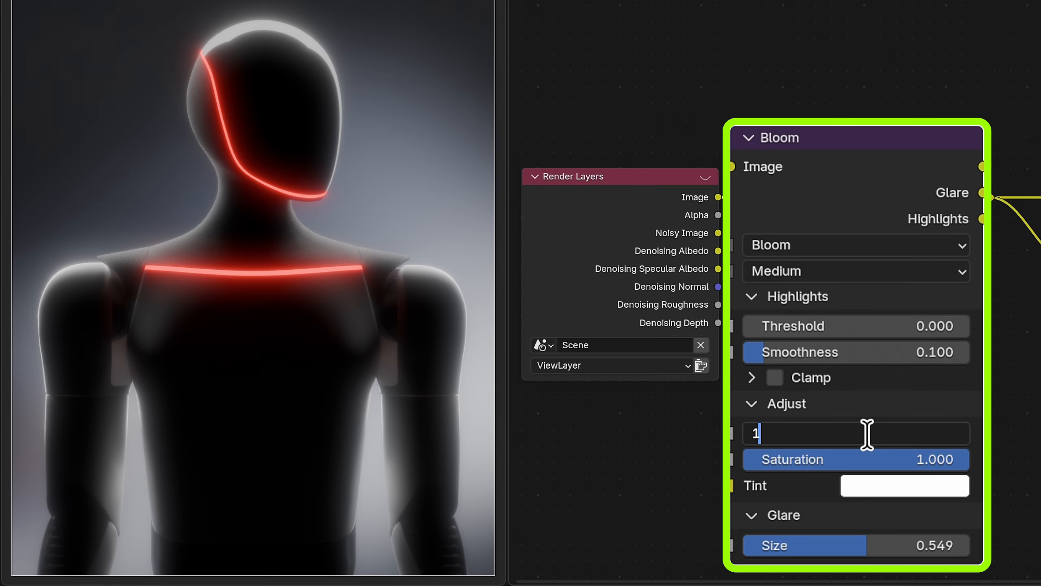
{"action": "key", "text": "Return"}
{"action": "left_click", "coordinate": [869, 433]}
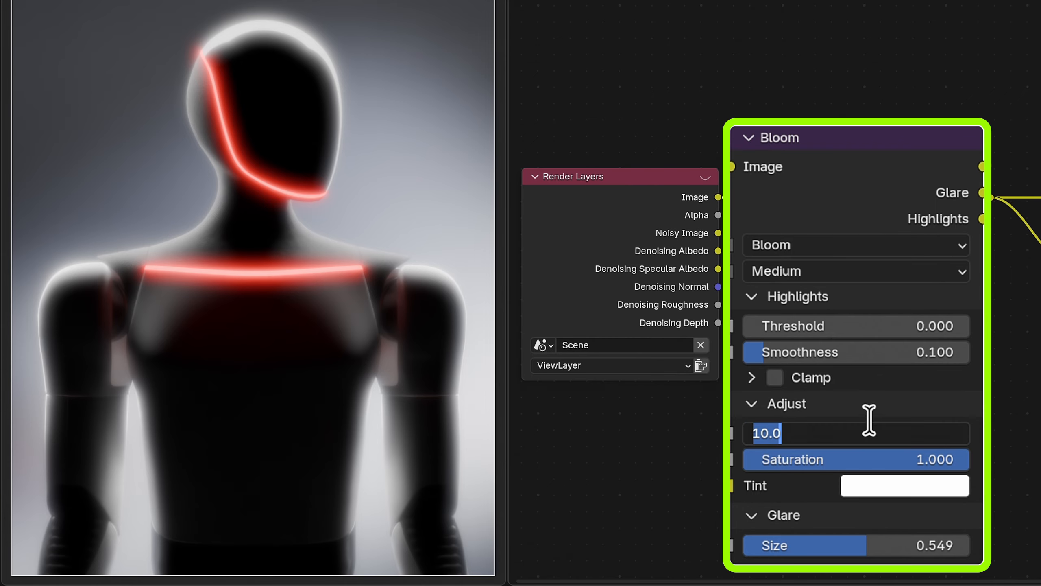
{"action": "type", "text": "1"}
{"action": "key", "text": "Return"}
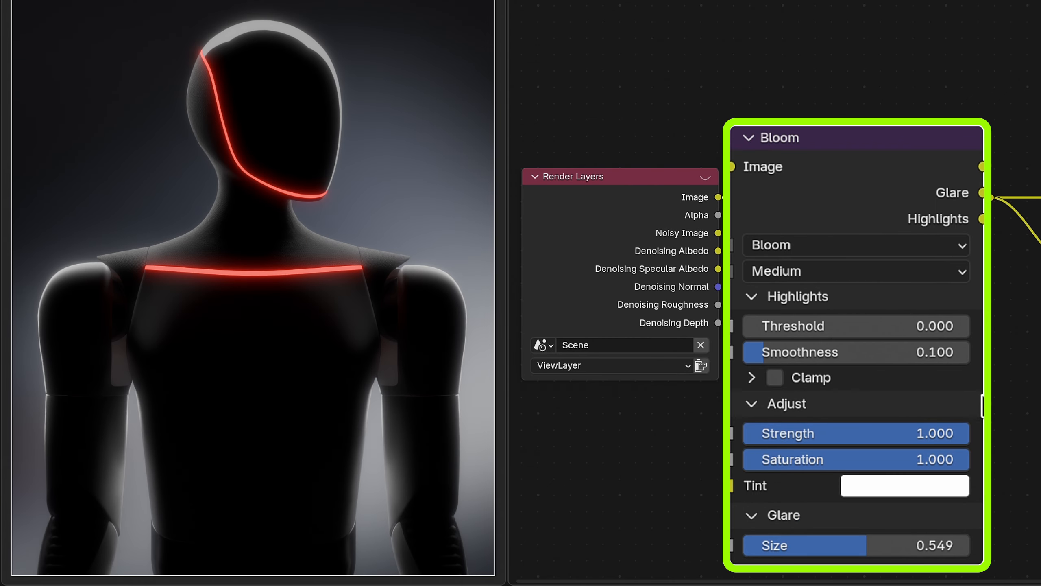
Step: Reduce the Bloom node's Size to about 0.122 and set its Strength to 2
{"action": "left_click_drag", "start_coordinate": [868, 544], "coordinate": [825, 545]}
{"action": "left_click", "coordinate": [818, 428]}
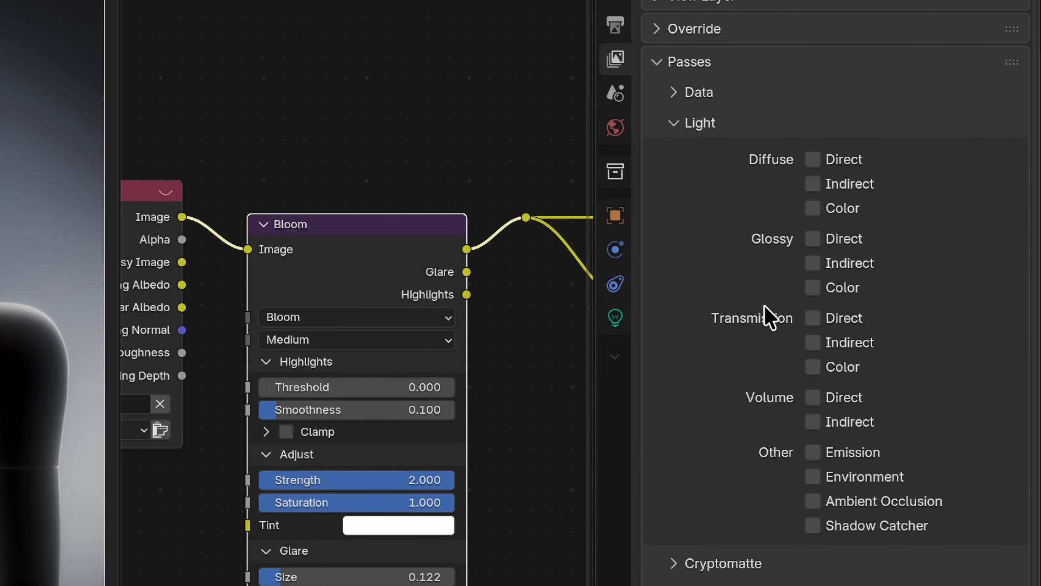
Step: Enable the Emission light pass for the view layer and render the image again, closing the render window when done
{"action": "left_click", "coordinate": [813, 452]}
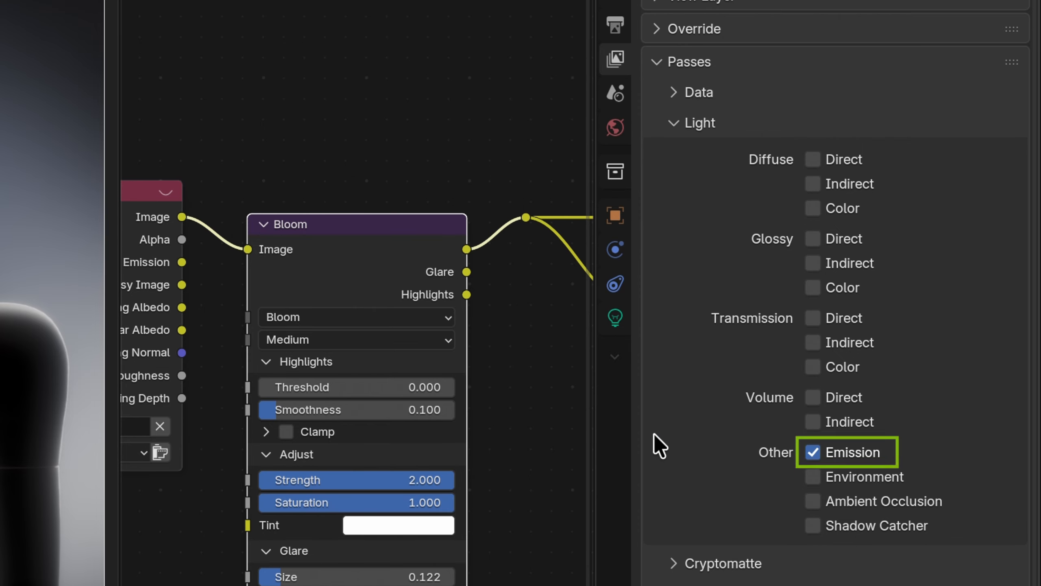
{"action": "left_click_drag", "start_coordinate": [595, 428], "coordinate": [1002, 411]}
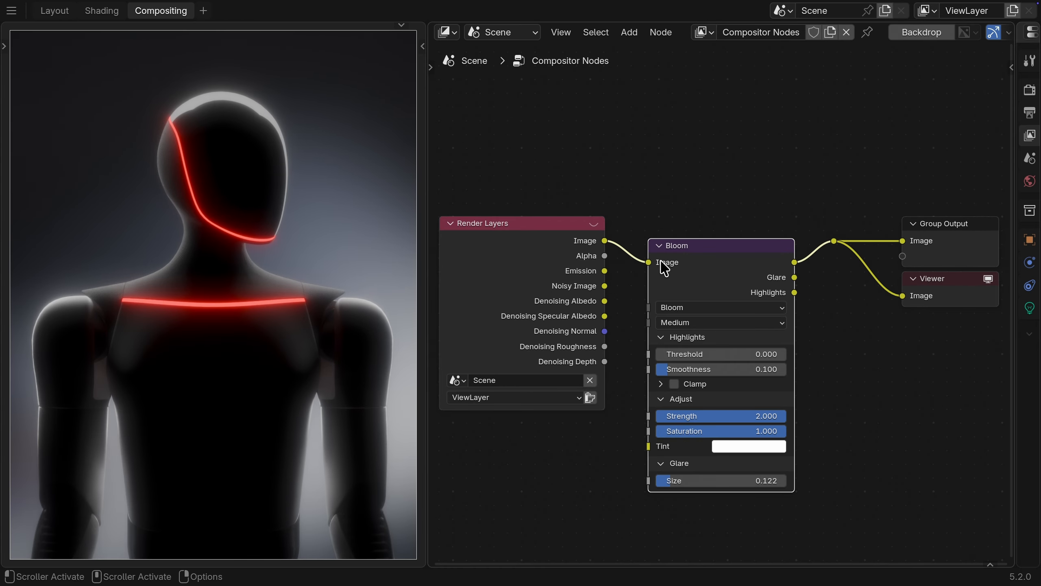
{"action": "key", "text": "F12"}
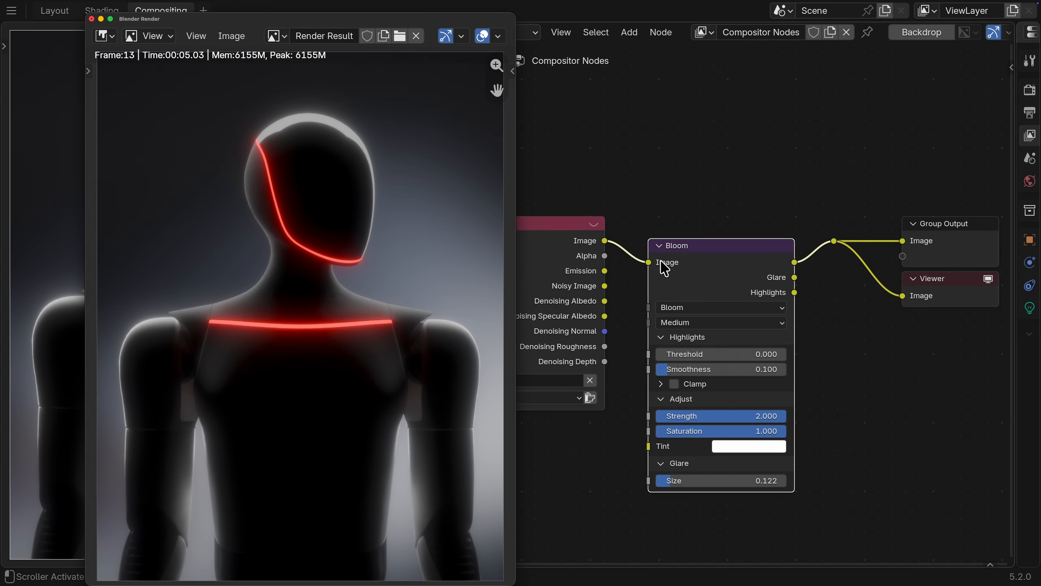
{"action": "left_click", "coordinate": [91, 18]}
Step: Move the Bloom node lower and add a Mix Color node above it in the compositor
{"action": "left_click_drag", "start_coordinate": [734, 260], "coordinate": [751, 377]}
{"action": "key", "text": "shift+a"}
{"action": "type", "text": "mix colo"}
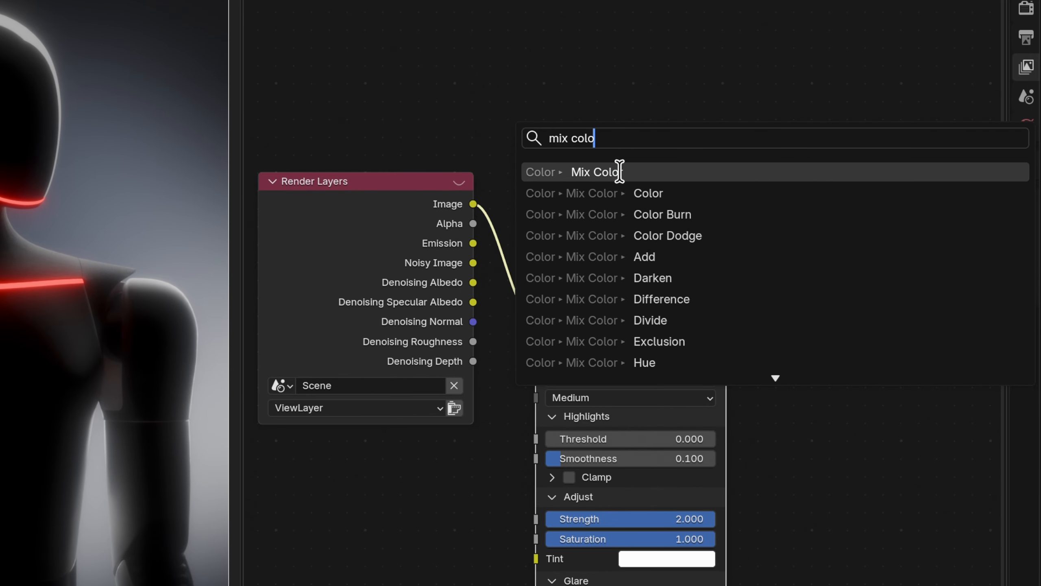
{"action": "left_click", "coordinate": [620, 171]}
{"action": "left_click", "coordinate": [628, 5]}
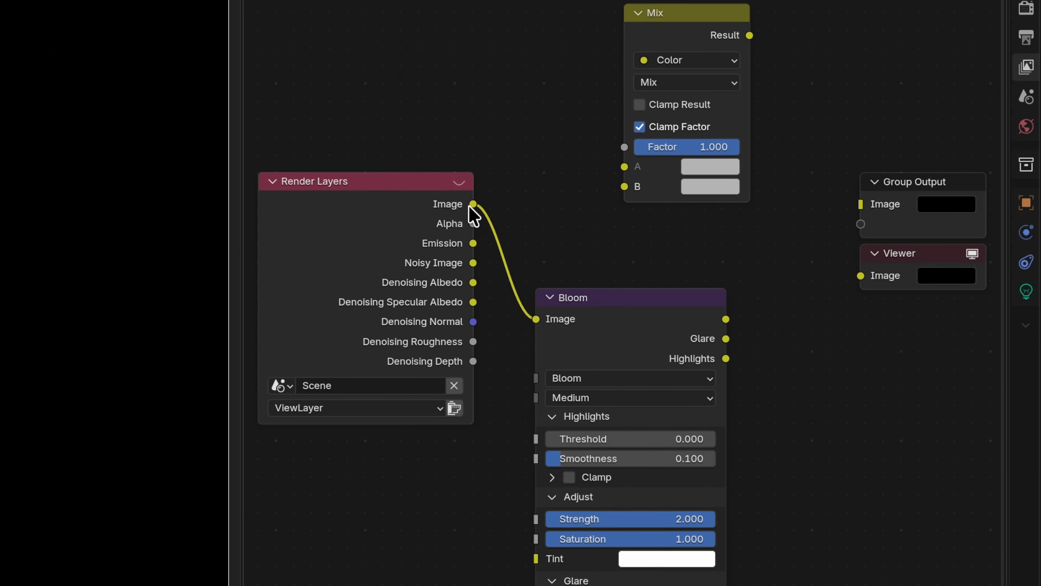
Step: Link the Render Layers Image to Mix input A, Emission to the Bloom Image input, and Bloom Glare to Mix input B
{"action": "left_click_drag", "start_coordinate": [473, 204], "coordinate": [624, 167]}
{"action": "left_click_drag", "start_coordinate": [472, 243], "coordinate": [535, 319]}
{"action": "left_click_drag", "start_coordinate": [726, 339], "coordinate": [624, 187]}
Step: Rearrange the Mix and Bloom nodes and connect the Mix Result to both the Group Output and the Viewer
{"action": "left_click_drag", "start_coordinate": [685, 15], "coordinate": [763, 50]}
{"action": "left_click_drag", "start_coordinate": [648, 297], "coordinate": [610, 283]}
{"action": "left_click_drag", "start_coordinate": [860, 200], "coordinate": [860, 204]}
{"action": "left_click_drag", "start_coordinate": [827, 70], "coordinate": [861, 275]}
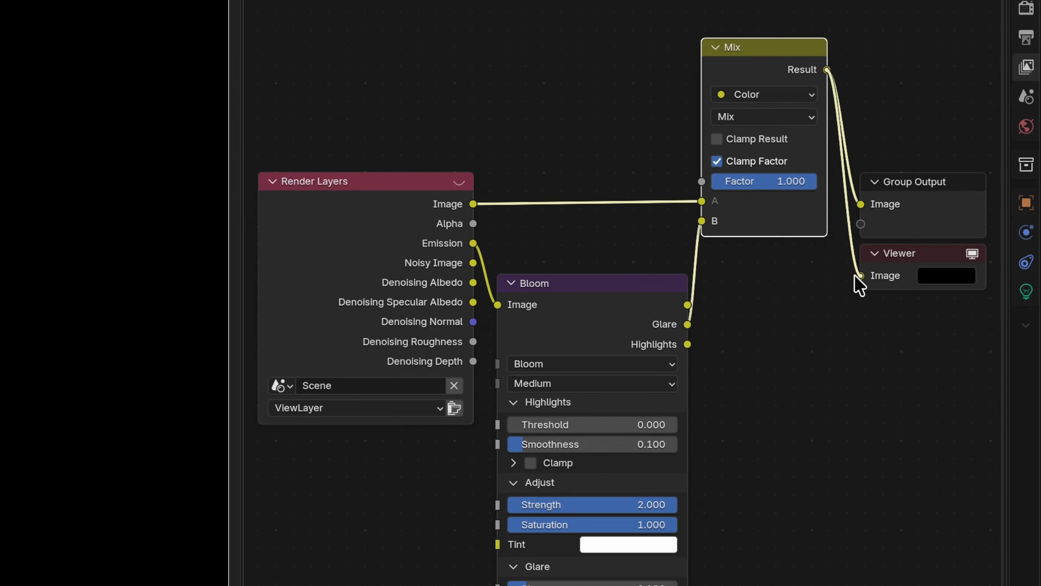
Step: Set the Mix node's blending mode to Add and the Bloom Strength to 4
{"action": "left_click", "coordinate": [746, 117]}
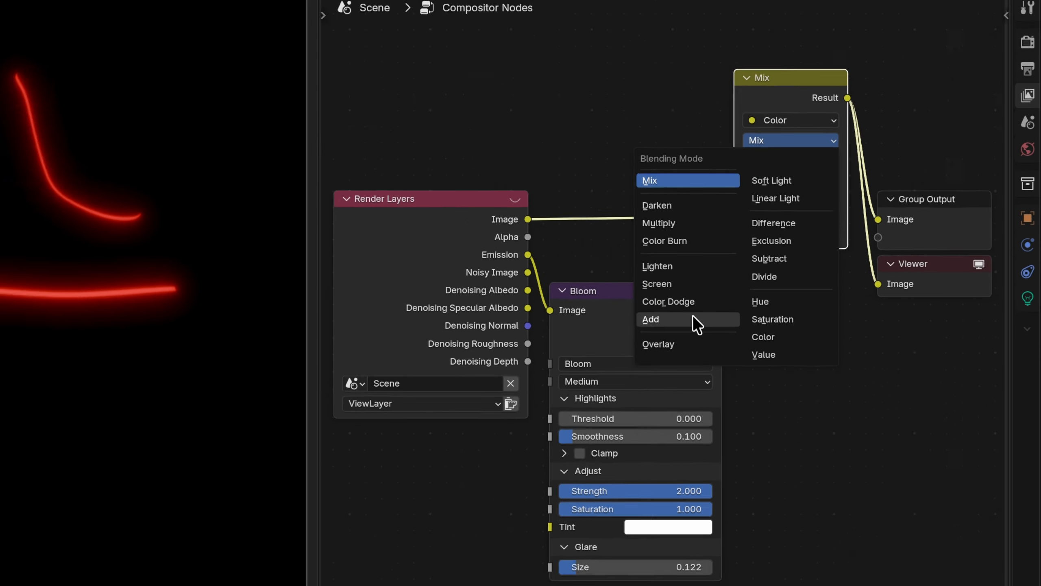
{"action": "left_click", "coordinate": [656, 315]}
{"action": "double_click", "coordinate": [728, 471]}
{"action": "type", "text": "4"}
{"action": "key", "text": "Return"}
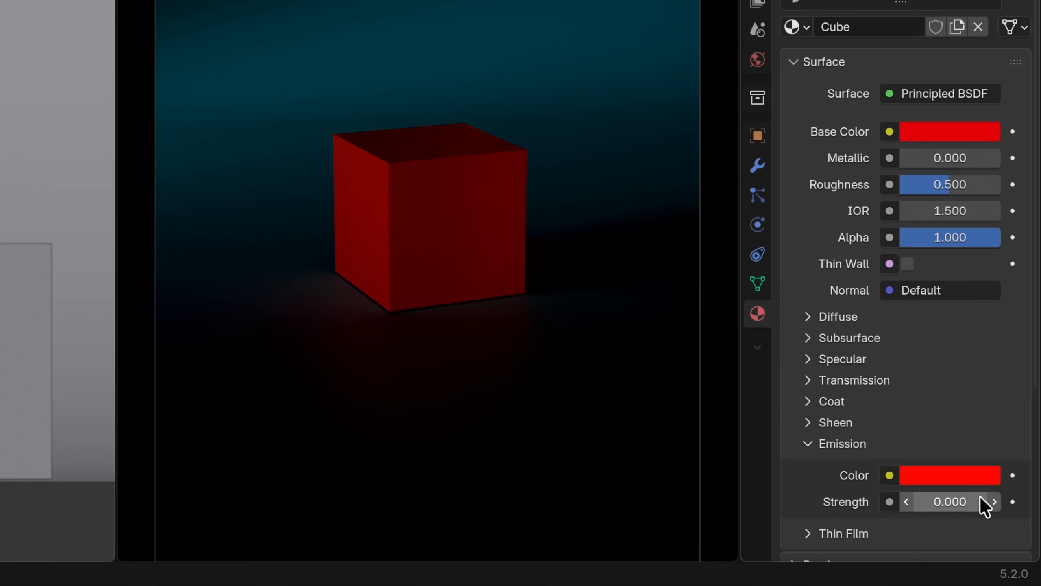
Step: Set the red cube material's Emission Strength to 1
{"action": "left_click", "coordinate": [993, 519]}
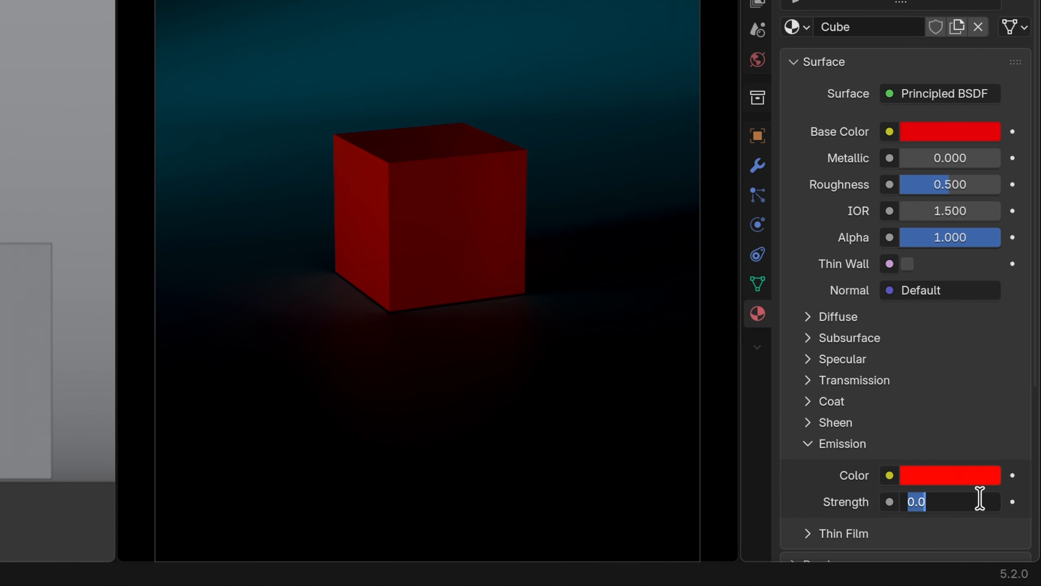
{"action": "type", "text": "1"}
{"action": "key", "text": "Return"}
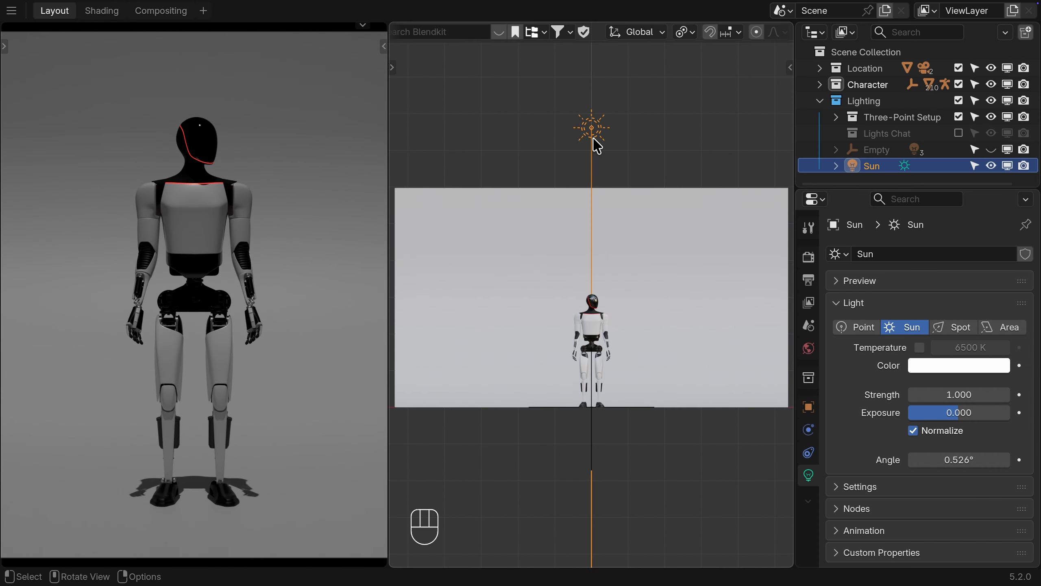
Step: Try moving the Sun light above the robot and below the floor, and undo the move
{"action": "key", "text": "g"}
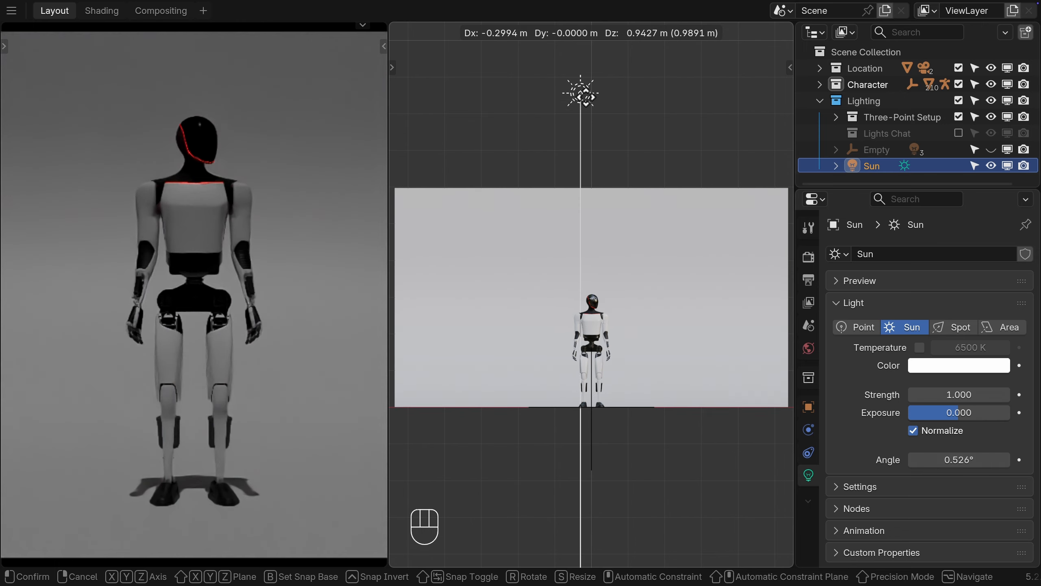
{"action": "left_click", "coordinate": [623, 480]}
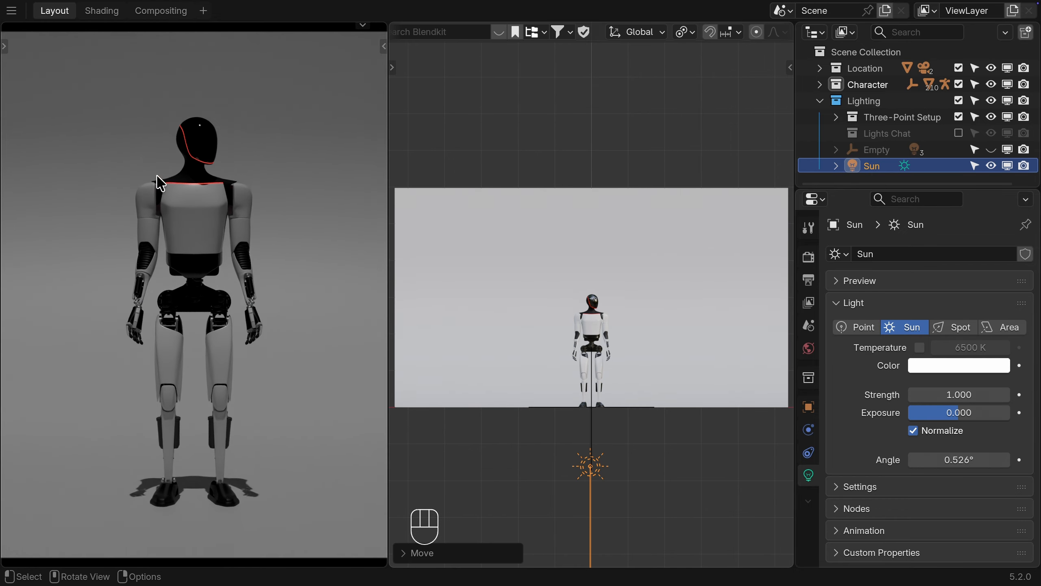
{"action": "key", "text": "super+z"}
Step: Rotate the Sun light so its shadow falls to the robot's side, and soften it with an Angle of 10.4°
{"action": "key", "text": "r"}
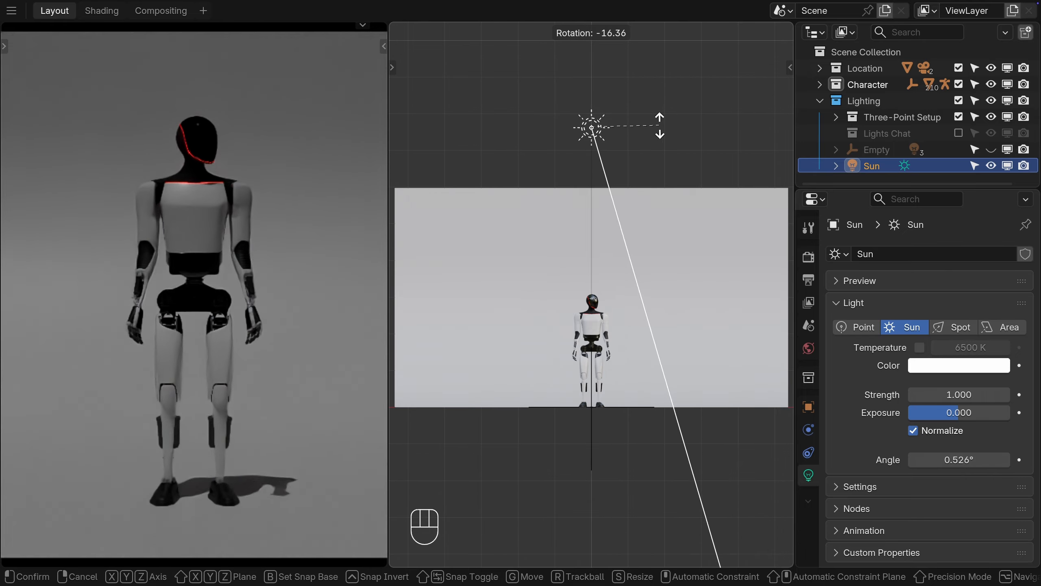
{"action": "left_click", "coordinate": [693, 173]}
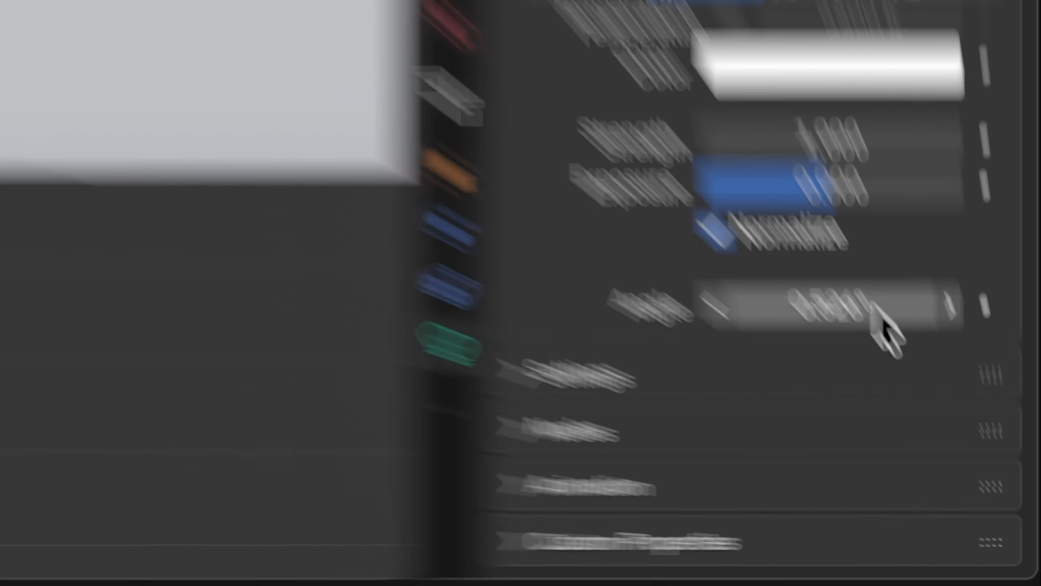
{"action": "left_click_drag", "start_coordinate": [877, 310], "coordinate": [855, 310]}
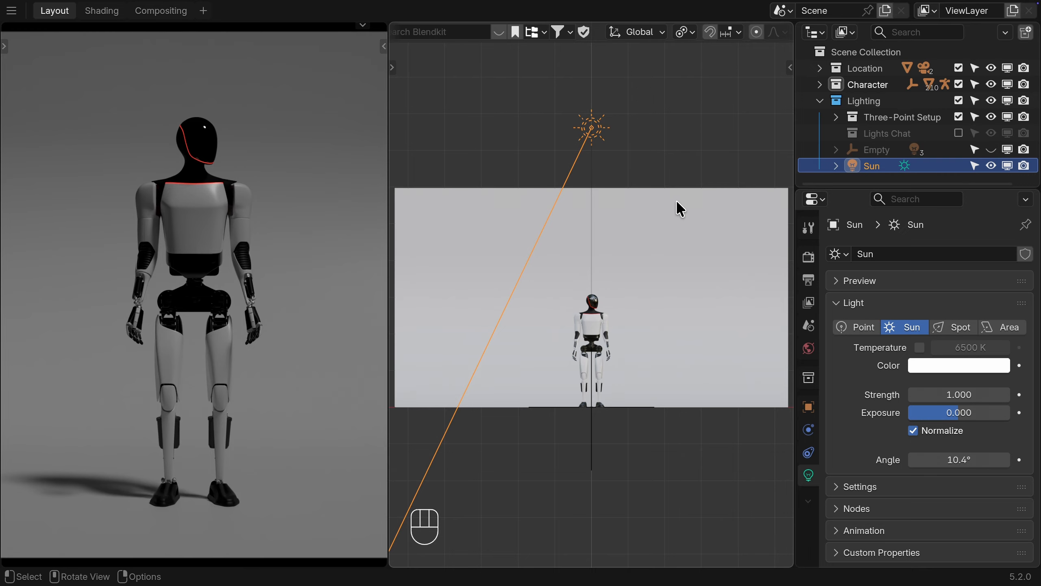
{"action": "key", "text": "r"}
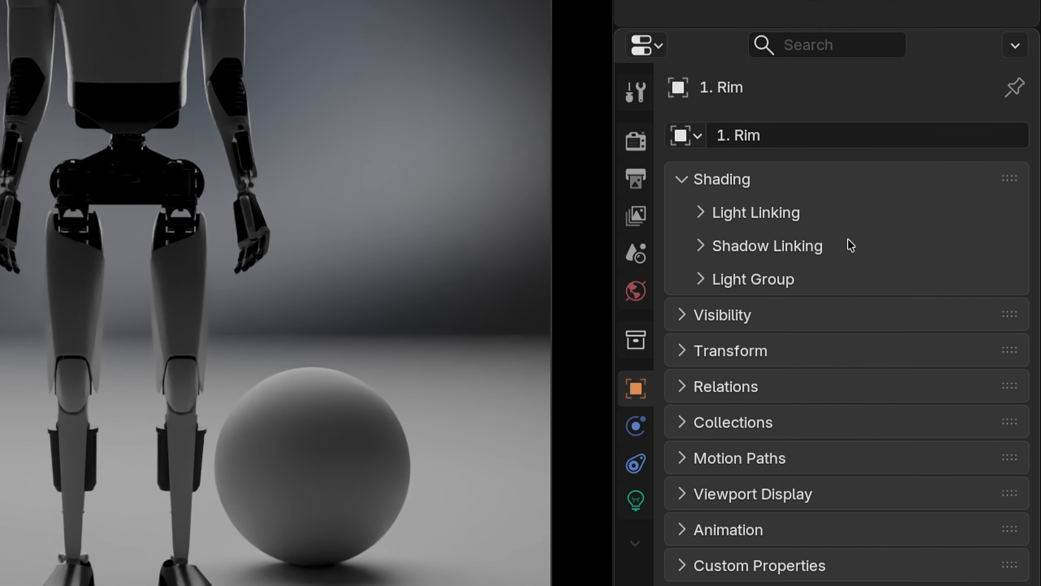
Step: Create a light linking collection for the 1. Rim light and add the Character collection to it
{"action": "left_click", "coordinate": [706, 246]}
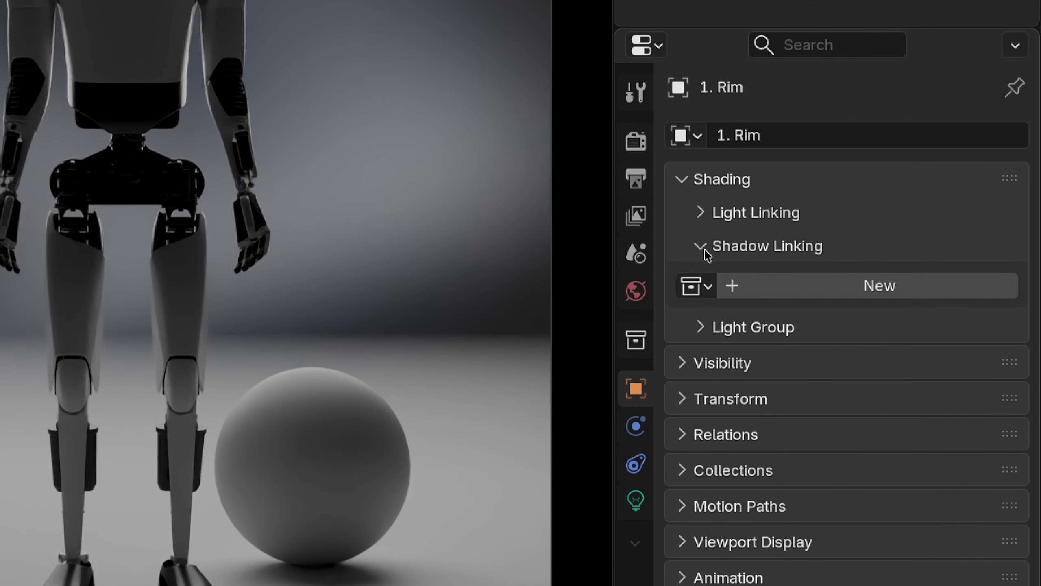
{"action": "left_click", "coordinate": [704, 214]}
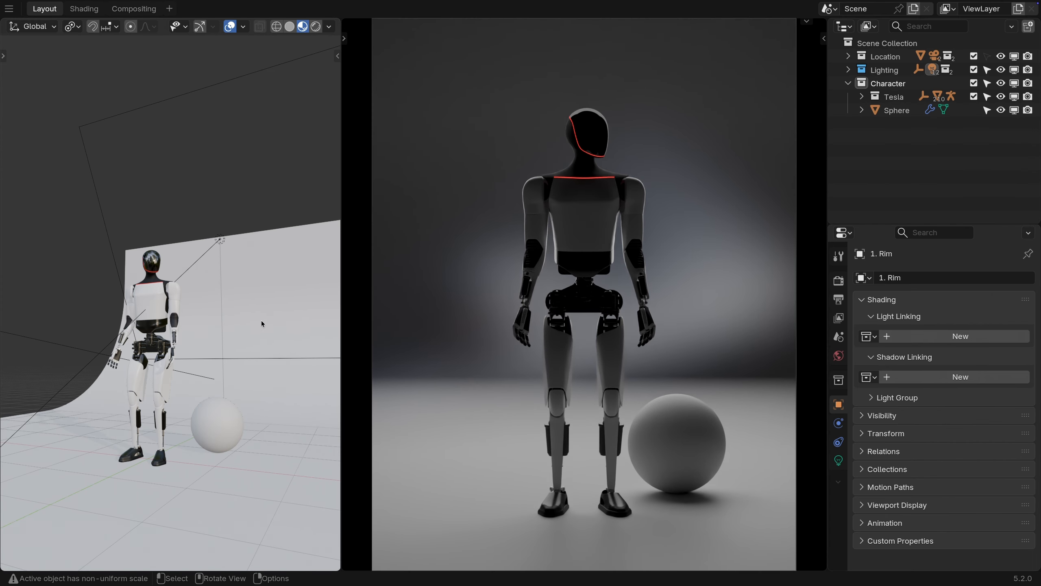
{"action": "left_click", "coordinate": [215, 240]}
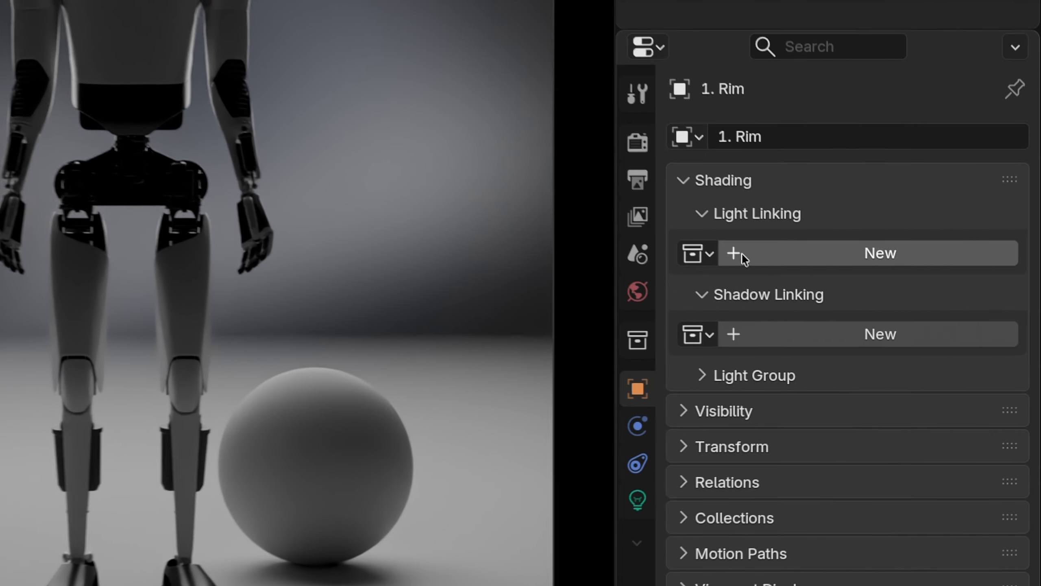
{"action": "left_click", "coordinate": [889, 337]}
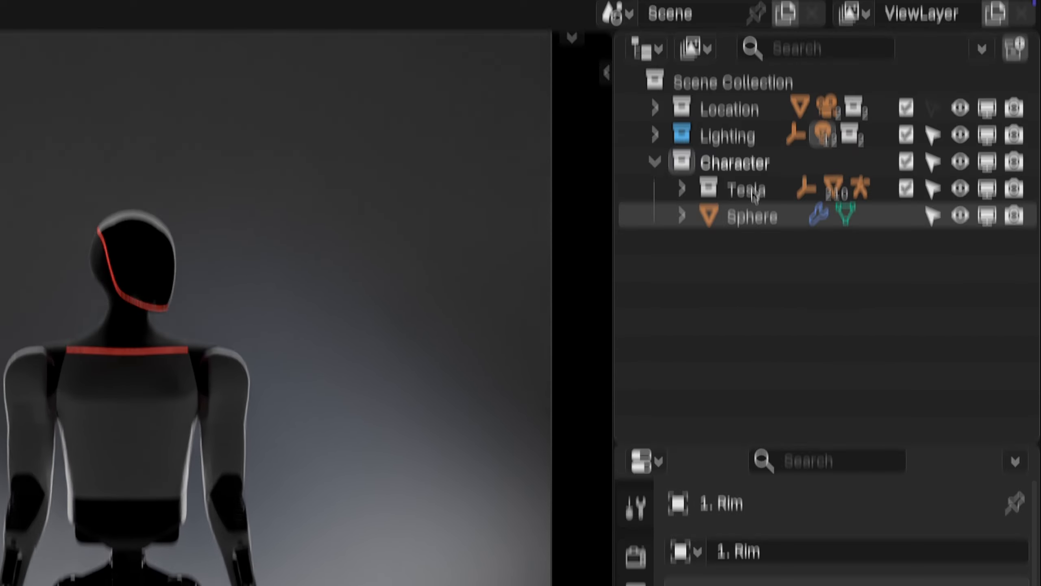
{"action": "left_click_drag", "start_coordinate": [737, 156], "coordinate": [778, 304]}
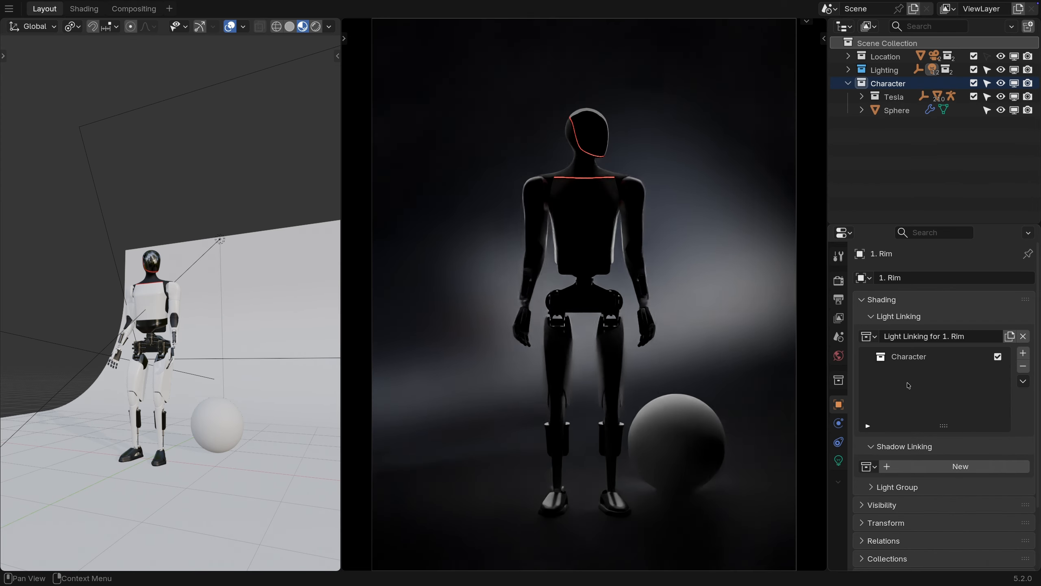
{"action": "scroll", "coordinate": [595, 359], "scroll_direction": "up", "scroll_amount": 6}
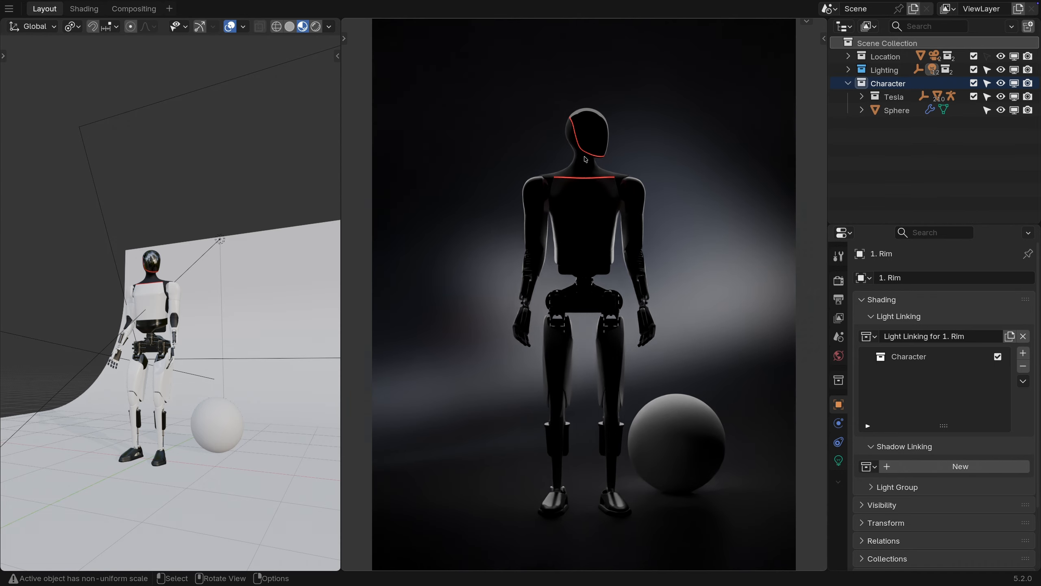
{"action": "scroll", "coordinate": [596, 360], "scroll_direction": "down", "scroll_amount": 6}
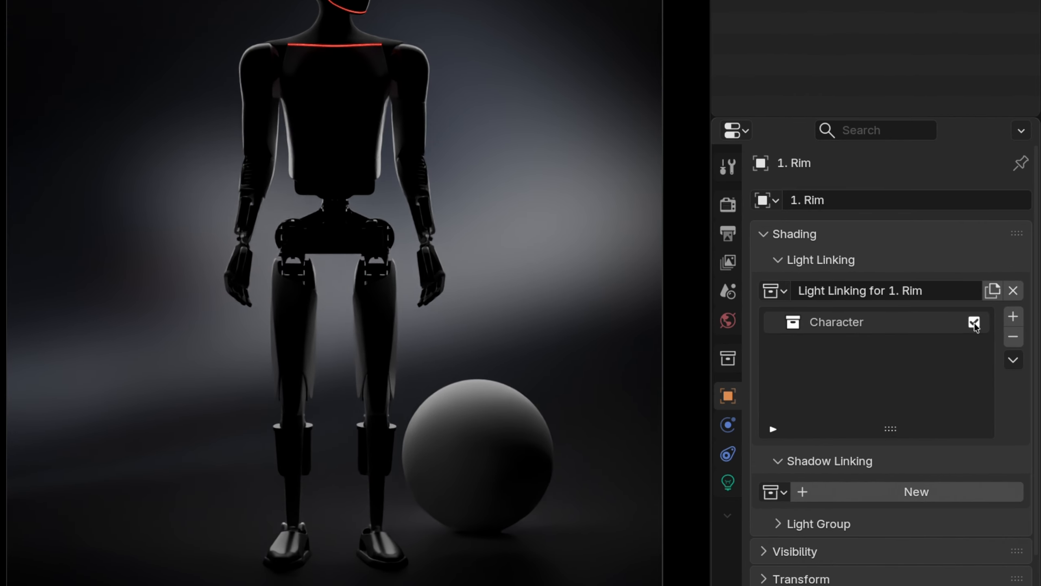
Step: Exclude the Character collection from the rim light's light linking, and unlink the light linking collection
{"action": "left_click", "coordinate": [998, 357]}
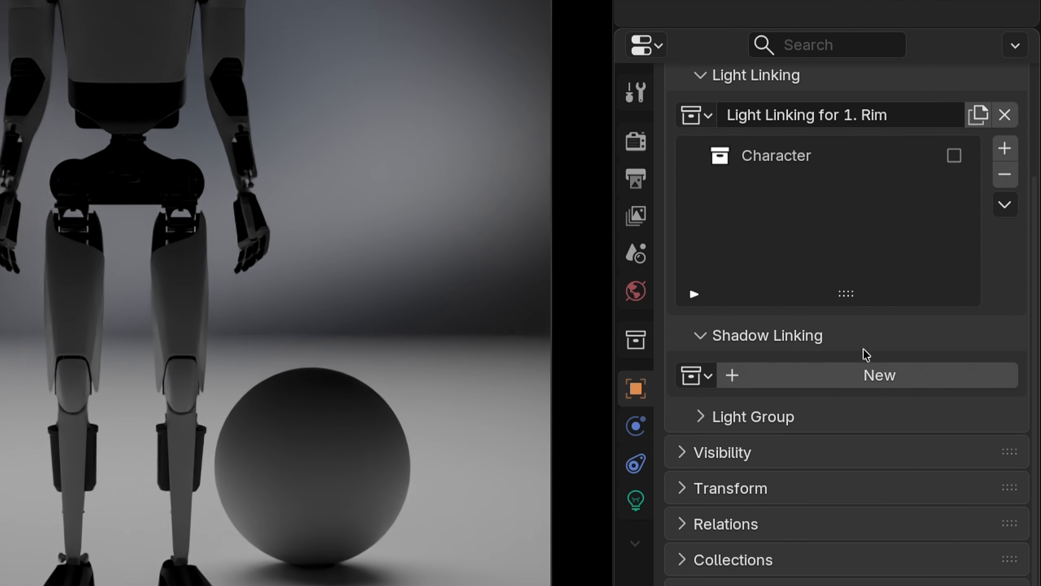
{"action": "left_click", "coordinate": [1004, 114]}
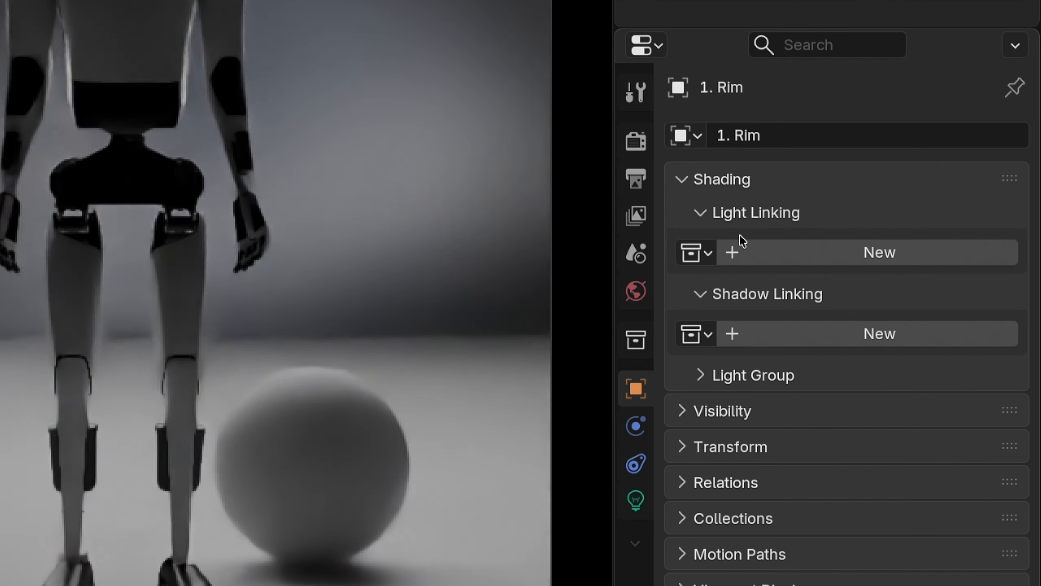
Step: Create a shadow linking collection for the 1. Rim light and add the Sphere to it
{"action": "left_click", "coordinate": [705, 212]}
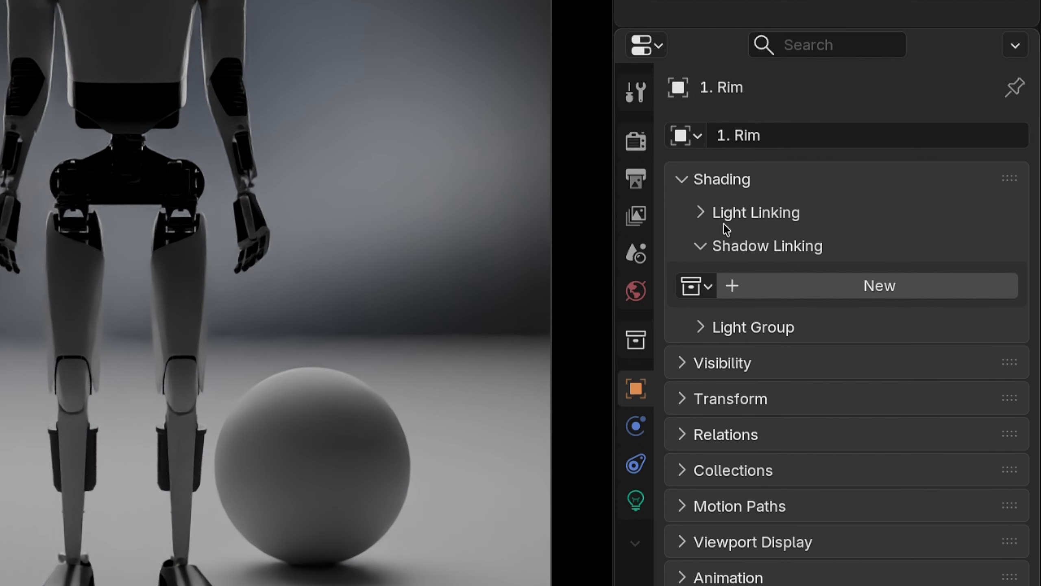
{"action": "left_click", "coordinate": [799, 283]}
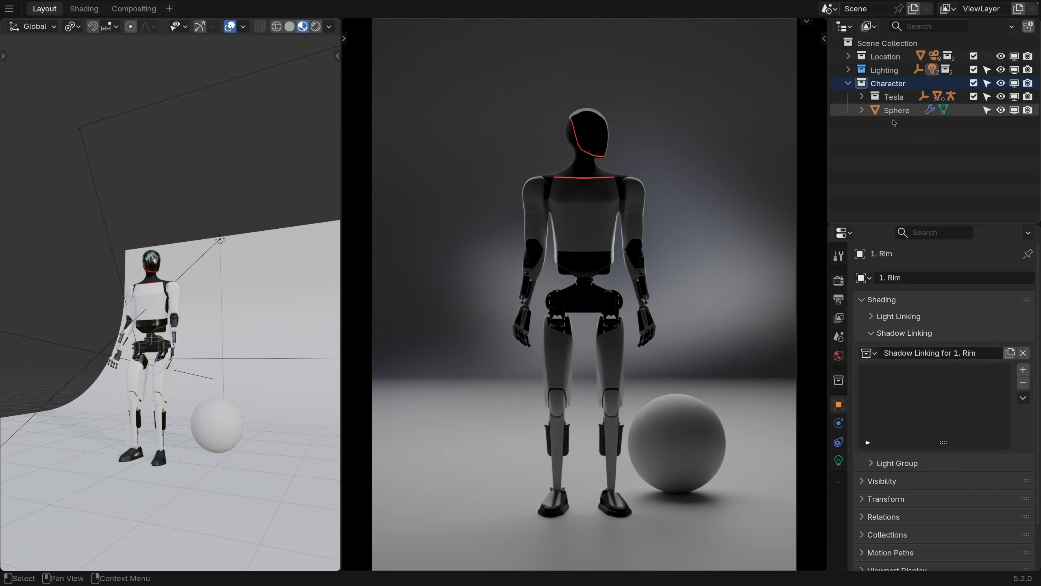
{"action": "left_click_drag", "start_coordinate": [897, 110], "coordinate": [898, 402]}
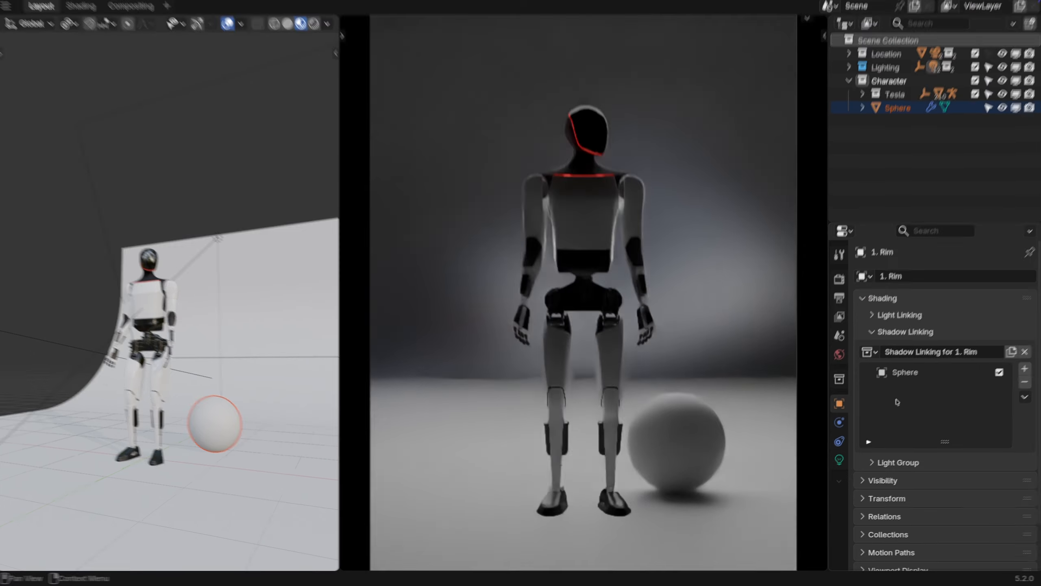
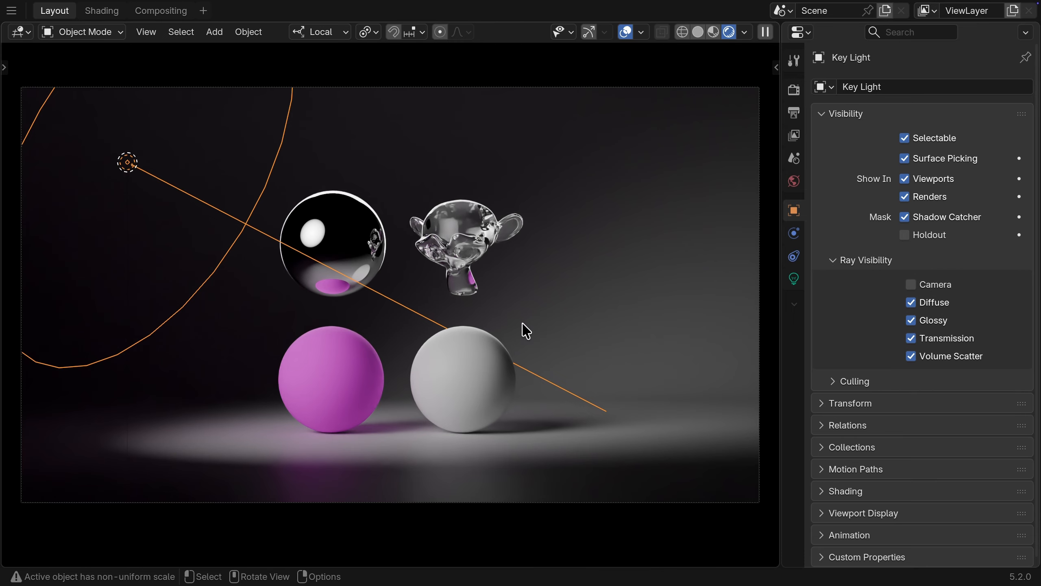
Step: Set the magenta sphere material's Emission Strength to 1
{"action": "left_click", "coordinate": [361, 348]}
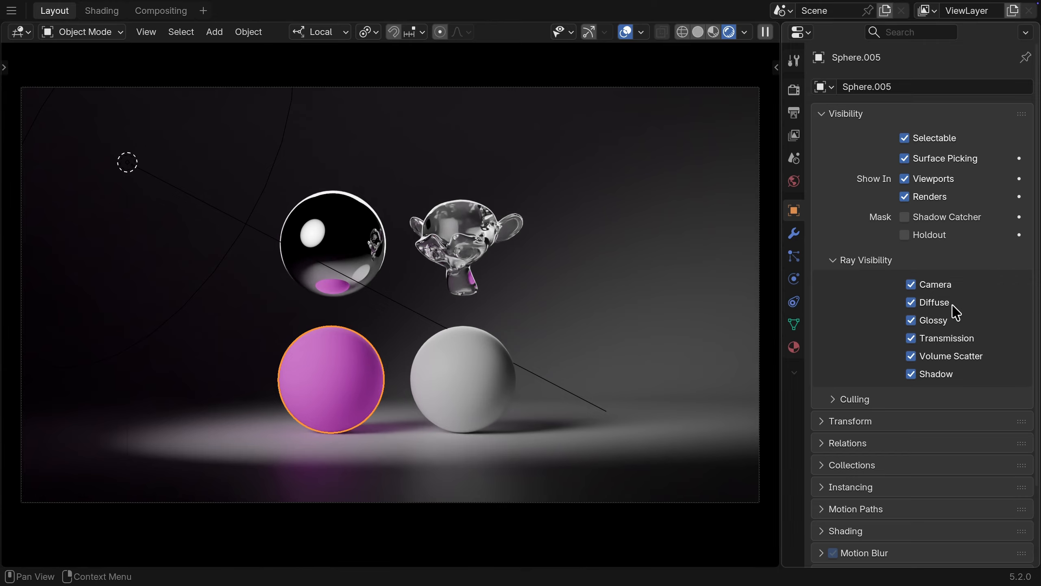
{"action": "left_click", "coordinate": [794, 347]}
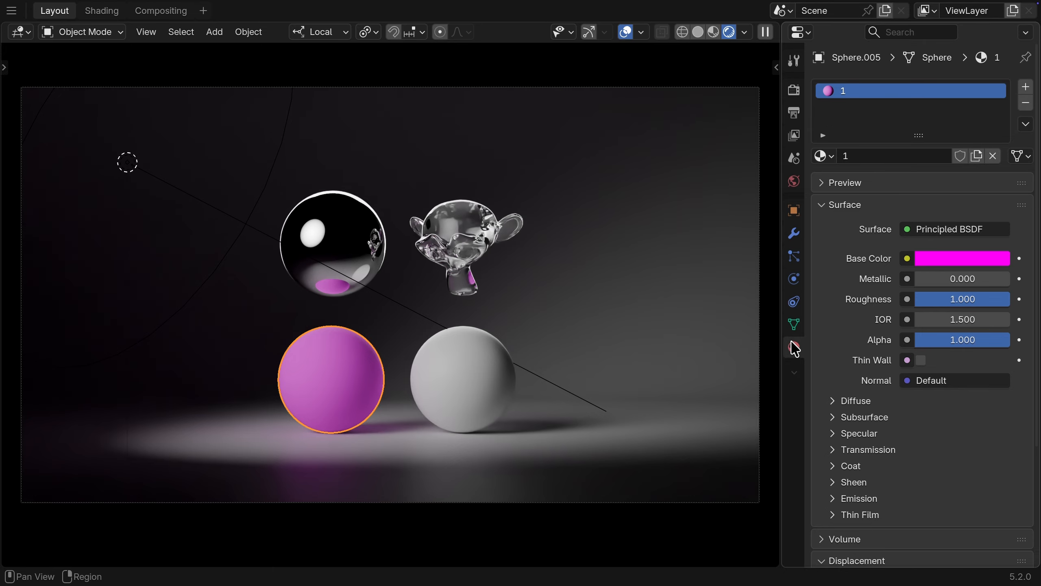
{"action": "scroll", "coordinate": [825, 337], "scroll_direction": "down", "scroll_amount": 6}
{"action": "left_click", "coordinate": [832, 368]}
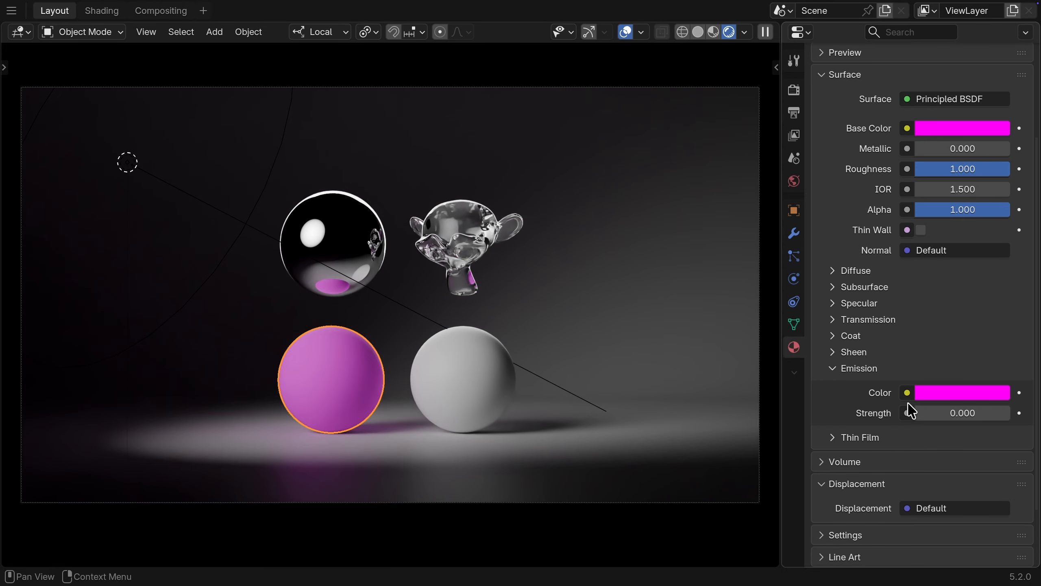
{"action": "double_click", "coordinate": [929, 411]}
{"action": "type", "text": "1"}
{"action": "key", "text": "Return"}
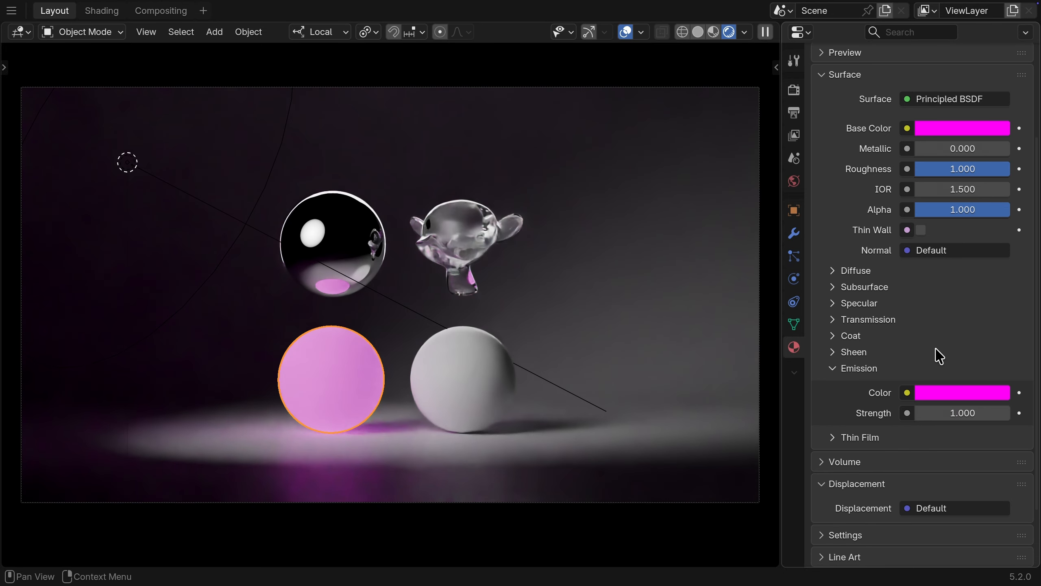
Step: Reset the magenta sphere material's Emission Strength to 0
{"action": "double_click", "coordinate": [938, 413]}
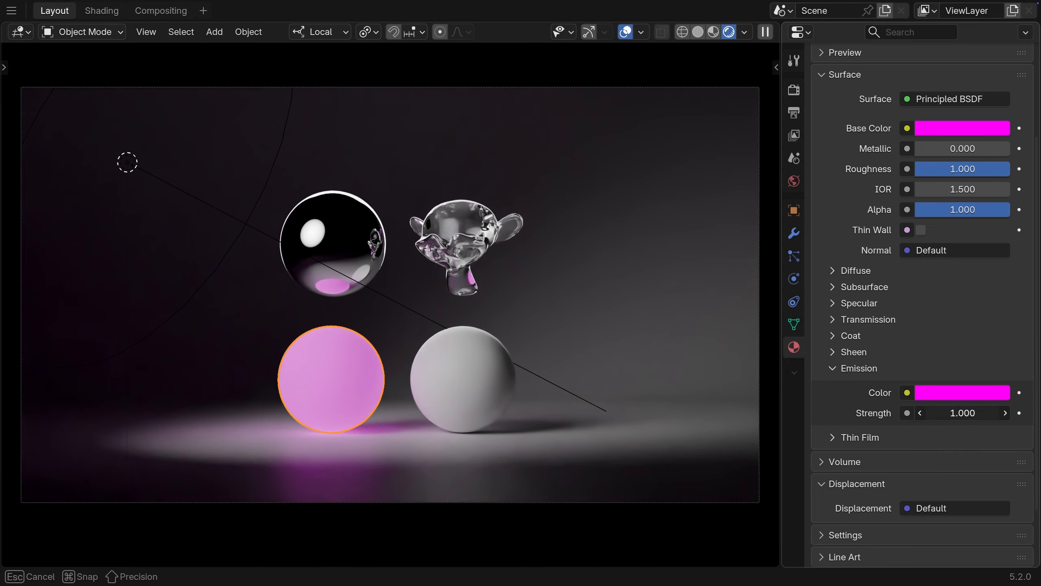
{"action": "type", "text": "0"}
{"action": "key", "text": "Return"}
Step: Test hiding the magenta sphere from Camera rays in its Ray Visibility settings, and re-enable Camera
{"action": "left_click", "coordinate": [798, 210]}
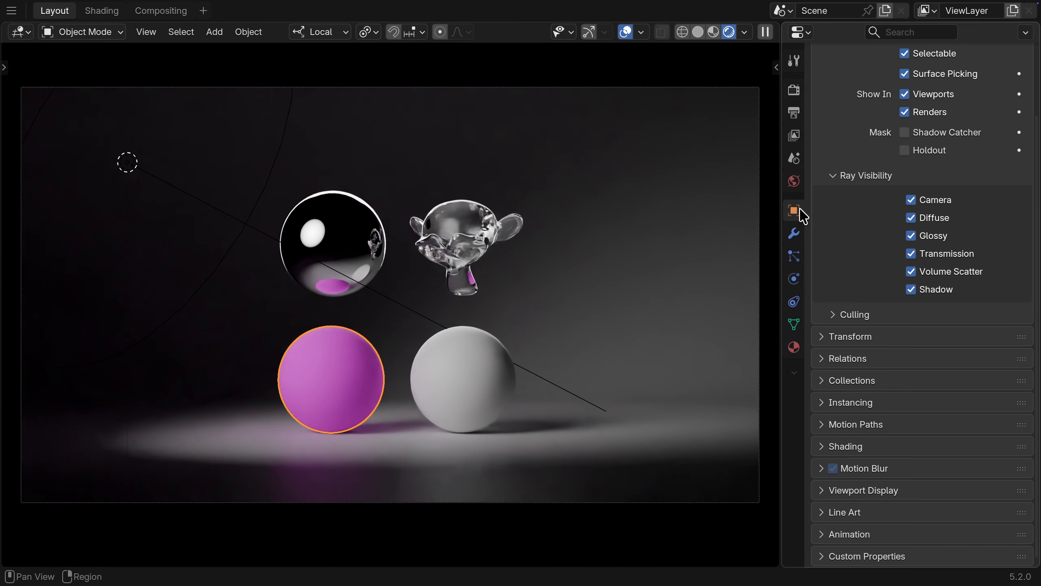
{"action": "scroll", "coordinate": [842, 238], "scroll_direction": "up", "scroll_amount": 5}
{"action": "left_click", "coordinate": [910, 285]}
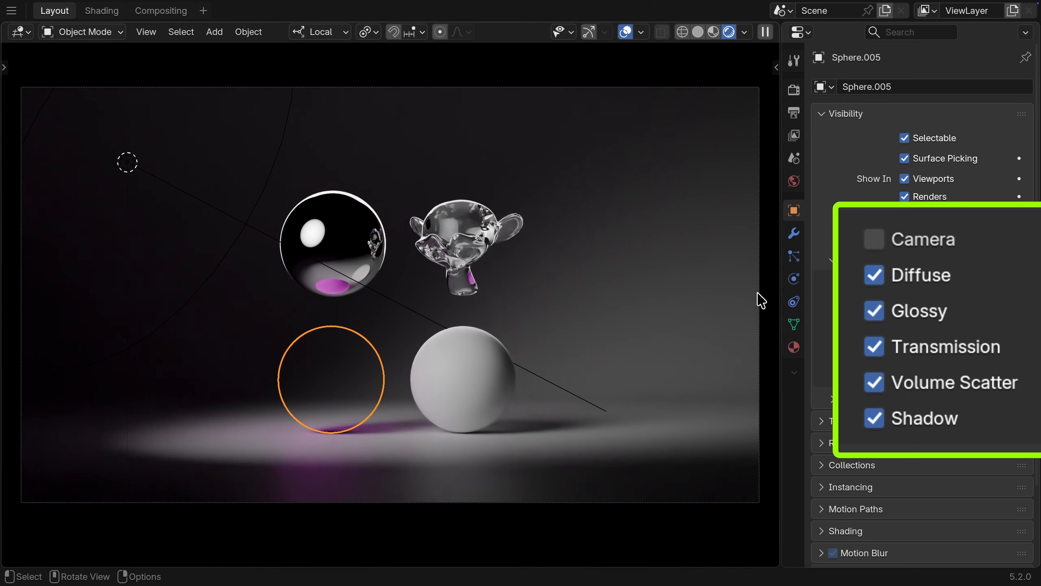
{"action": "left_click", "coordinate": [873, 239]}
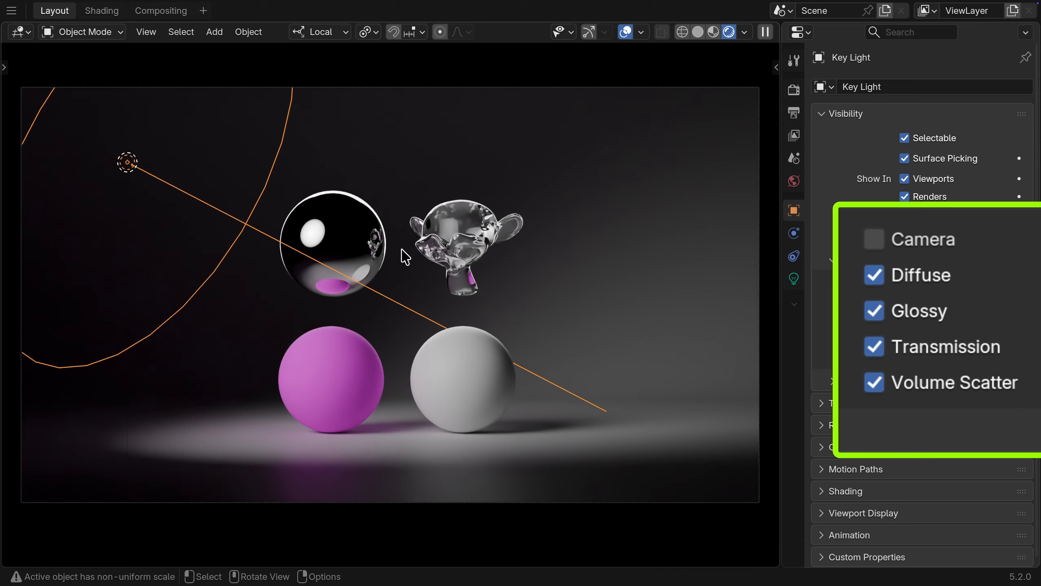
Step: Test enabling Camera in the Key Light's Ray Visibility settings, and turn Camera back off
{"action": "middle_click_drag", "start_coordinate": [405, 249], "coordinate": [197, 253]}
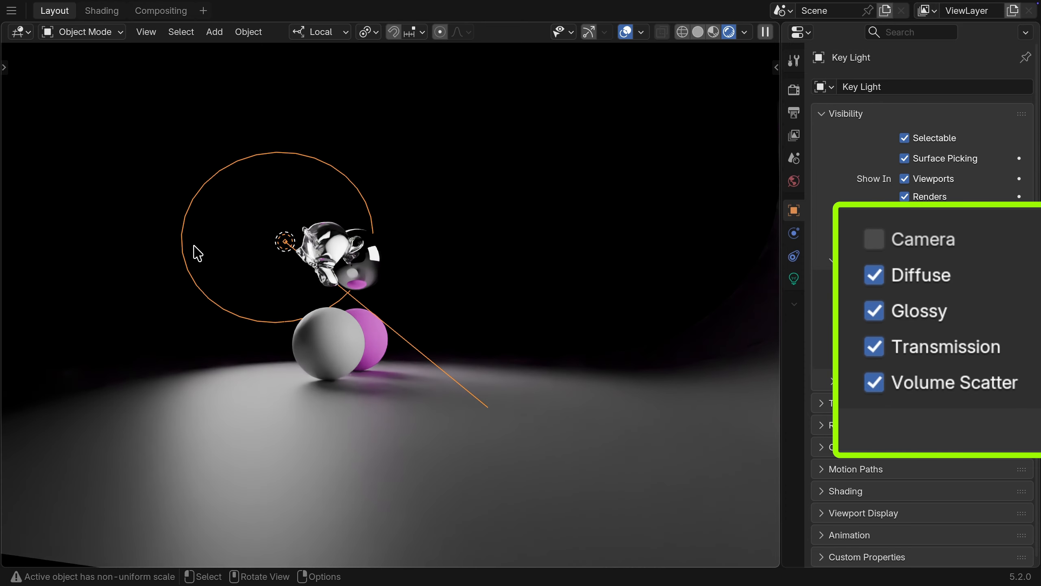
{"action": "left_click", "coordinate": [873, 239]}
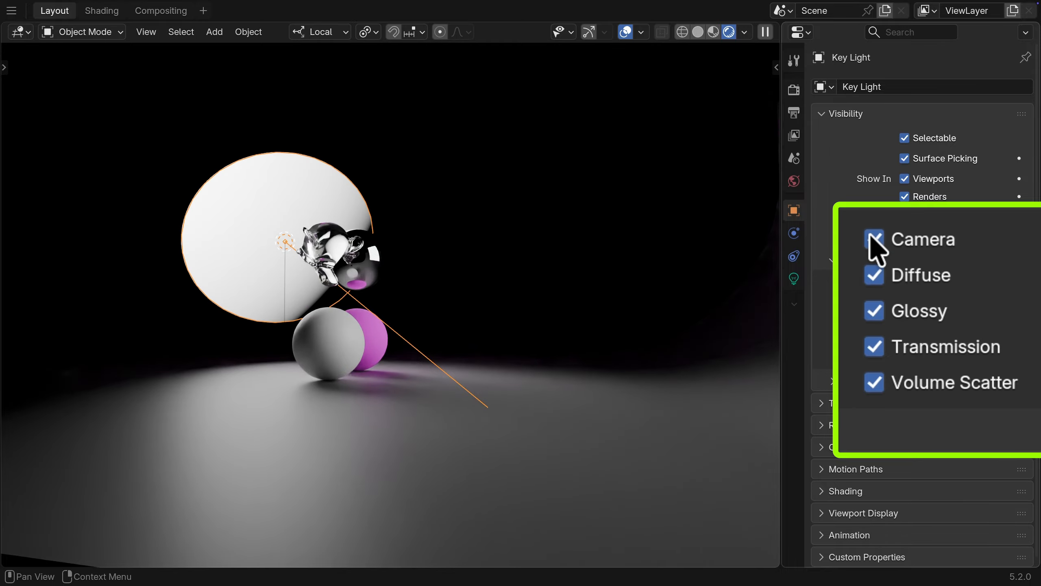
{"action": "left_click", "coordinate": [872, 240]}
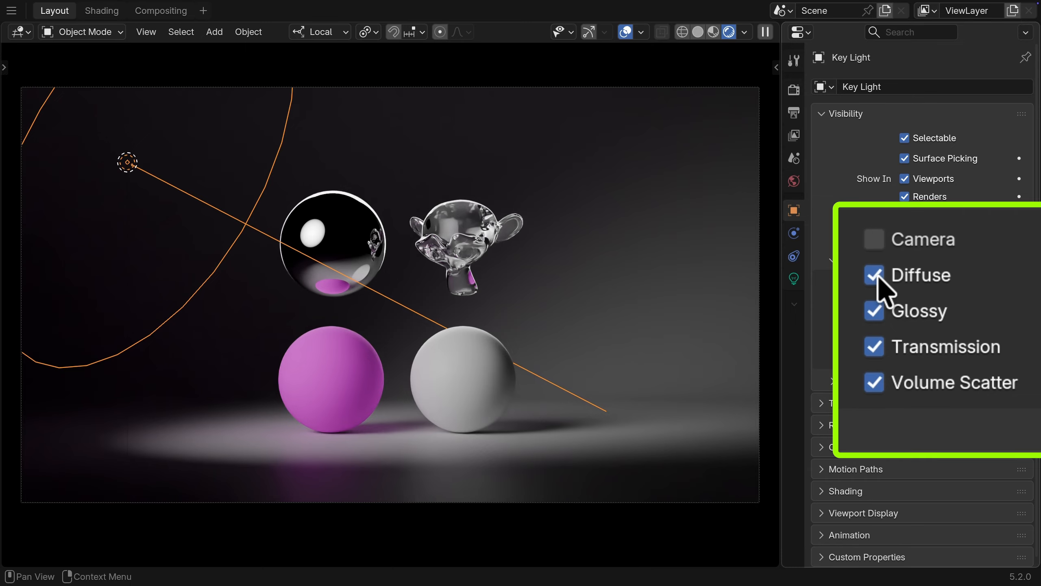
Step: Test turning off Diffuse ray visibility for the Key Light and inspect the magenta sphere's material surface settings
{"action": "left_click", "coordinate": [877, 279]}
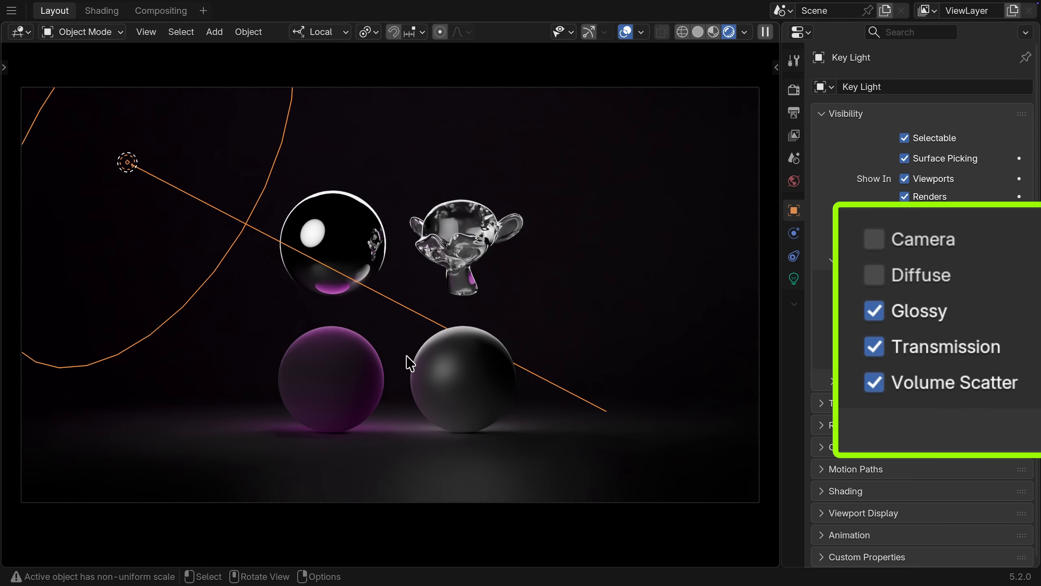
{"action": "left_click", "coordinate": [370, 364]}
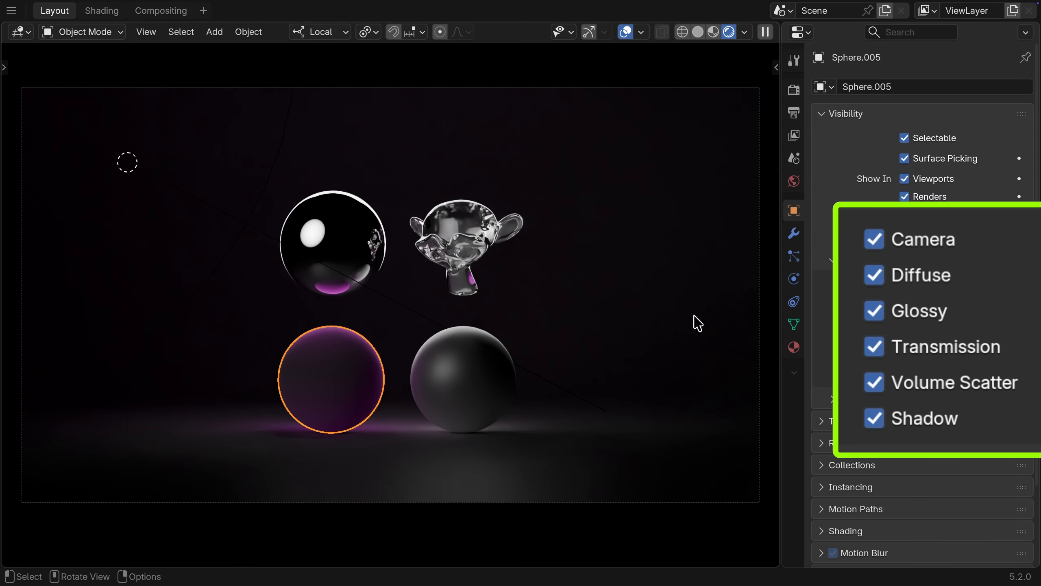
{"action": "left_click", "coordinate": [794, 347]}
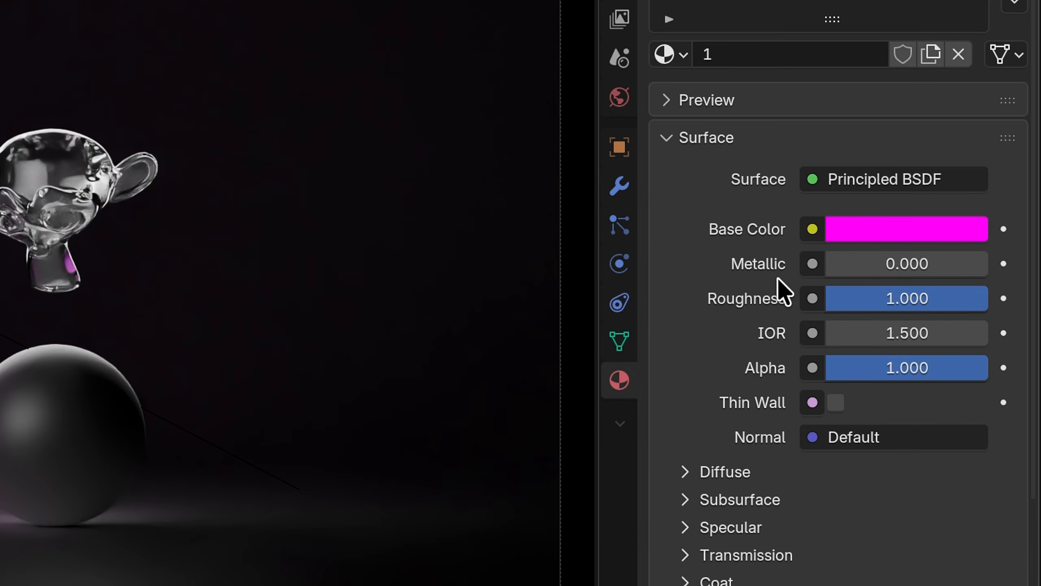
{"action": "left_click", "coordinate": [619, 147]}
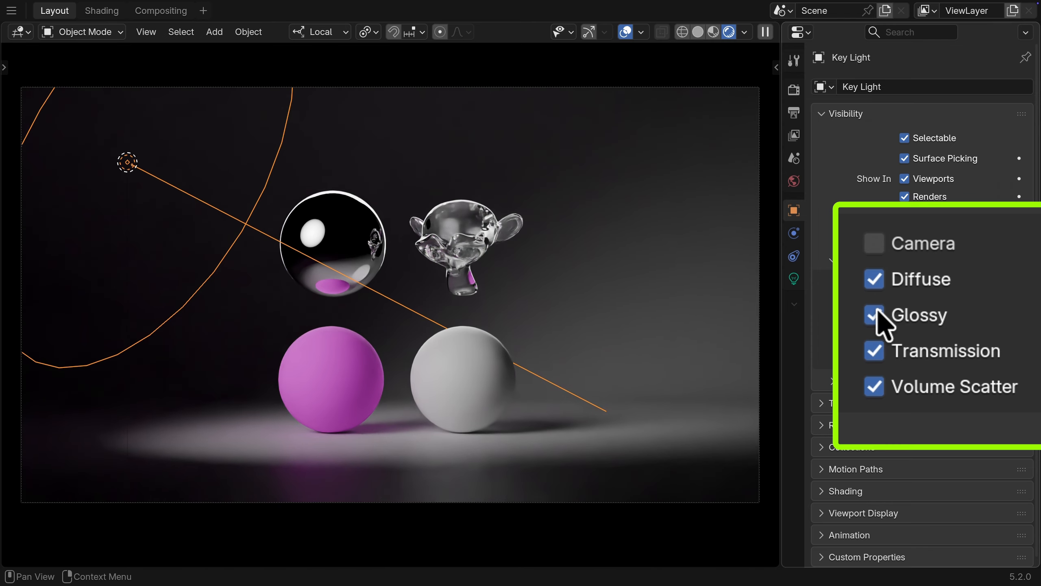
Step: Test disabling Glossy ray visibility on the Key Light and the magenta sphere, and re-enable Glossy on both
{"action": "left_click", "coordinate": [877, 313]}
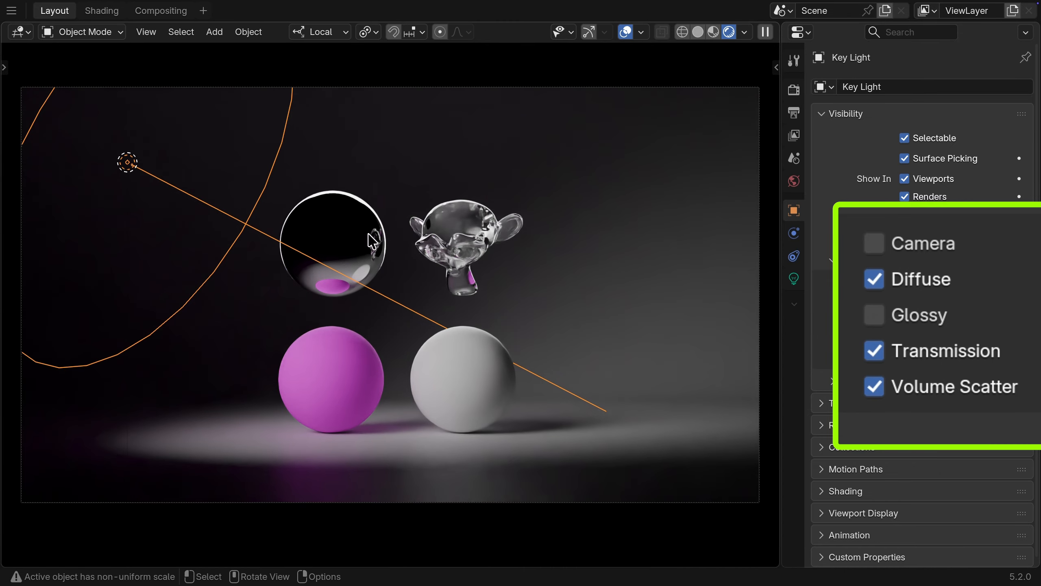
{"action": "left_click", "coordinate": [333, 330]}
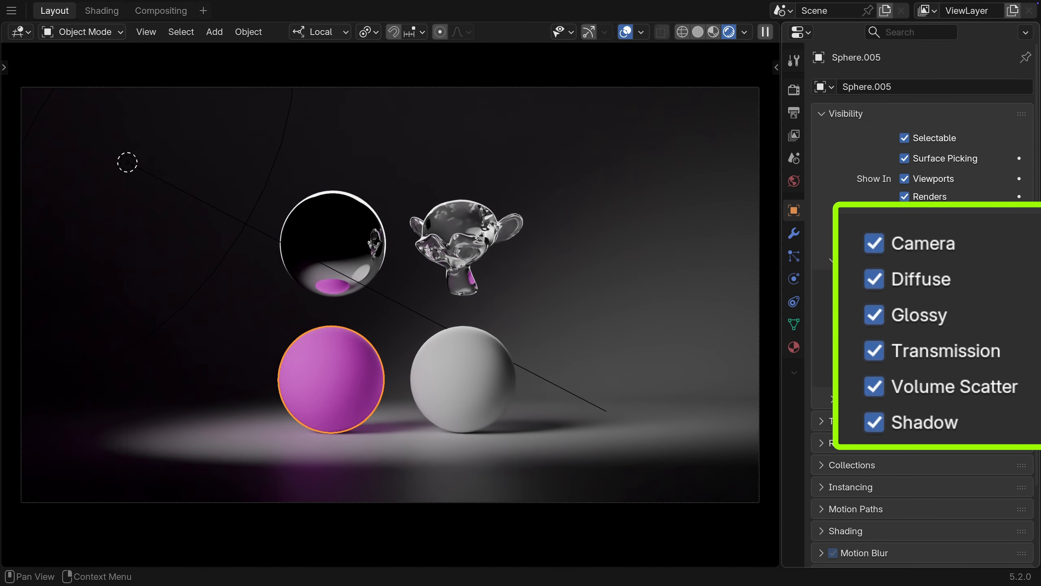
{"action": "left_click", "coordinate": [873, 315]}
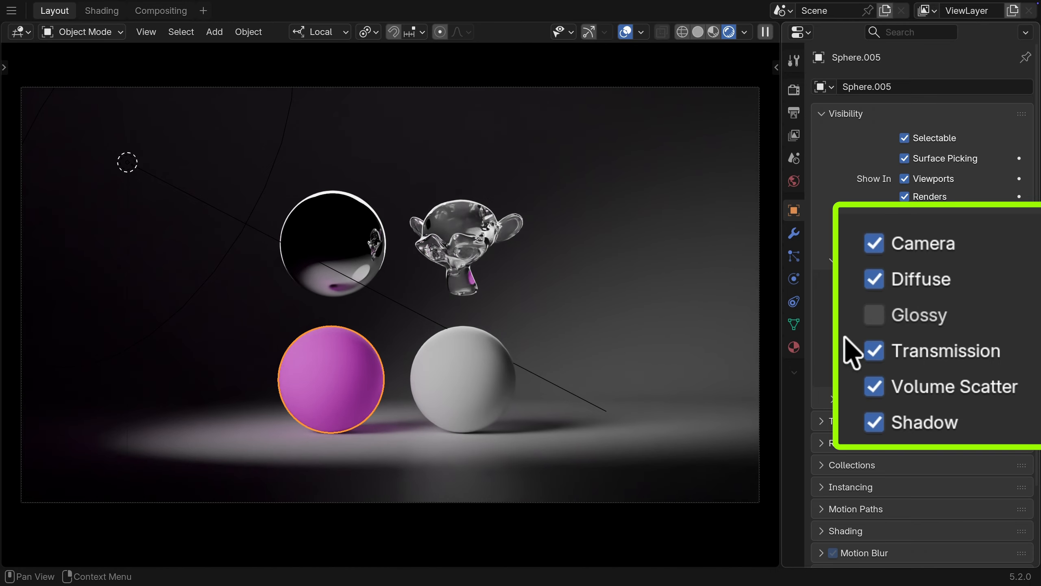
{"action": "left_click", "coordinate": [874, 315]}
{"action": "left_click", "coordinate": [250, 223]}
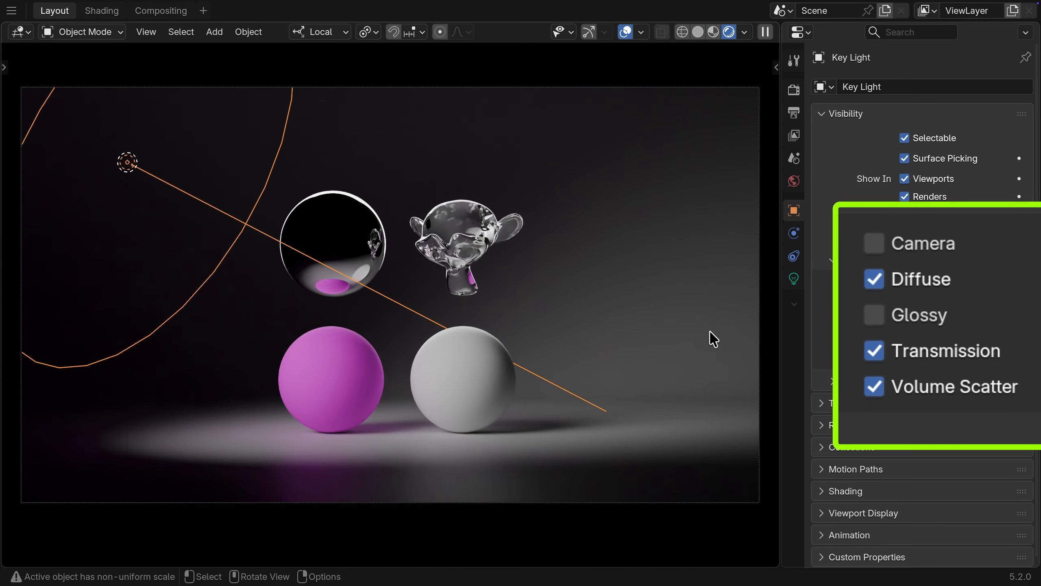
{"action": "left_click", "coordinate": [875, 316]}
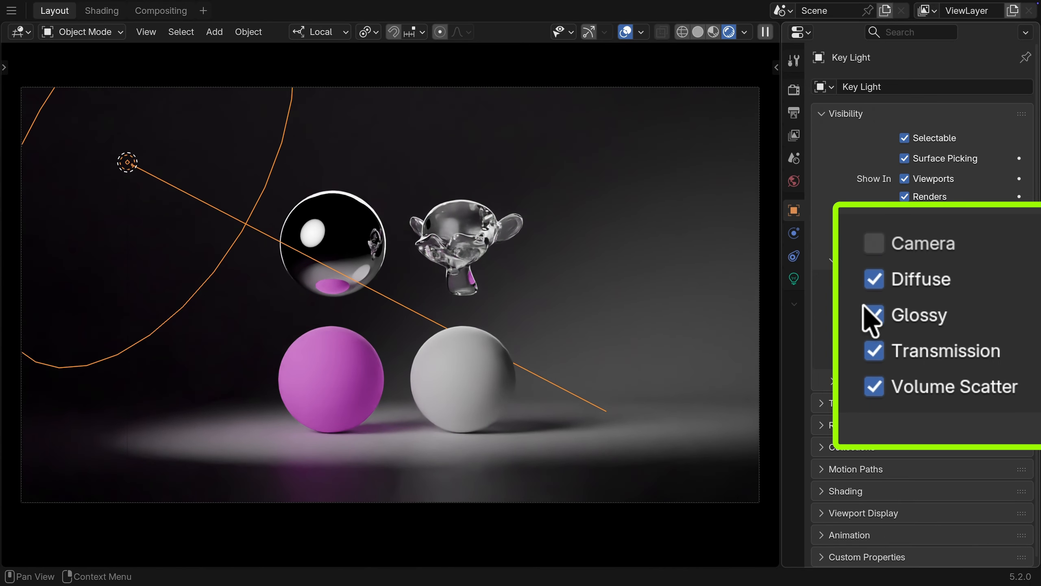
Step: Disable Transmission ray visibility for the Key Light, and test turning Volume Scatter off and back on
{"action": "left_click", "coordinate": [873, 349]}
{"action": "left_click", "coordinate": [873, 348]}
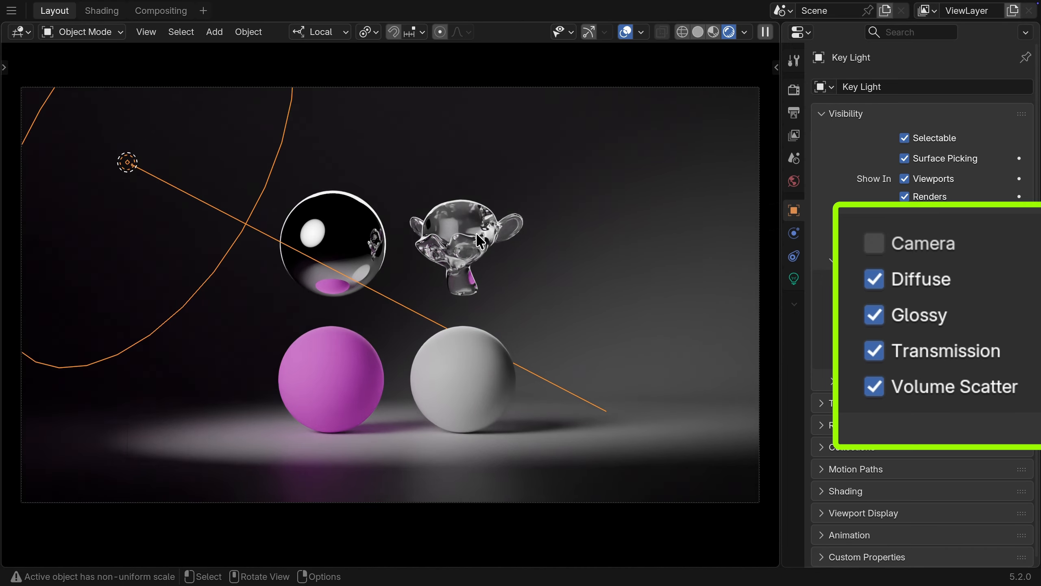
{"action": "middle_click_drag", "start_coordinate": [471, 248], "coordinate": [265, 242]}
{"action": "scroll", "coordinate": [264, 242], "scroll_direction": "up", "scroll_amount": 4}
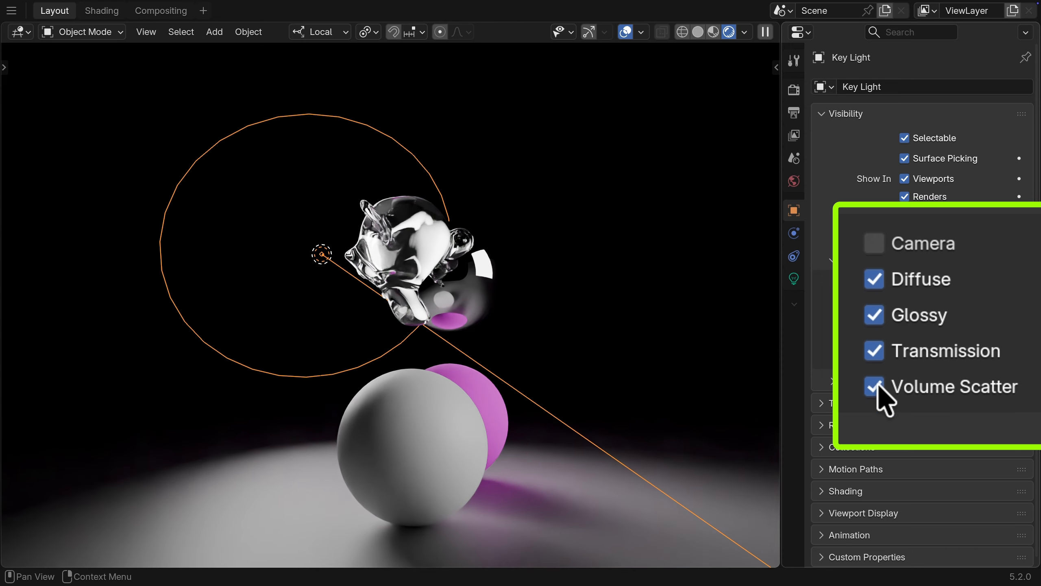
{"action": "left_click", "coordinate": [881, 346]}
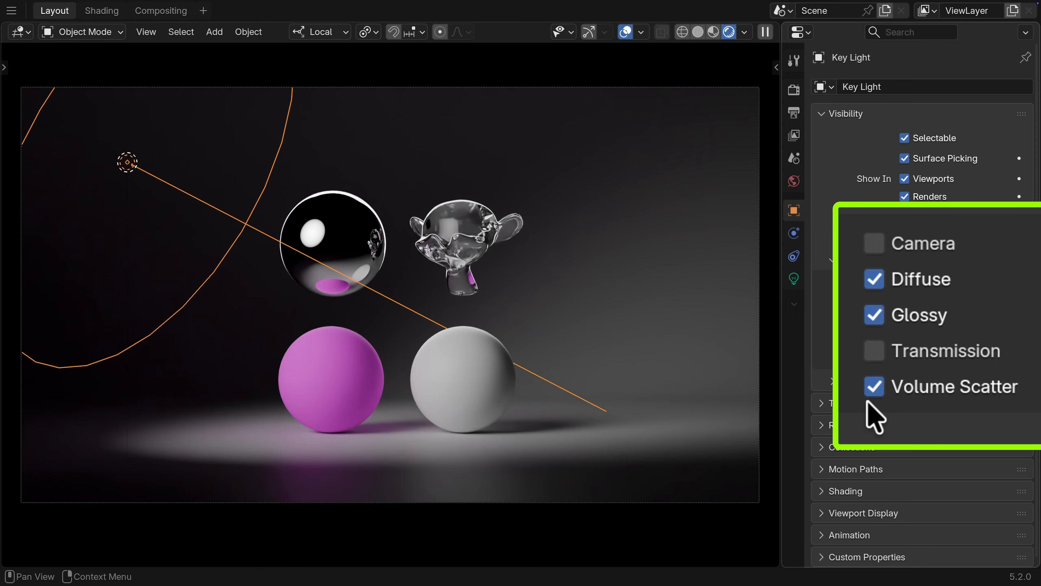
{"action": "left_click", "coordinate": [878, 391]}
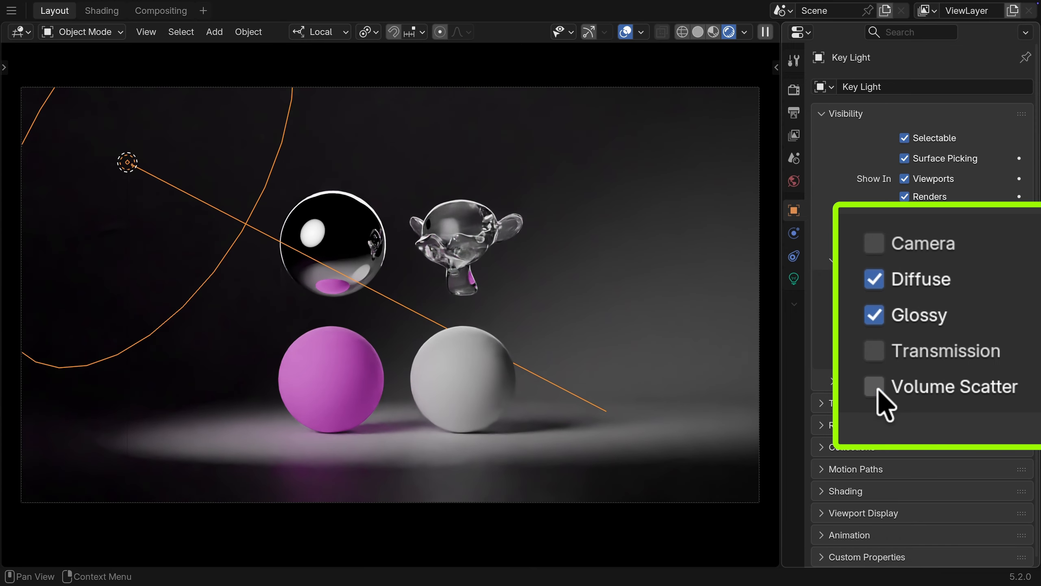
{"action": "left_click", "coordinate": [878, 391]}
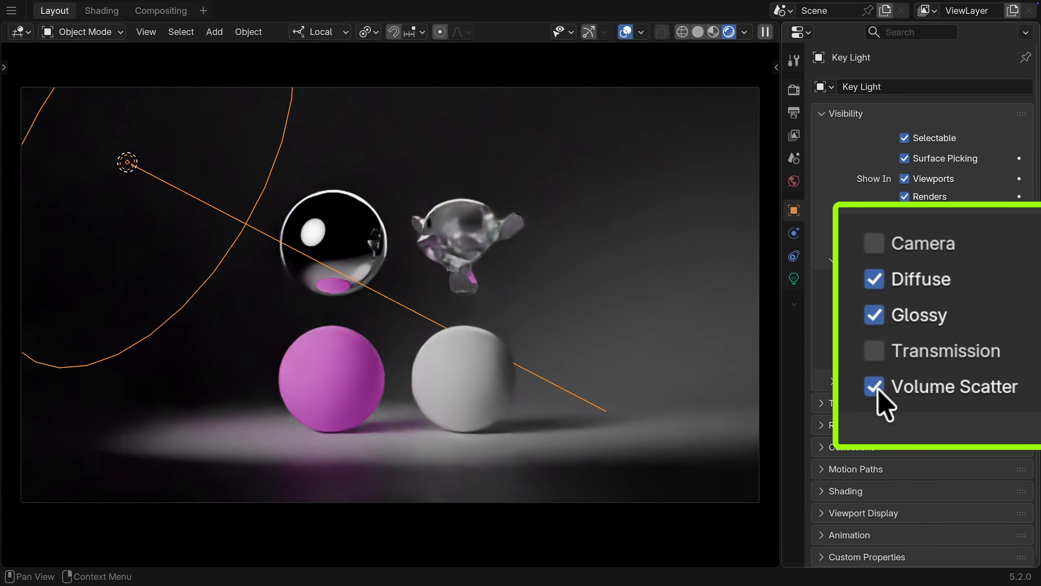
Step: Disable Shadow ray visibility for the white sphere and the magenta sphere
{"action": "left_click", "coordinate": [501, 384]}
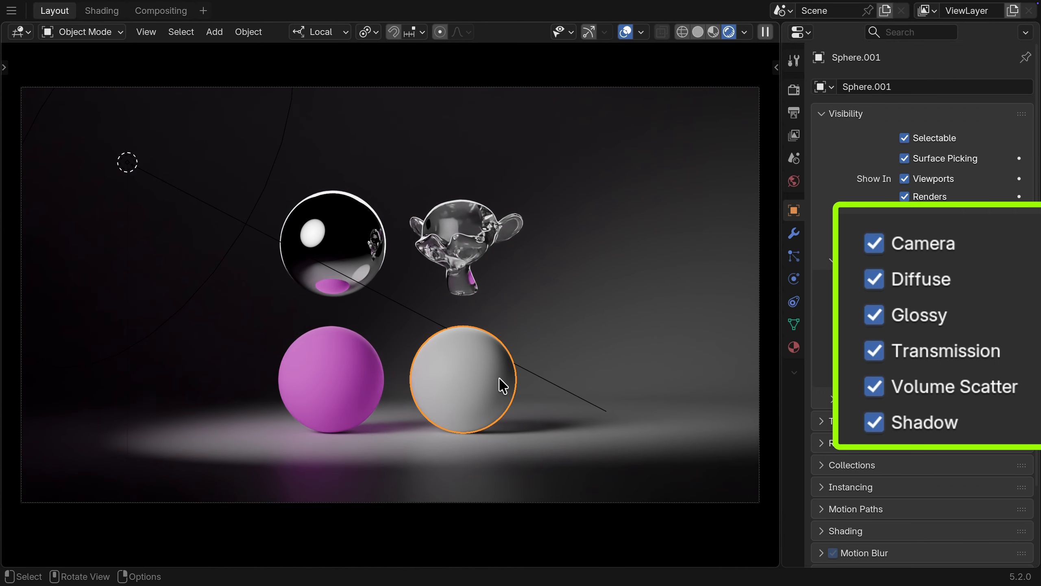
{"action": "left_click", "coordinate": [877, 423]}
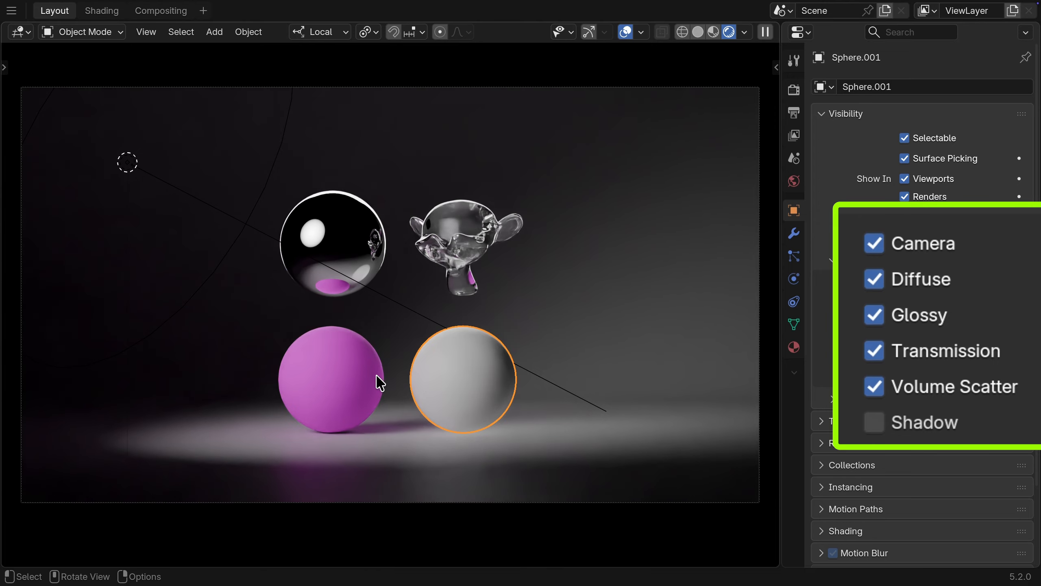
{"action": "left_click", "coordinate": [380, 383]}
{"action": "left_click", "coordinate": [875, 423]}
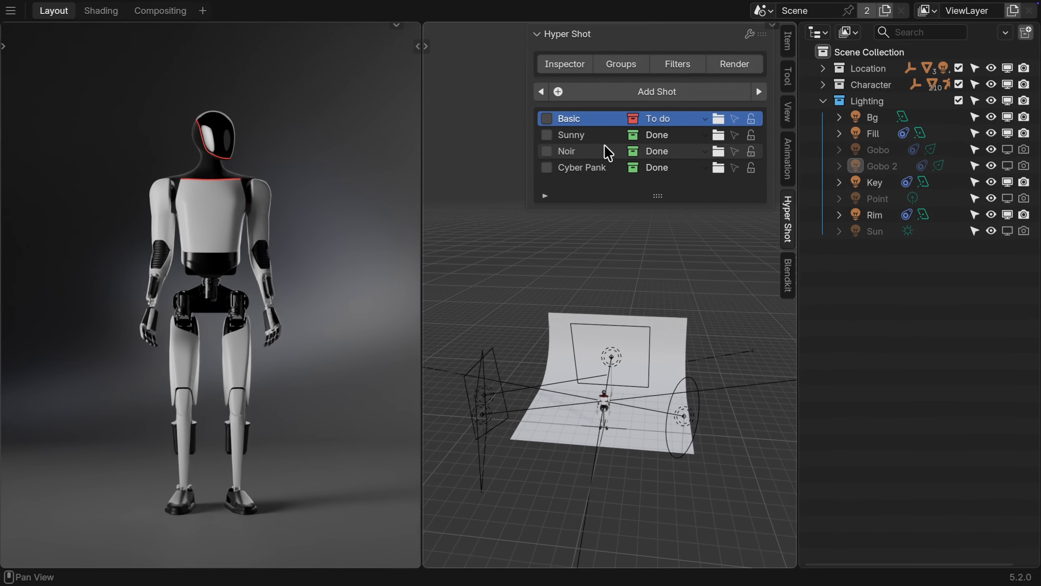
Step: Compare the Basic, Sunny, Noir and Cyber Pank lighting setups in the Hyper Shot list, ending on Cyber Pank
{"action": "left_click", "coordinate": [471, 202]}
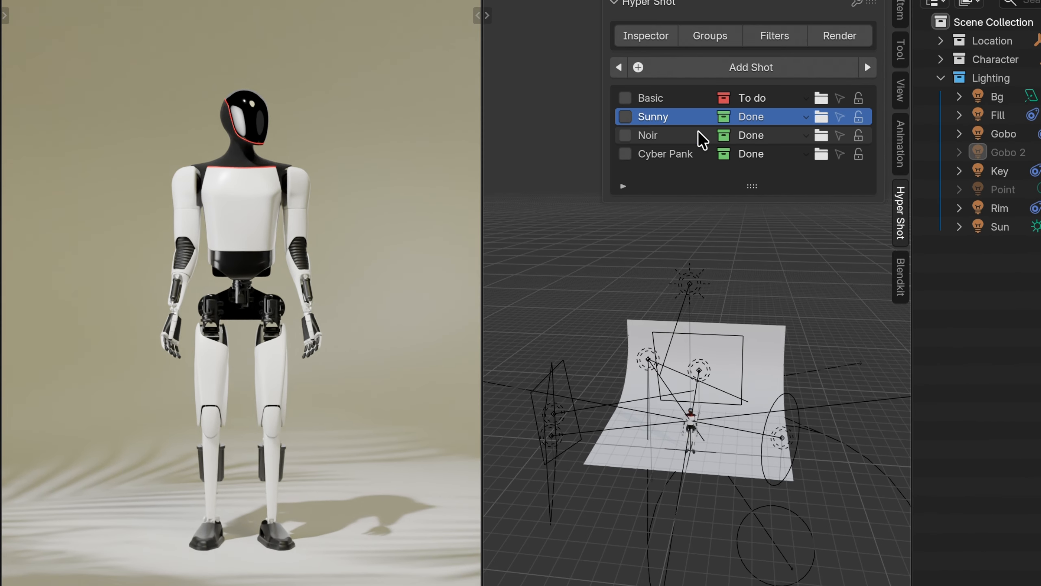
{"action": "left_click", "coordinate": [614, 151]}
{"action": "left_click", "coordinate": [698, 149]}
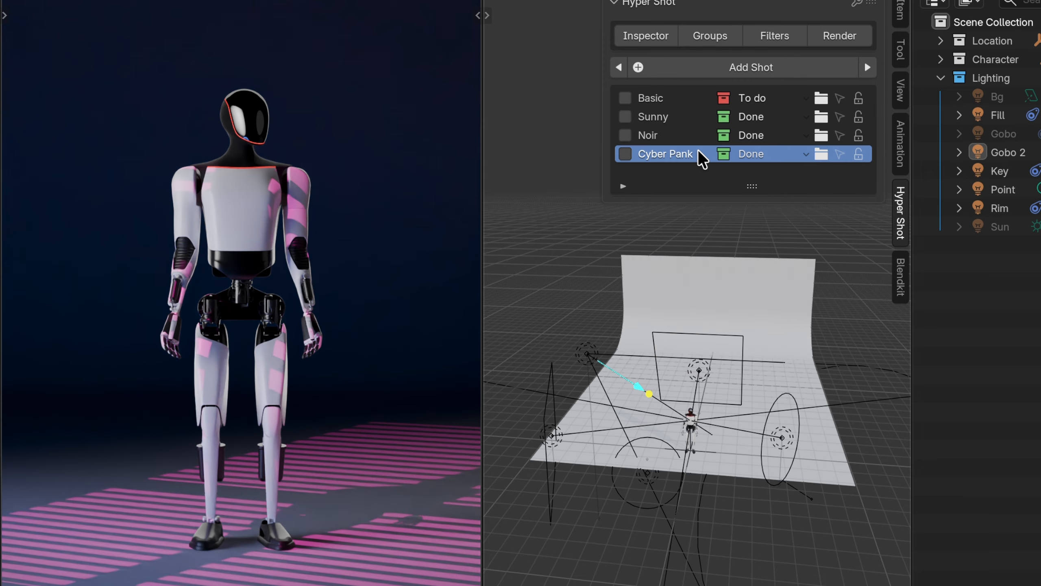
{"action": "left_click", "coordinate": [694, 97]}
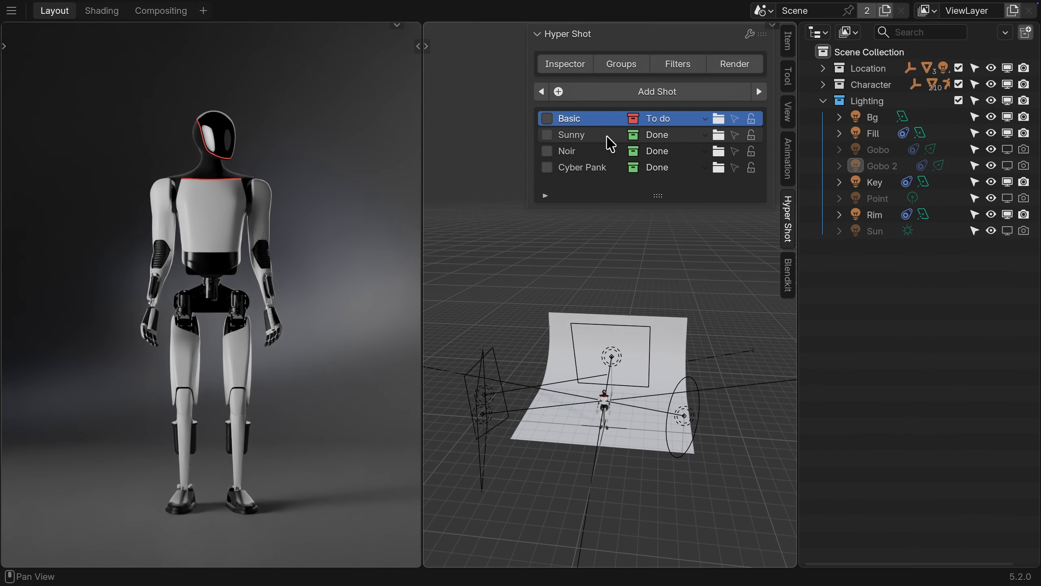
{"action": "left_click", "coordinate": [607, 136]}
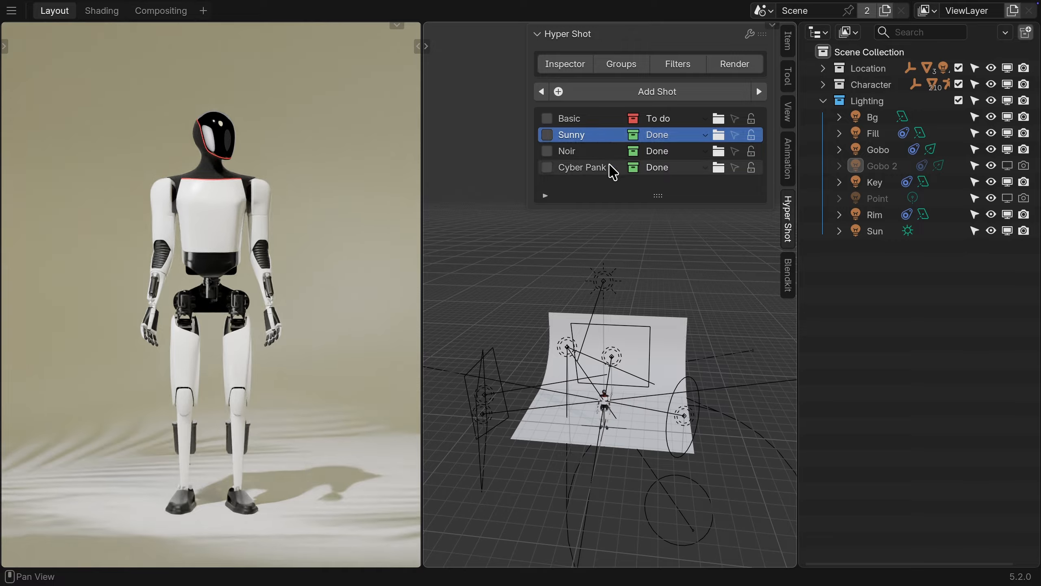
{"action": "left_click", "coordinate": [611, 169]}
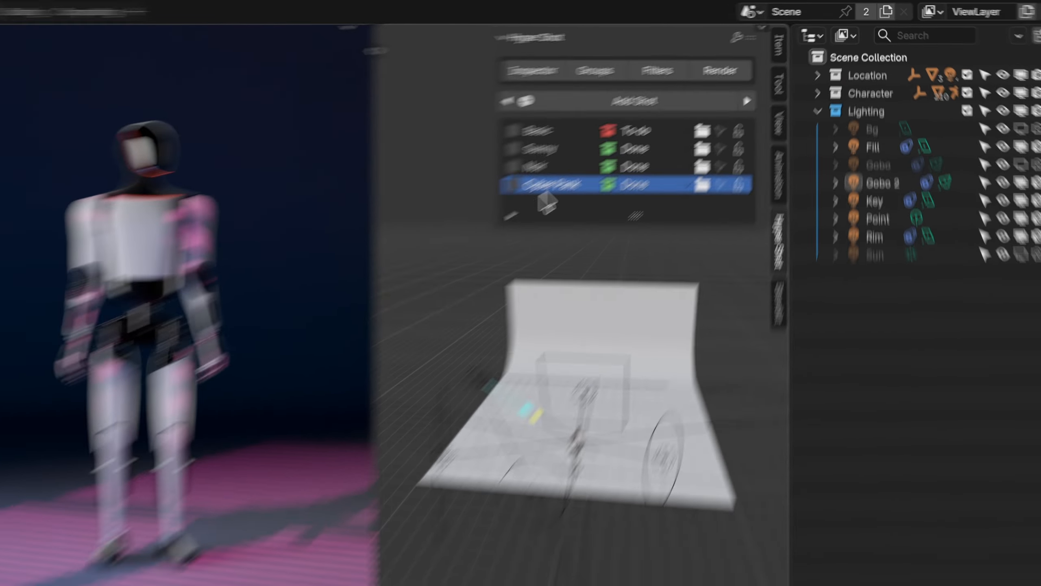
{"action": "left_click", "coordinate": [441, 228]}
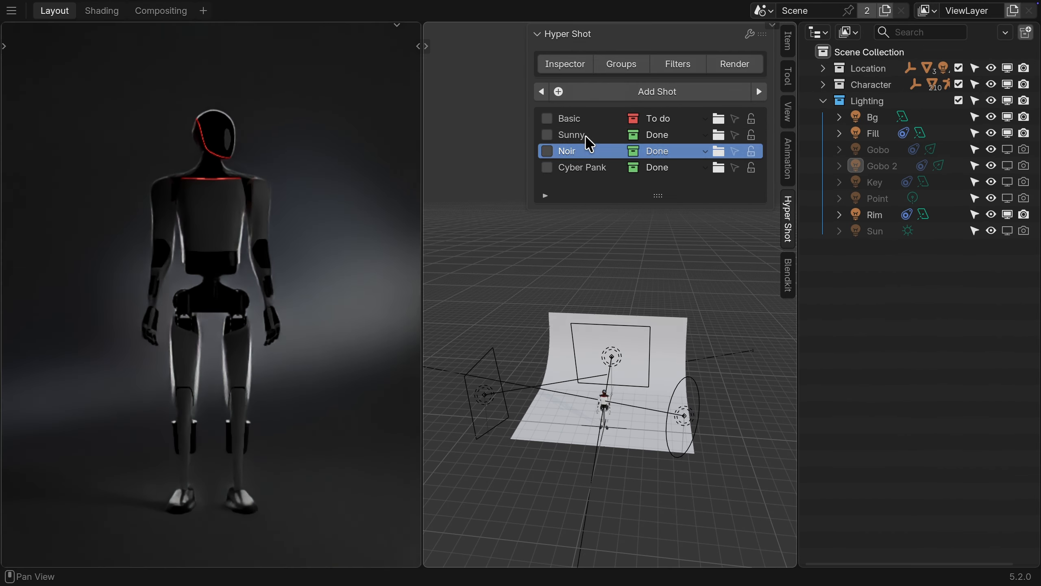
{"action": "left_click", "coordinate": [442, 199]}
{"action": "left_click", "coordinate": [591, 119]}
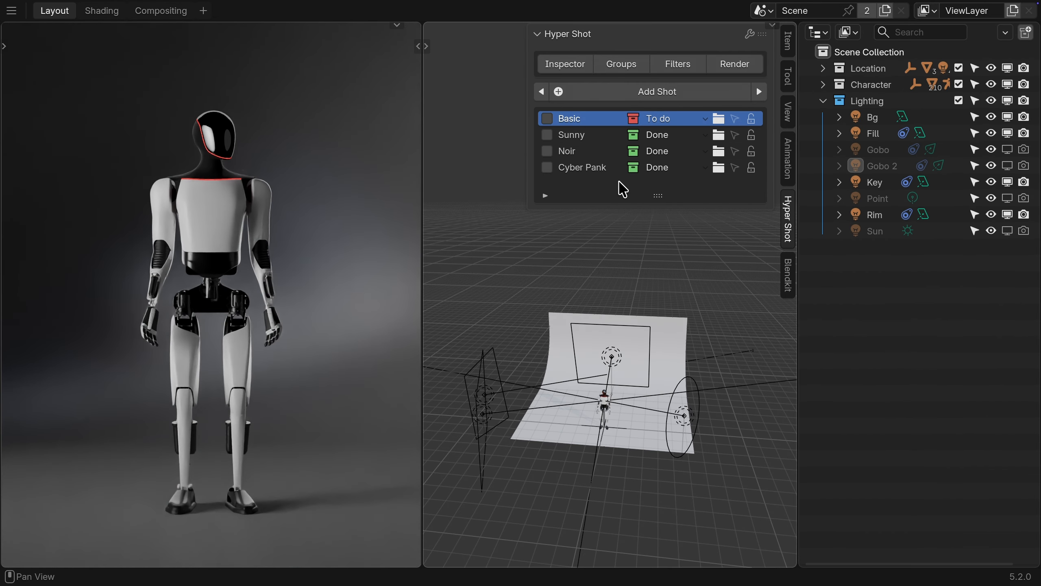
{"action": "left_click", "coordinate": [595, 169]}
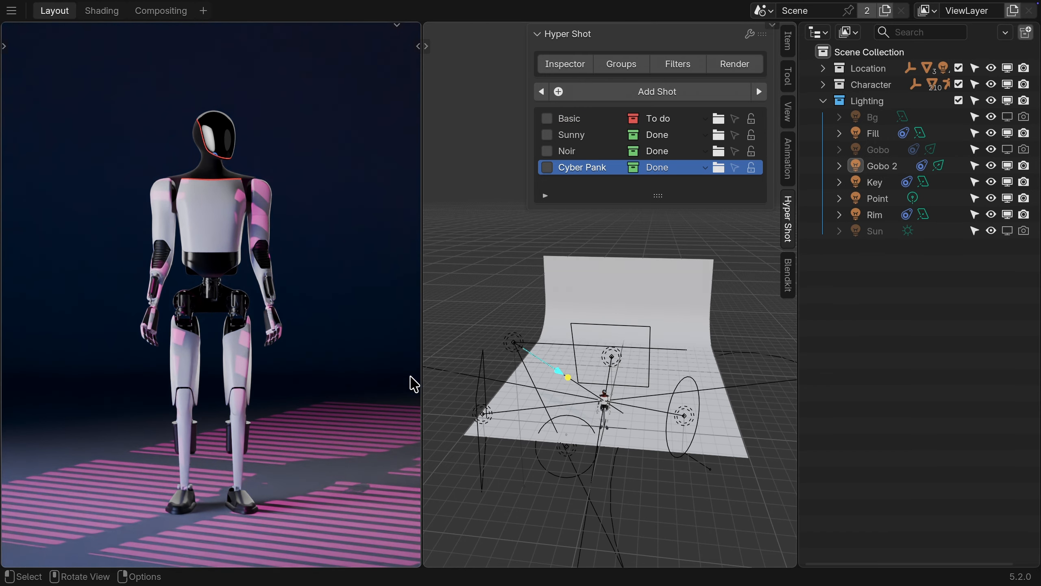
{"action": "middle_click_drag", "start_coordinate": [625, 440], "coordinate": [633, 397]}
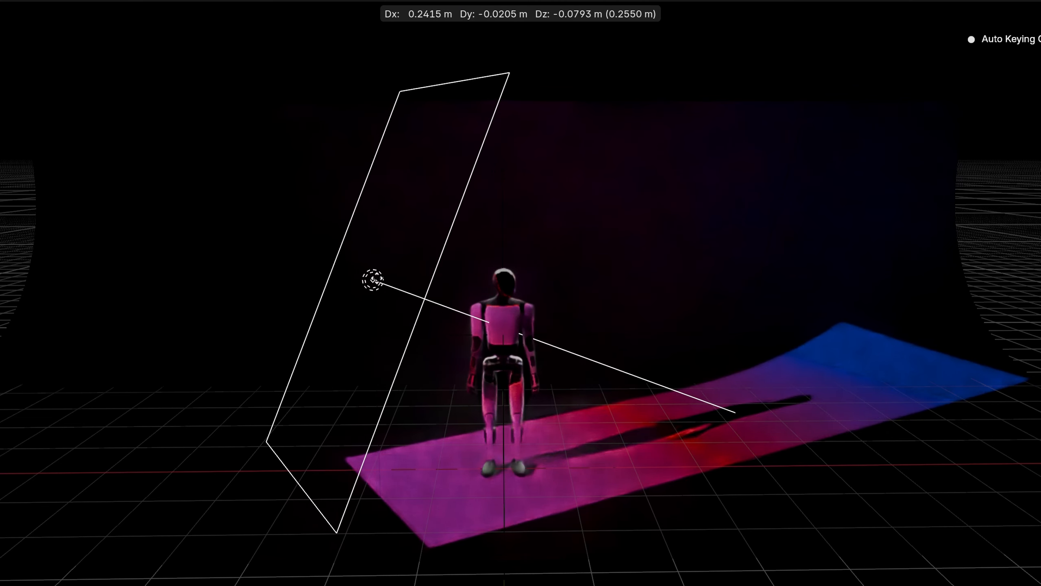
Step: Reposition the area light behind the robot and slide the blue Color Ramp stop toward the magenta end
{"action": "left_click_drag", "start_coordinate": [377, 279], "coordinate": [436, 291]}
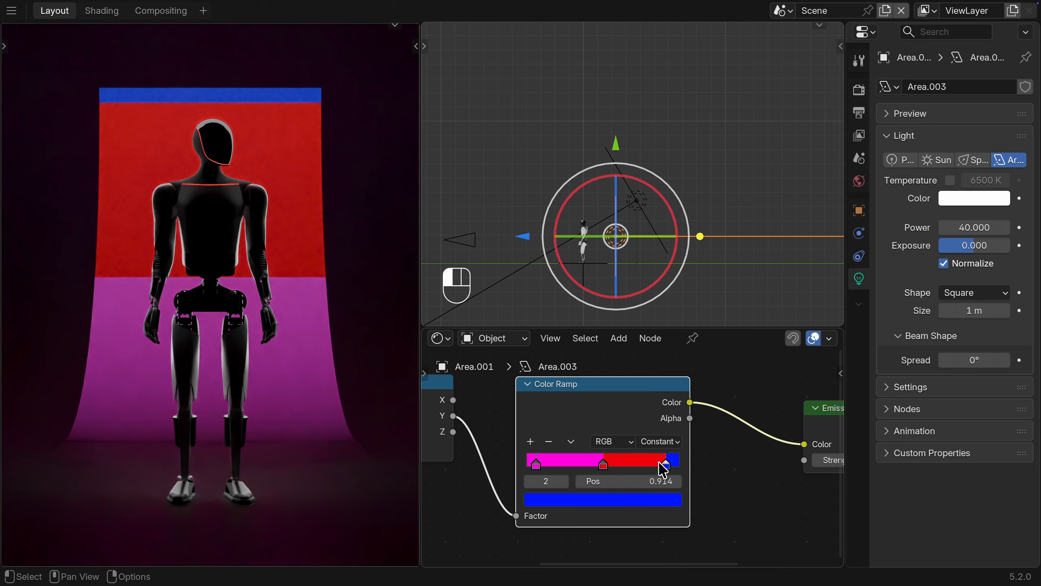
{"action": "left_click_drag", "start_coordinate": [660, 466], "coordinate": [581, 476]}
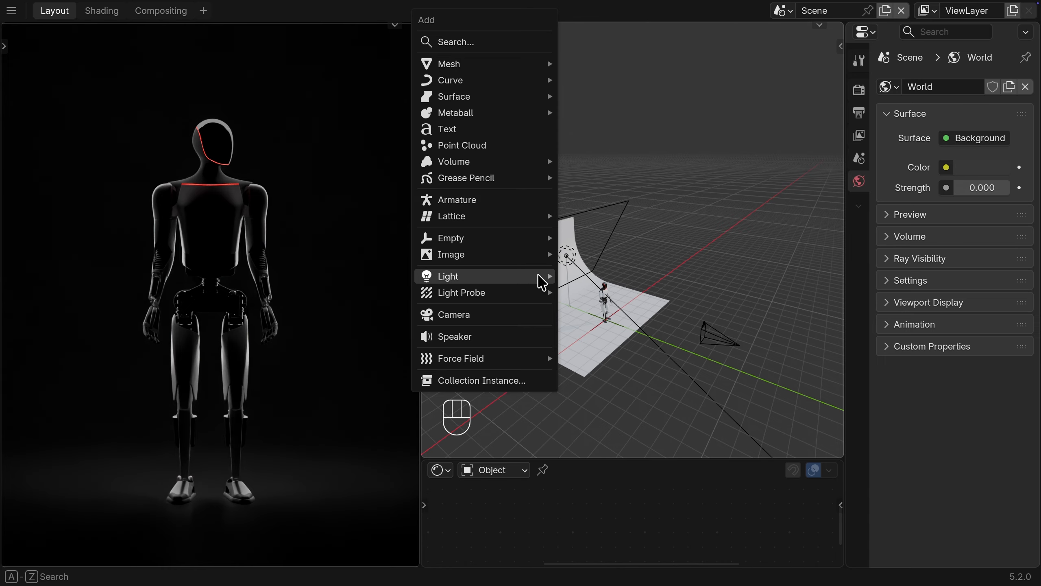
Step: Add an area light in front of the robot, rotate it 90° around X and raise it above the floor
{"action": "left_click", "coordinate": [618, 326]}
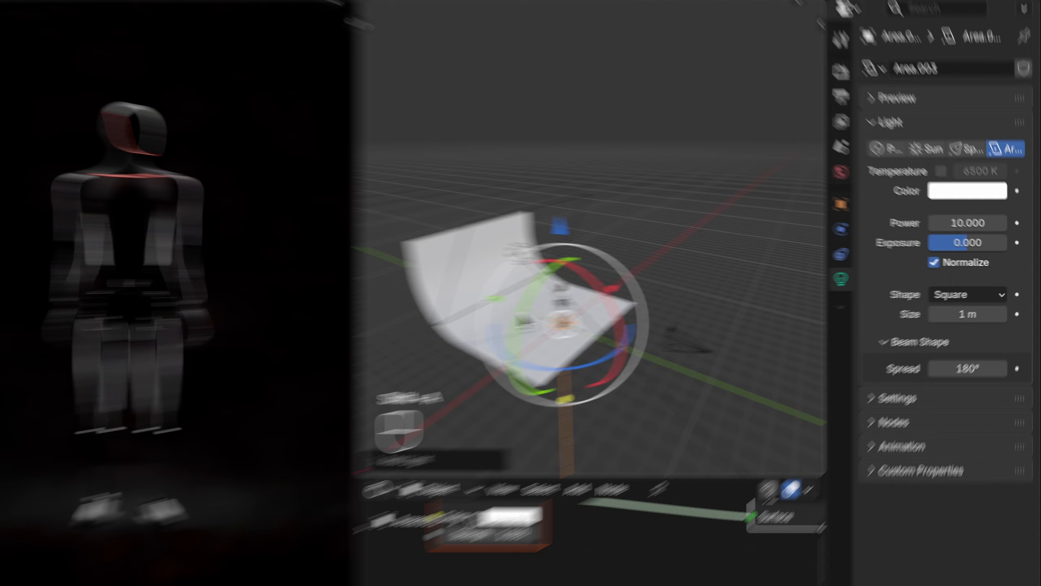
{"action": "left_click_drag", "start_coordinate": [497, 299], "coordinate": [575, 331]}
{"action": "type", "text": "rx90"}
{"action": "key", "text": "Return"}
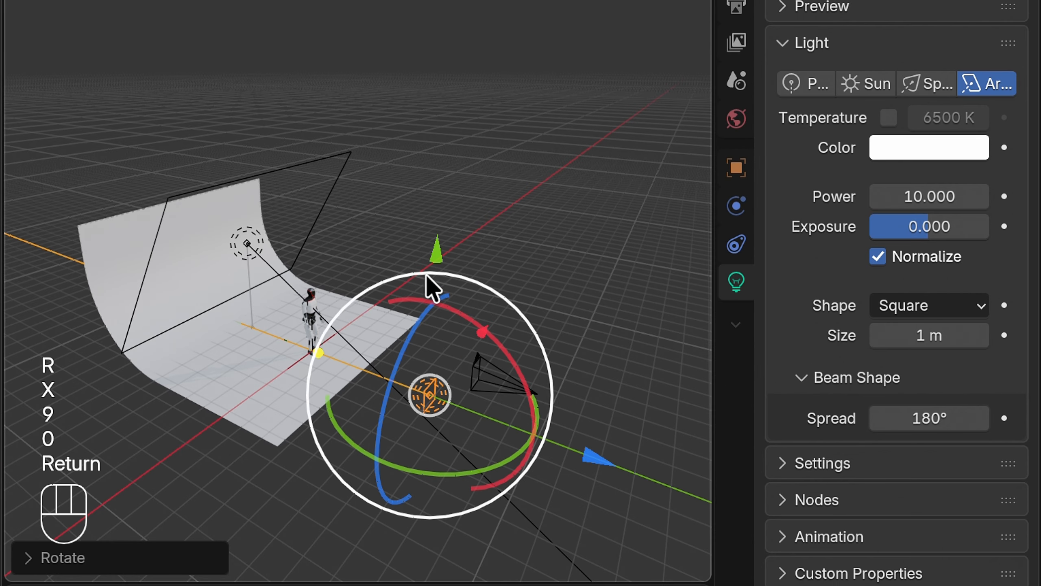
{"action": "left_click_drag", "start_coordinate": [436, 250], "coordinate": [444, 192]}
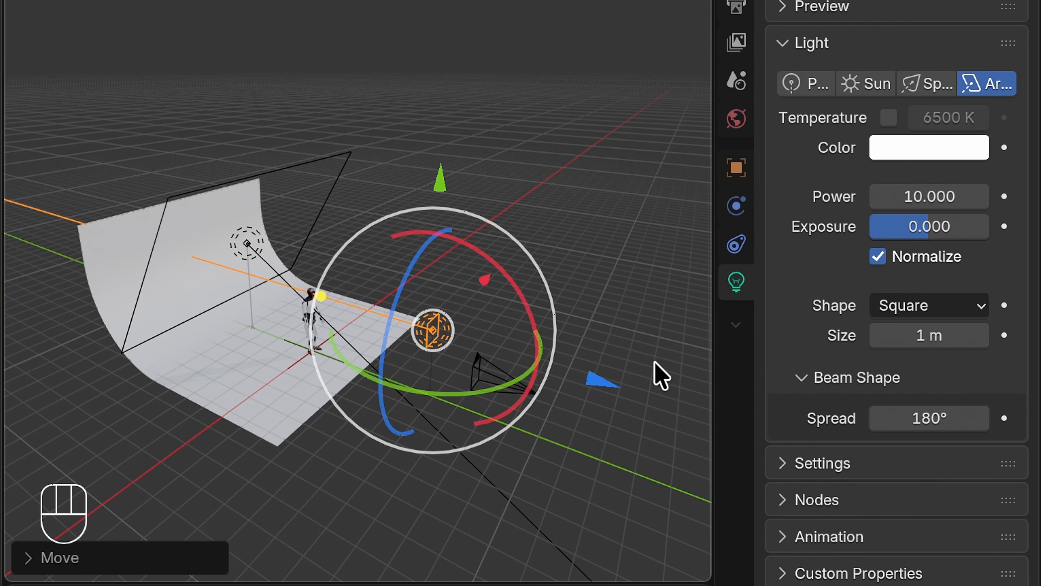
{"action": "key", "text": "super+z"}
Step: Set the new area light's beam spread to 0° and its power to 40
{"action": "left_click", "coordinate": [948, 414]}
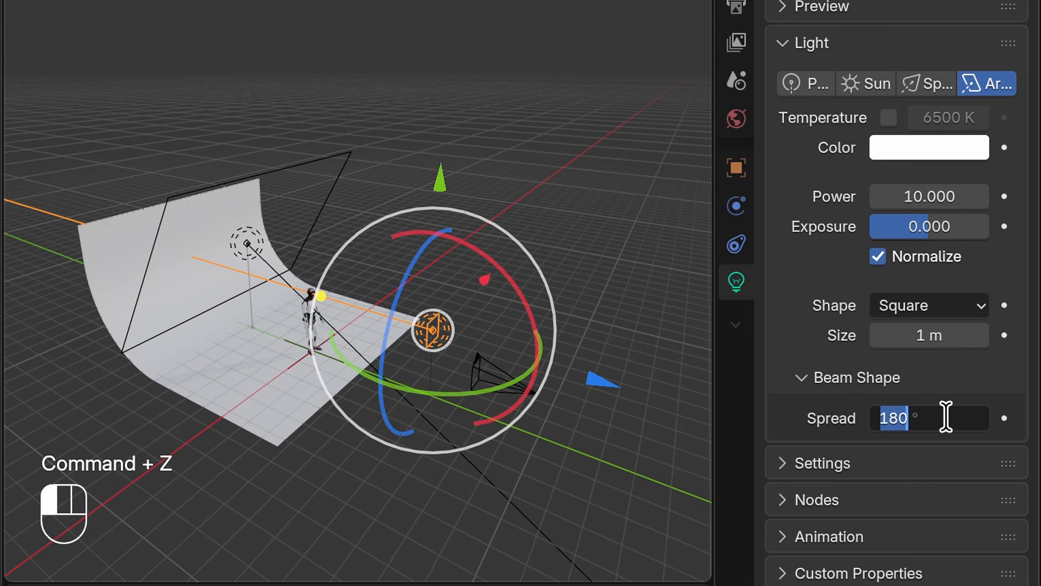
{"action": "type", "text": "0"}
{"action": "key", "text": "Return"}
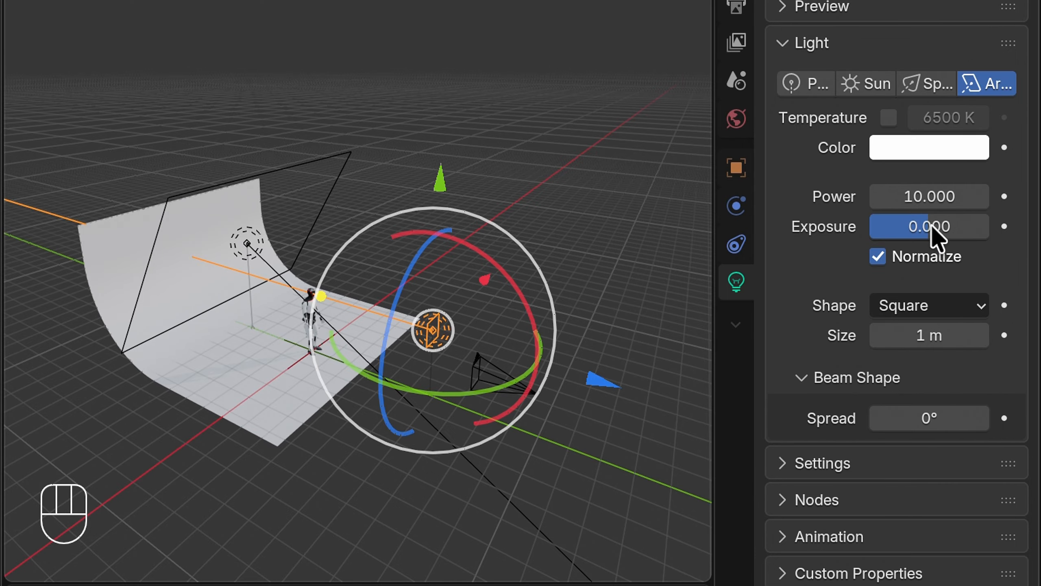
{"action": "left_click", "coordinate": [942, 197]}
{"action": "type", "text": "40"}
{"action": "key", "text": "Return"}
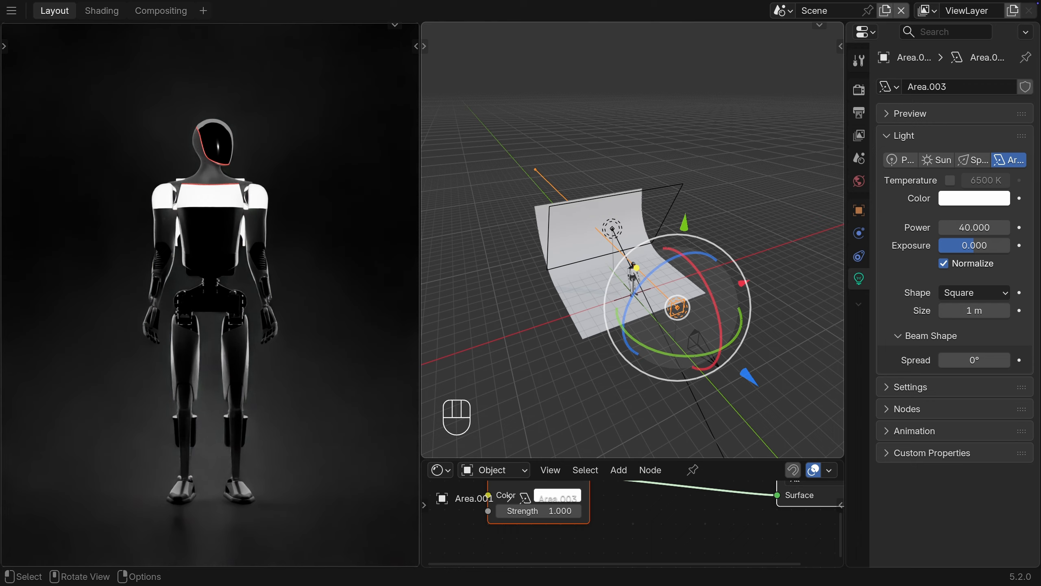
Step: Scale the area light along X and Y so its beam frames the whole robot, and adjust its height slightly
{"action": "key", "text": "s"}
{"action": "key", "text": "x"}
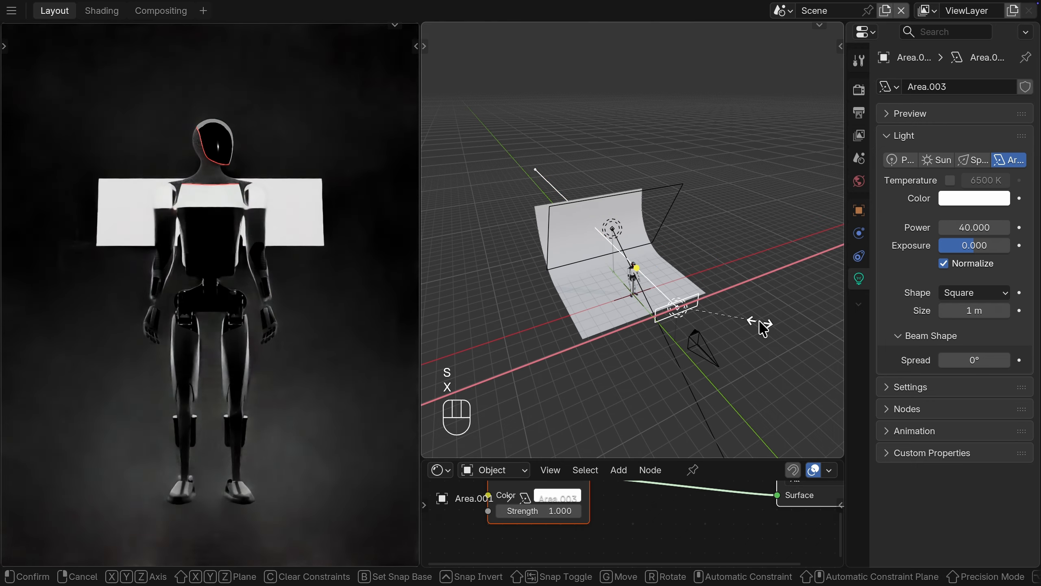
{"action": "key", "text": "s"}
{"action": "key", "text": "y"}
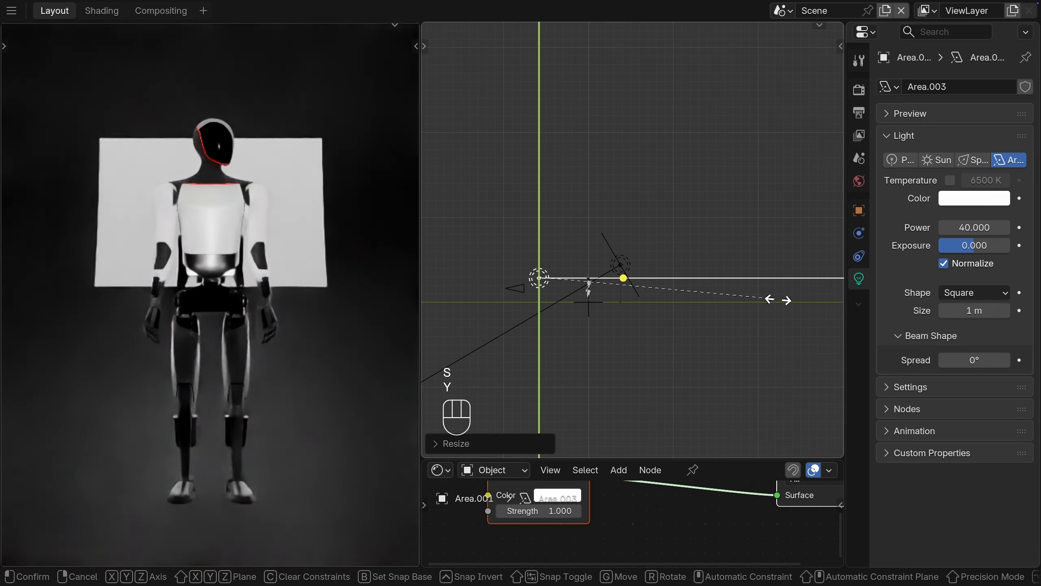
{"action": "left_click", "coordinate": [605, 298]}
{"action": "left_click_drag", "start_coordinate": [539, 185], "coordinate": [543, 193]}
Step: Enlarge the shader node editor and shift the light's output nodes aside to make room for more nodes
{"action": "left_click_drag", "start_coordinate": [634, 458], "coordinate": [641, 327]}
{"action": "left_click_drag", "start_coordinate": [843, 330], "coordinate": [883, 341]}
{"action": "scroll", "coordinate": [723, 428], "scroll_direction": "down", "scroll_amount": 6}
{"action": "middle_click_drag", "start_coordinate": [723, 429], "coordinate": [825, 421]}
{"action": "left_click_drag", "start_coordinate": [777, 414], "coordinate": [841, 413]}
{"action": "left_click", "coordinate": [840, 413]}
Step: Add Geometry, Separate XYZ and Color Ramp nodes in a row ahead of the light's Emission node
{"action": "key", "text": "shift+a"}
{"action": "type", "text": "geom"}
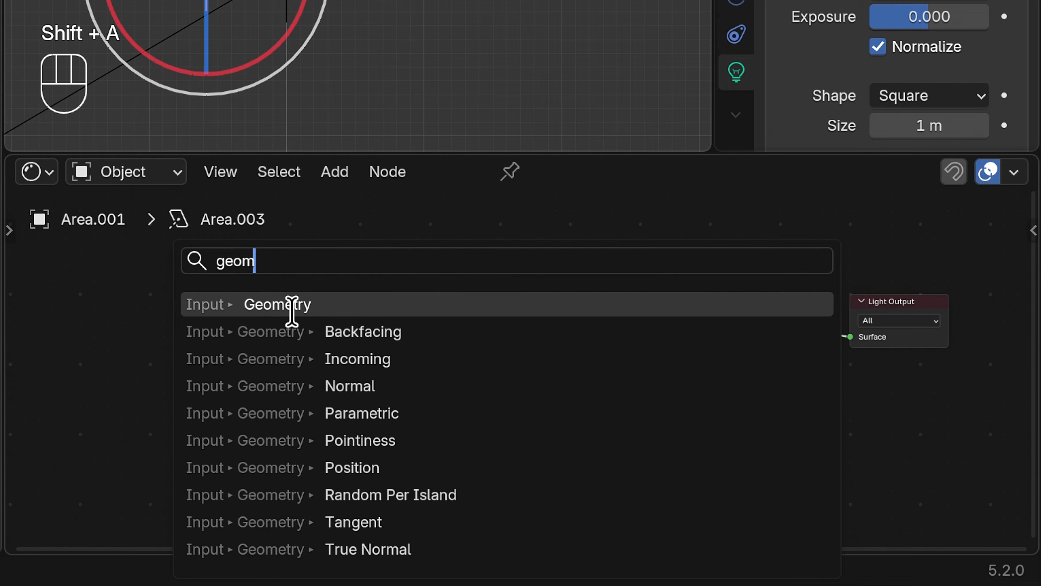
{"action": "left_click", "coordinate": [584, 418]}
{"action": "key", "text": "shift+a"}
{"action": "type", "text": "separ"}
{"action": "key", "text": "Return"}
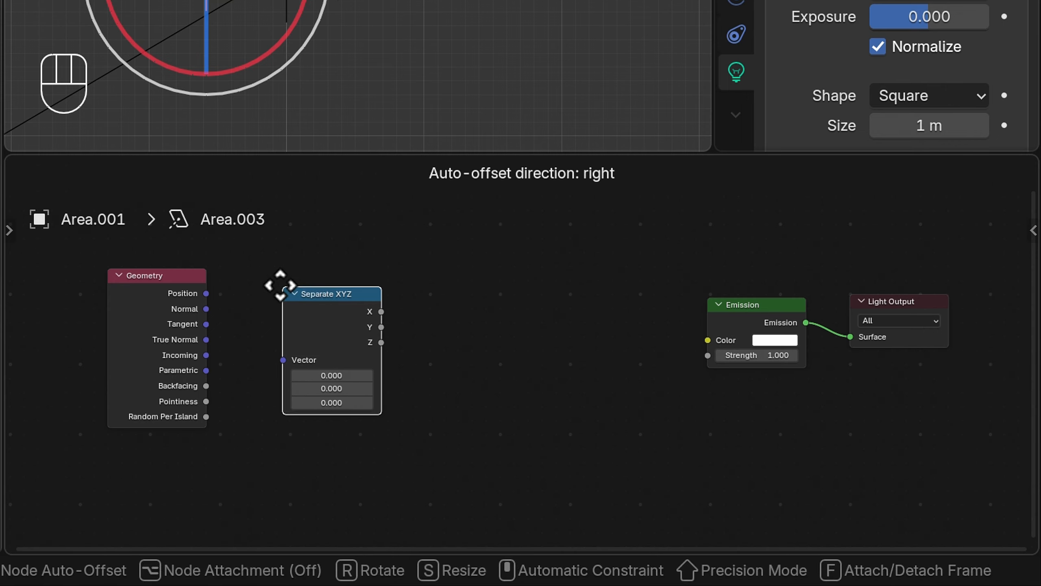
{"action": "left_click", "coordinate": [265, 271]}
{"action": "key", "text": "shift+a"}
{"action": "type", "text": "ramp"}
{"action": "left_click", "coordinate": [465, 302]}
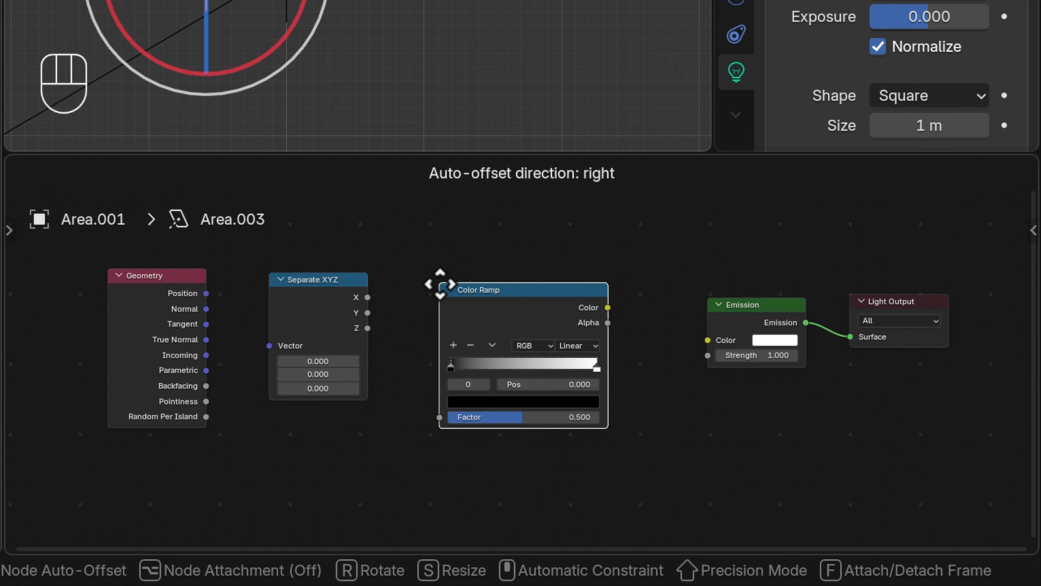
{"action": "left_click", "coordinate": [428, 274]}
Step: Link Geometry Parametric to Separate XYZ, its Y output to the Color Ramp Factor, and the ramp's Color to the Emission Color
{"action": "left_click_drag", "start_coordinate": [206, 370], "coordinate": [269, 345]}
{"action": "left_click_drag", "start_coordinate": [367, 312], "coordinate": [429, 409]}
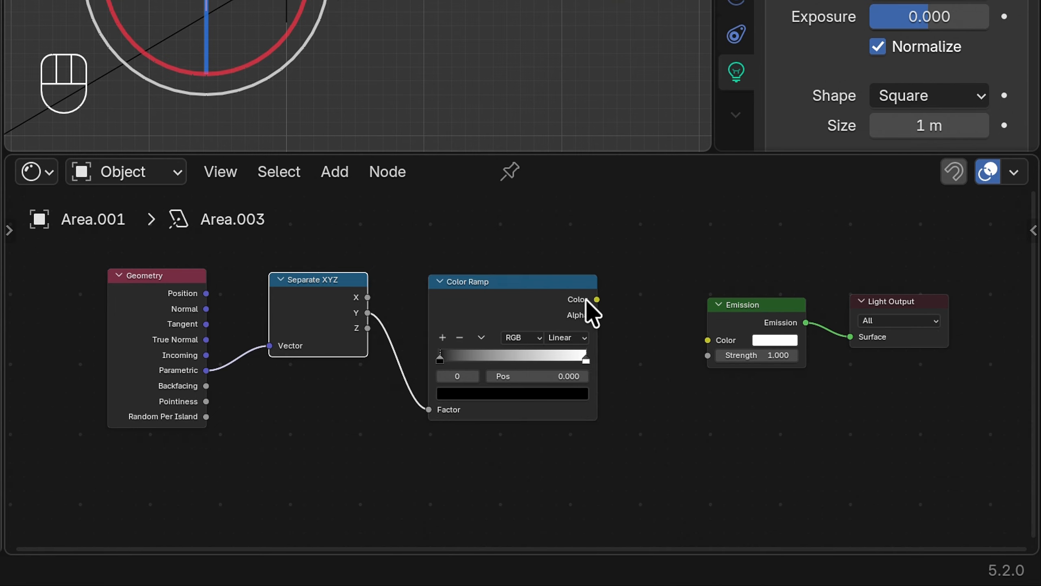
{"action": "left_click_drag", "start_coordinate": [597, 300], "coordinate": [708, 340]}
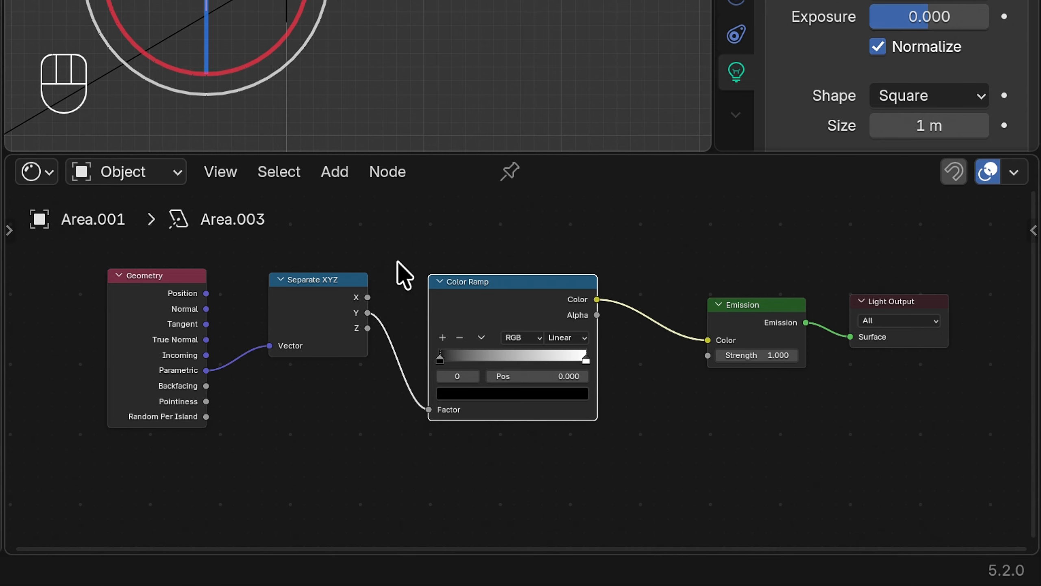
Step: Color the ramp's first stop magenta (#FF00E2) and its last stop blue (#0016FF)
{"action": "scroll", "coordinate": [522, 303], "scroll_direction": "up", "scroll_amount": 3}
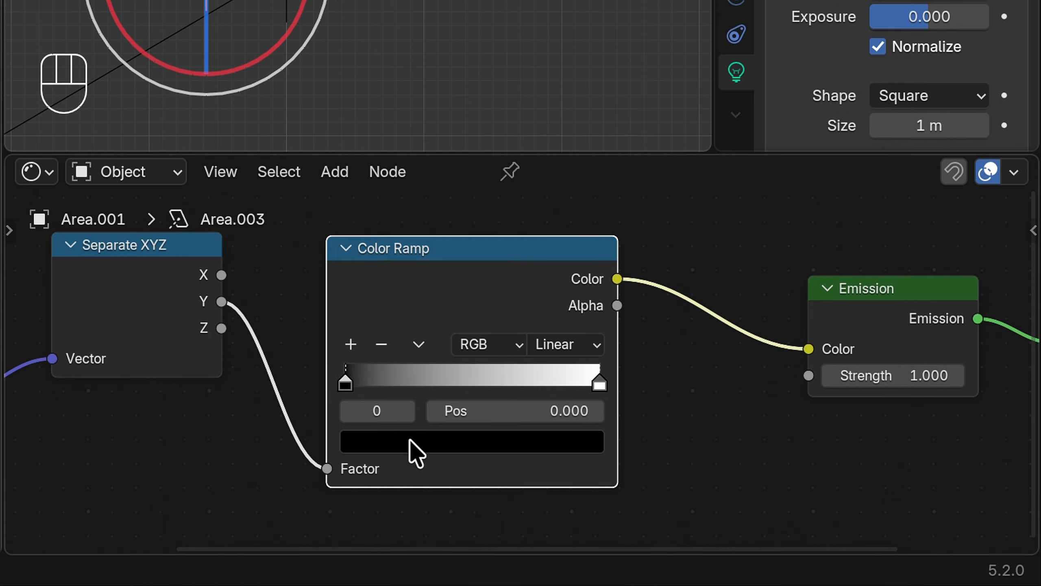
{"action": "left_click", "coordinate": [409, 440]}
{"action": "left_click", "coordinate": [524, 171]}
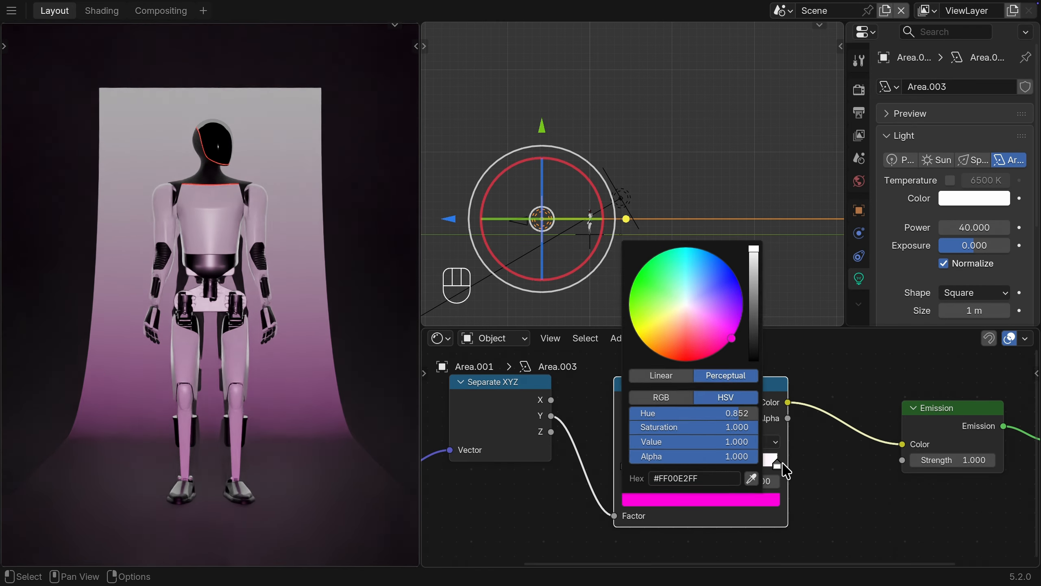
{"action": "left_click", "coordinate": [739, 445]}
{"action": "left_click", "coordinate": [739, 446]}
{"action": "left_click", "coordinate": [721, 487]}
{"action": "left_click_drag", "start_coordinate": [688, 233], "coordinate": [686, 223]}
{"action": "left_click", "coordinate": [733, 271]}
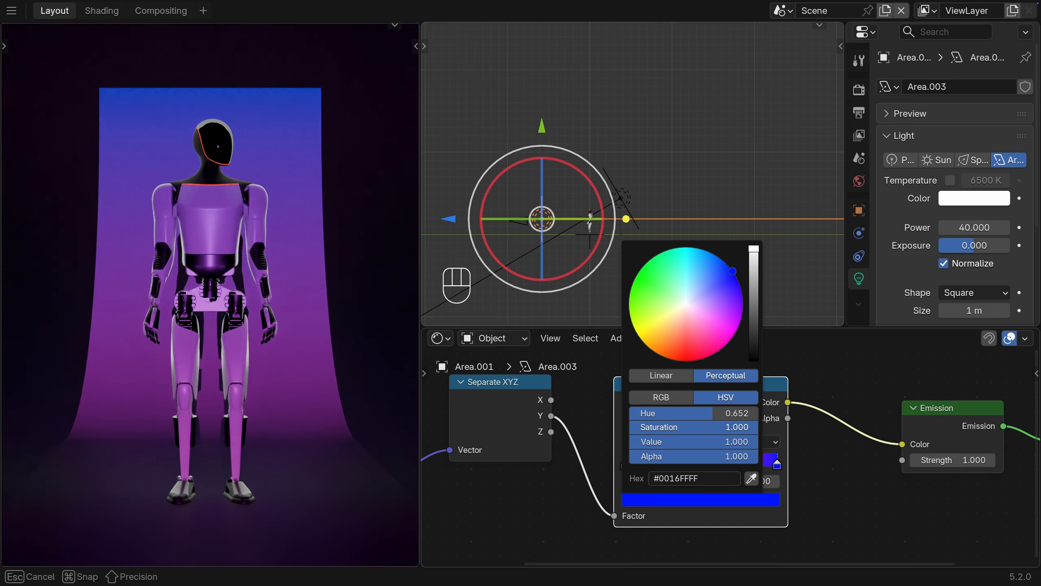
Step: Add a red (#F1010D) middle stop to the Color Ramp and place the magenta stop at position 0.059
{"action": "left_click", "coordinate": [632, 443]}
{"action": "left_click", "coordinate": [696, 499]}
{"action": "left_click_drag", "start_coordinate": [693, 354], "coordinate": [688, 361]}
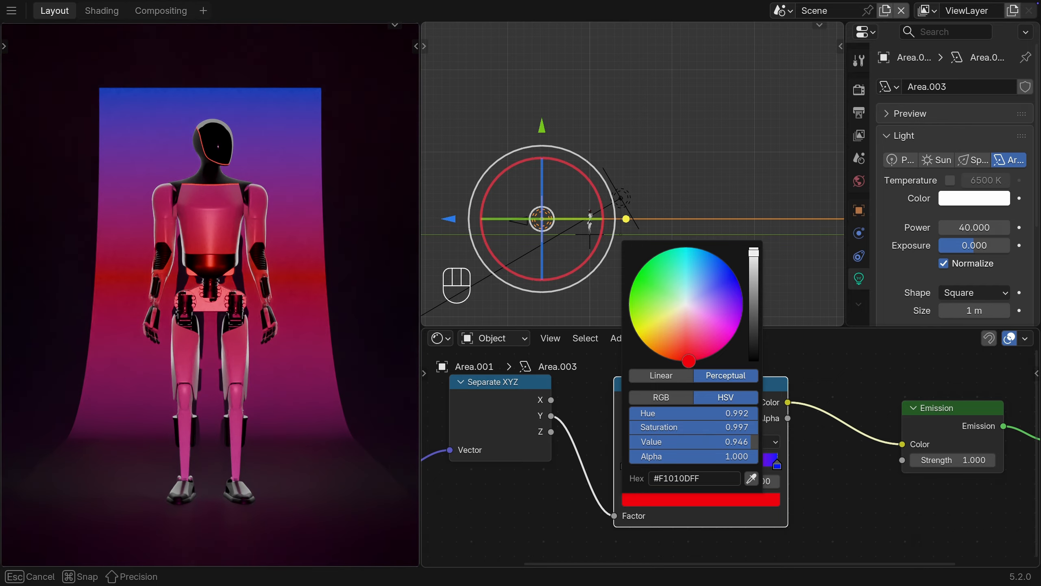
{"action": "left_click", "coordinate": [633, 464]}
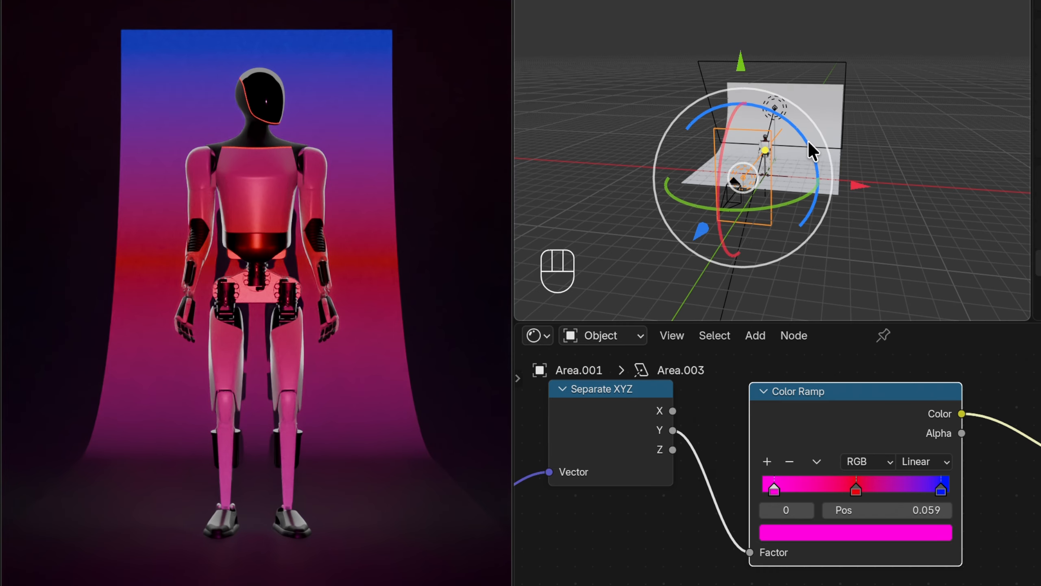
Step: Try rotating and scaling the gradient light, and undo the change
{"action": "left_click_drag", "start_coordinate": [810, 145], "coordinate": [778, 232]}
{"action": "key", "text": "s"}
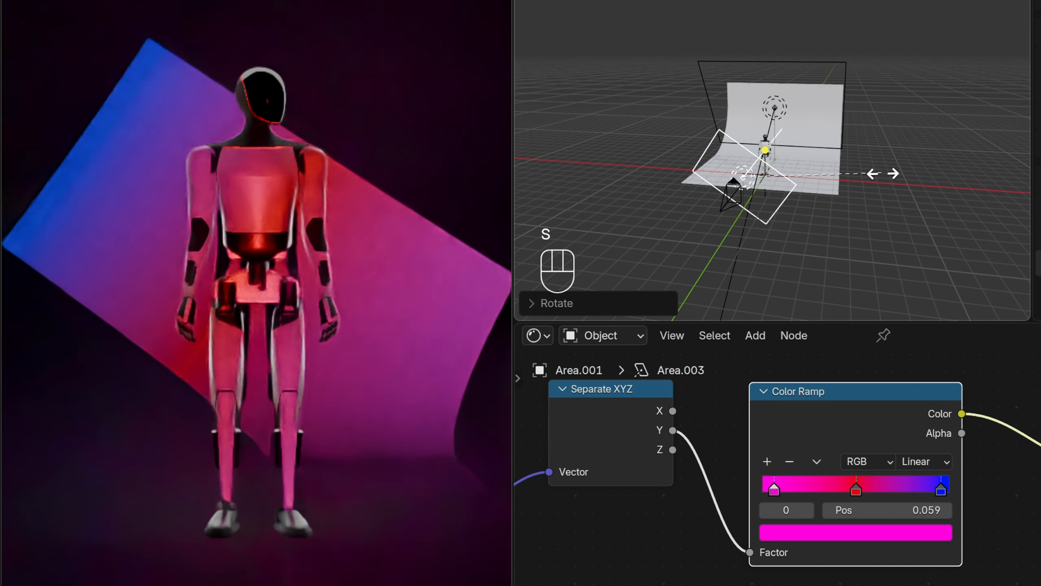
{"action": "key", "text": "super+z"}
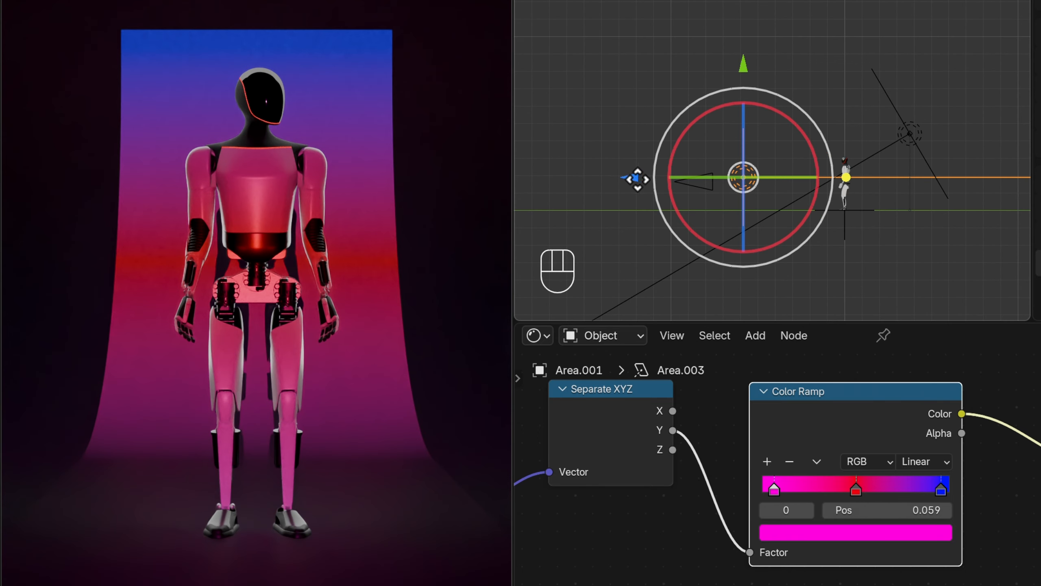
Step: Move the gradient light along its local Z axis to behind the robot, keeping its spread at 0°
{"action": "left_click_drag", "start_coordinate": [637, 179], "coordinate": [778, 186]}
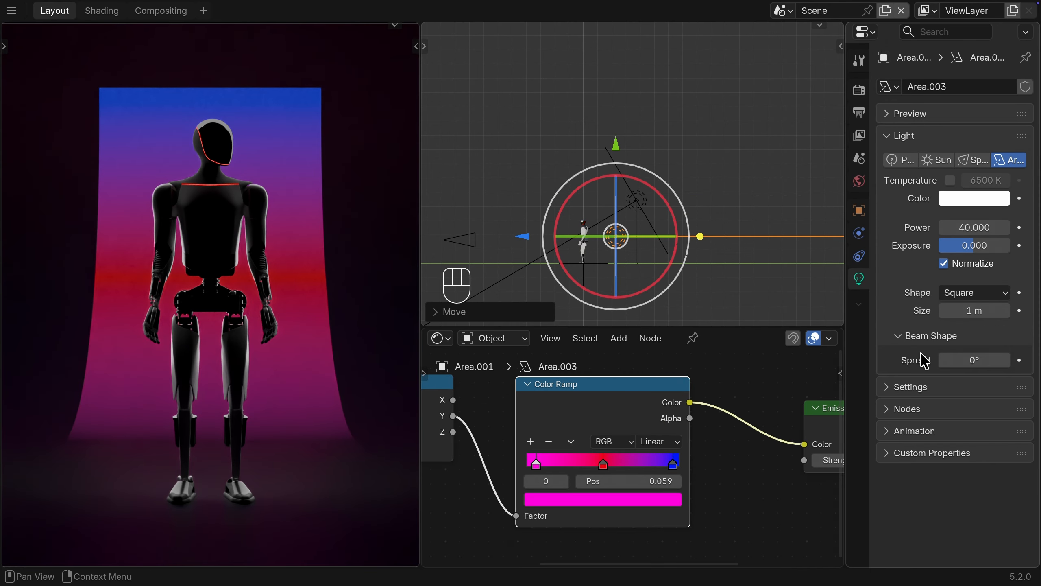
{"action": "left_click_drag", "start_coordinate": [954, 360], "coordinate": [910, 370]}
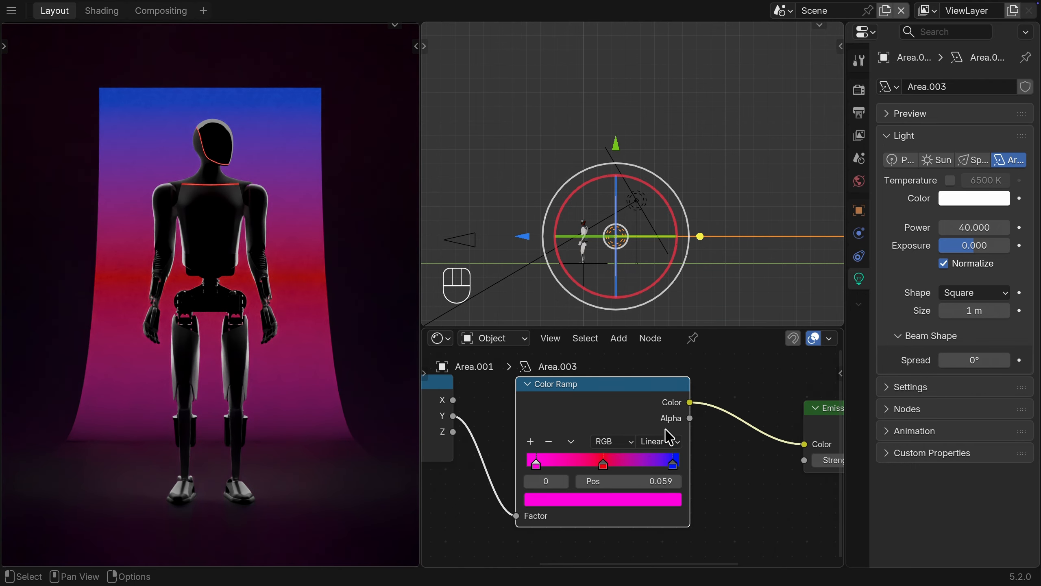
Step: Switch the Color Ramp interpolation to Constant and slide the blue stop toward the magenta end
{"action": "left_click", "coordinate": [661, 443]}
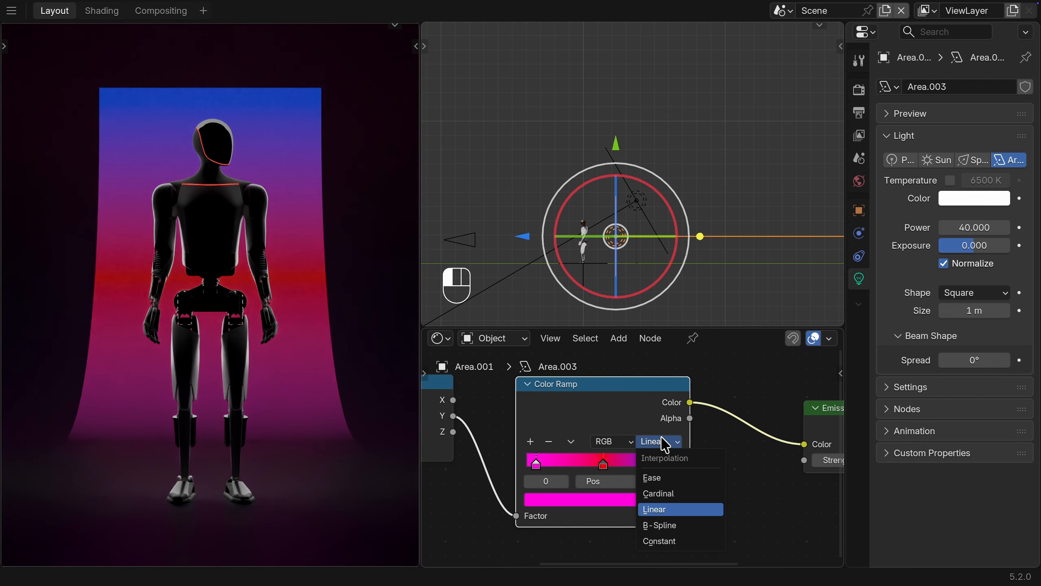
{"action": "left_click", "coordinate": [691, 539]}
{"action": "left_click", "coordinate": [665, 466]}
{"action": "left_click_drag", "start_coordinate": [664, 468], "coordinate": [585, 472]}
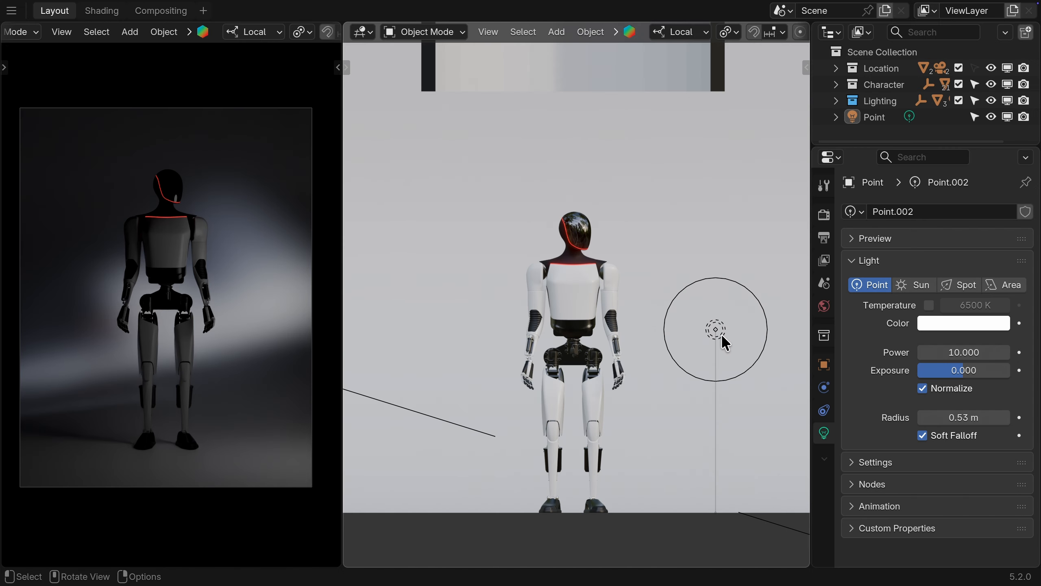
Step: Lower the curved LED panel along its local Z axis until it sits behind the robot's upper body
{"action": "left_click", "coordinate": [721, 333]}
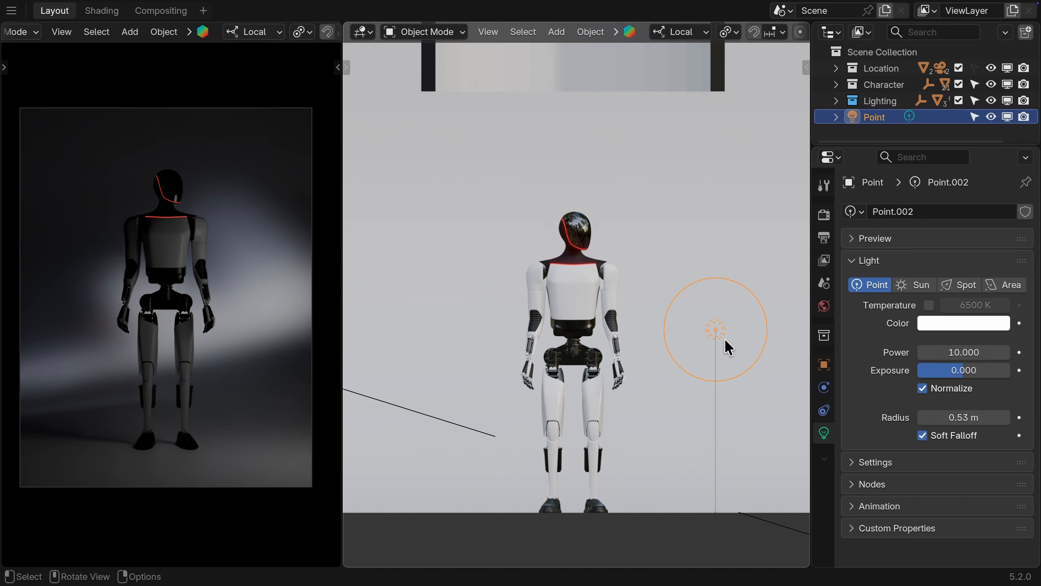
{"action": "key", "text": "g"}
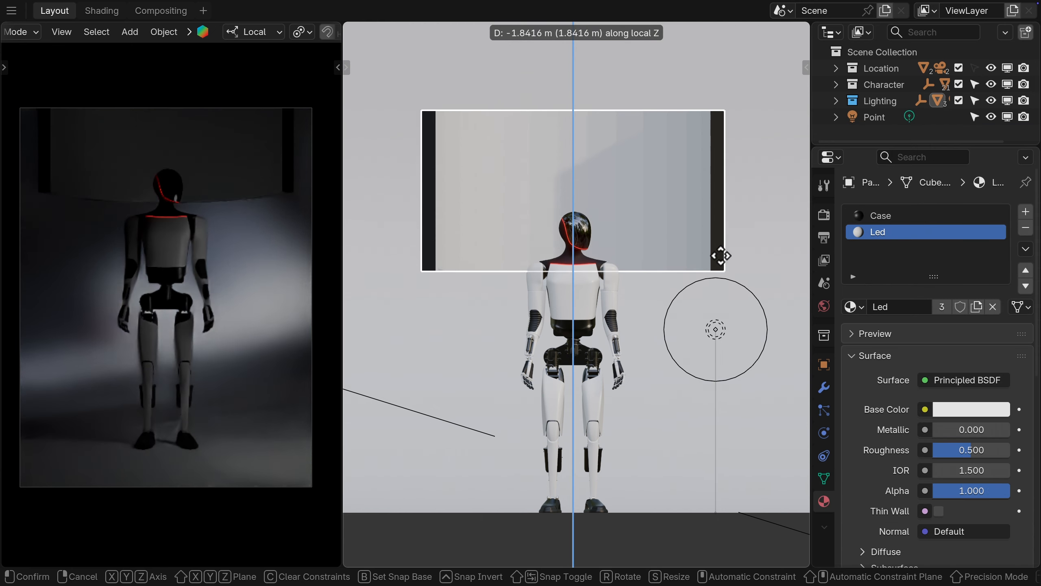
{"action": "left_click", "coordinate": [716, 336]}
Step: Set the emission strength of the panel's Led material to 3 and inspect the glowing panel around the robot
{"action": "scroll", "coordinate": [924, 408], "scroll_direction": "down", "scroll_amount": 8}
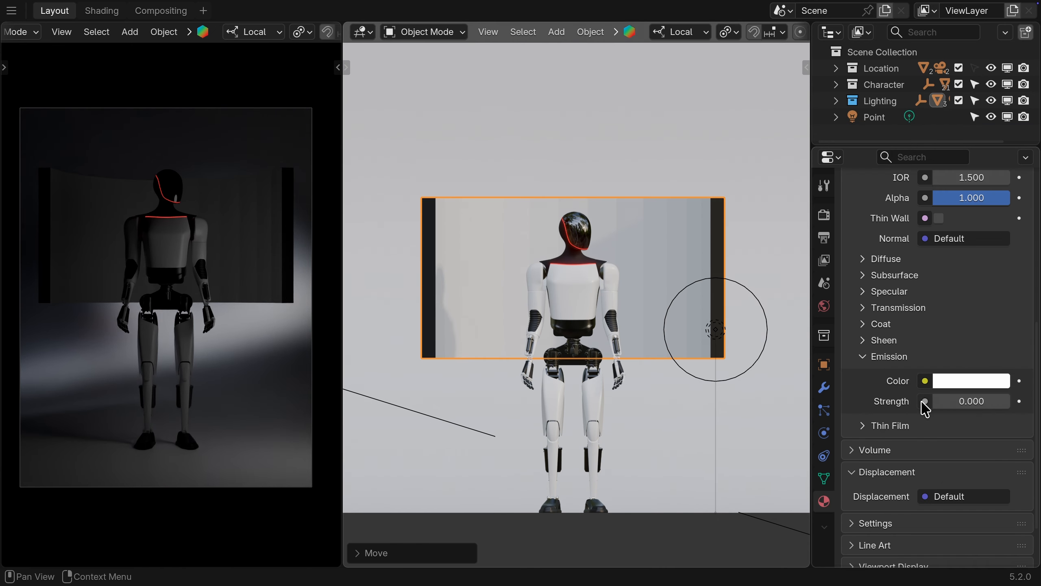
{"action": "left_click", "coordinate": [991, 404]}
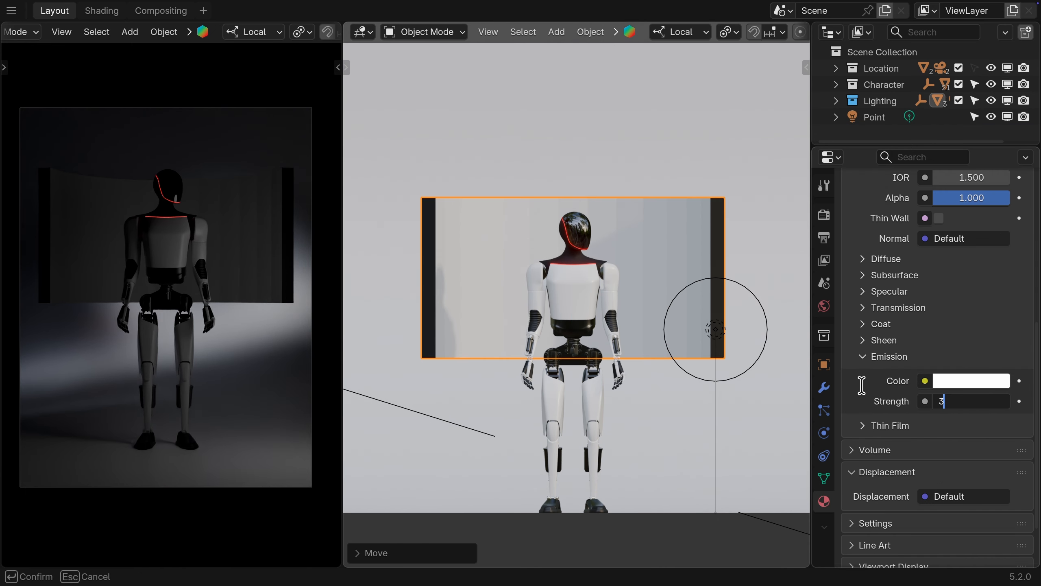
{"action": "type", "text": "3"}
{"action": "key", "text": "Return"}
{"action": "scroll", "coordinate": [569, 313], "scroll_direction": "up", "scroll_amount": 3}
{"action": "middle_click_drag", "start_coordinate": [570, 313], "coordinate": [652, 337]}
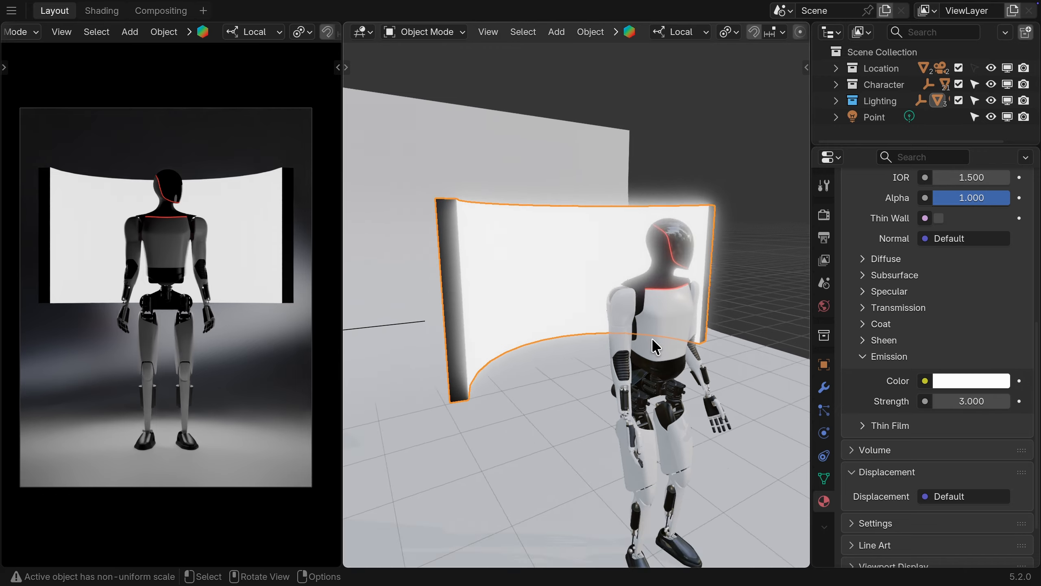
{"action": "scroll", "coordinate": [651, 337], "scroll_direction": "down", "scroll_amount": 3}
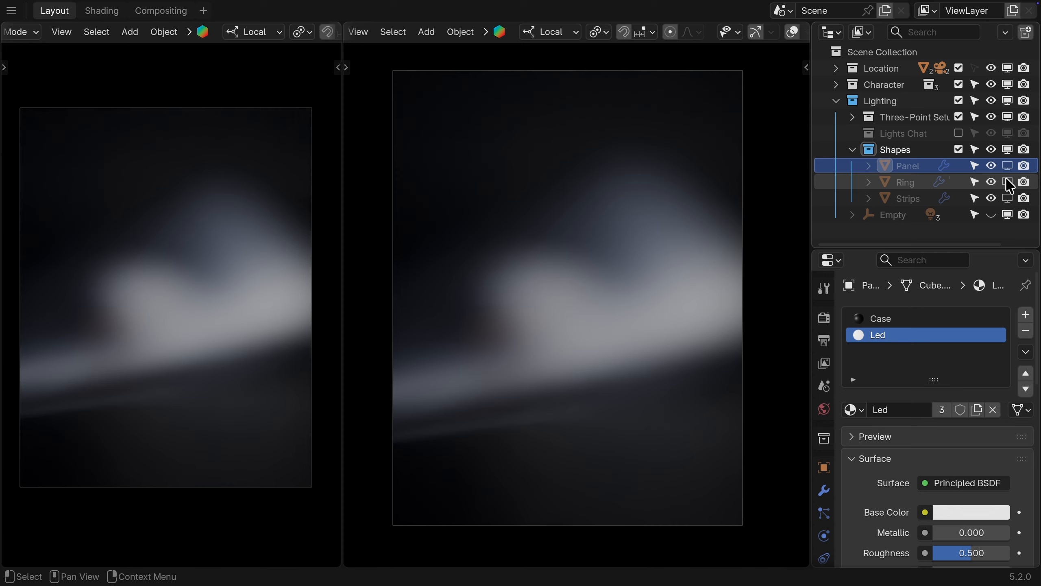
Step: Show and hide the Ring and the Strips in the viewports one after the other to compare the light shapes
{"action": "left_click", "coordinate": [1006, 181]}
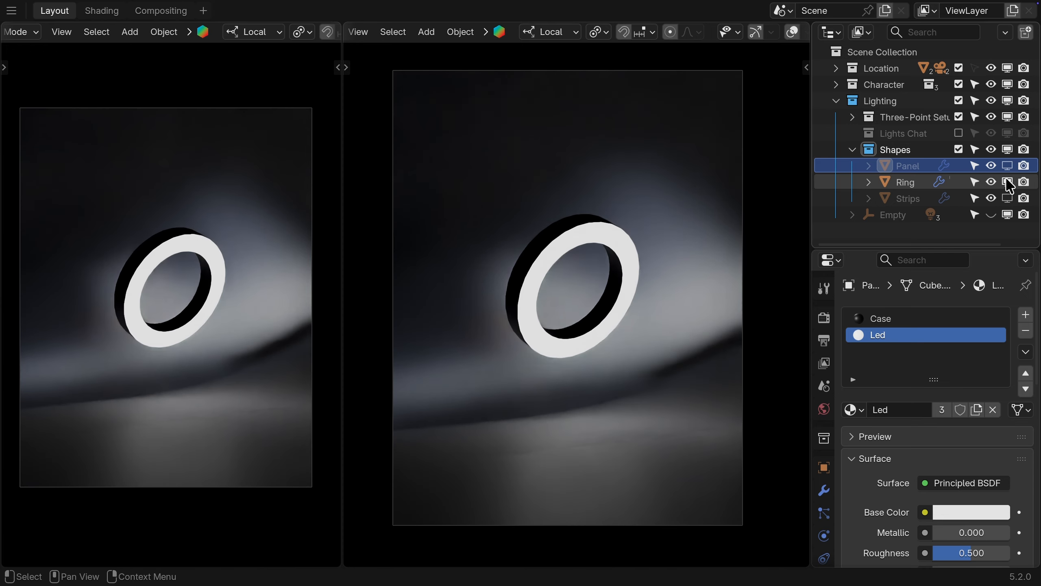
{"action": "left_click", "coordinate": [1007, 182]}
{"action": "left_click", "coordinate": [1007, 197]}
{"action": "left_click", "coordinate": [1006, 197]}
Step: Show the Panel in the viewports and vary the bend angle of its SimpleDeform modifier
{"action": "left_click", "coordinate": [1006, 165]}
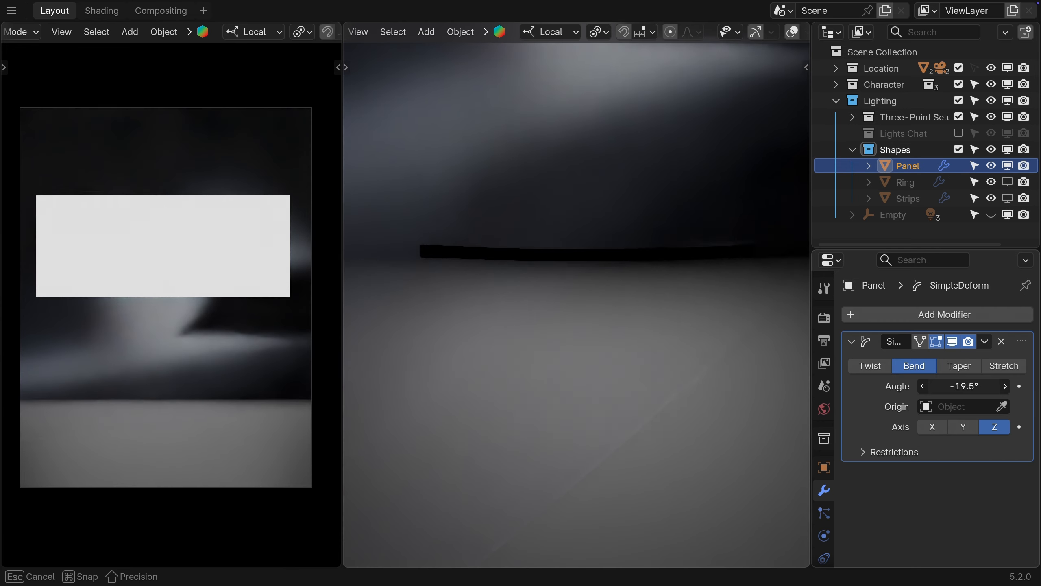
{"action": "mouse_move", "coordinate": [964, 385]}
{"action": "left_mouse_down"}
{"action": "mouse_move", "coordinate": [891, 386]}
{"action": "mouse_move", "coordinate": [958, 393]}
{"action": "left_mouse_up"}
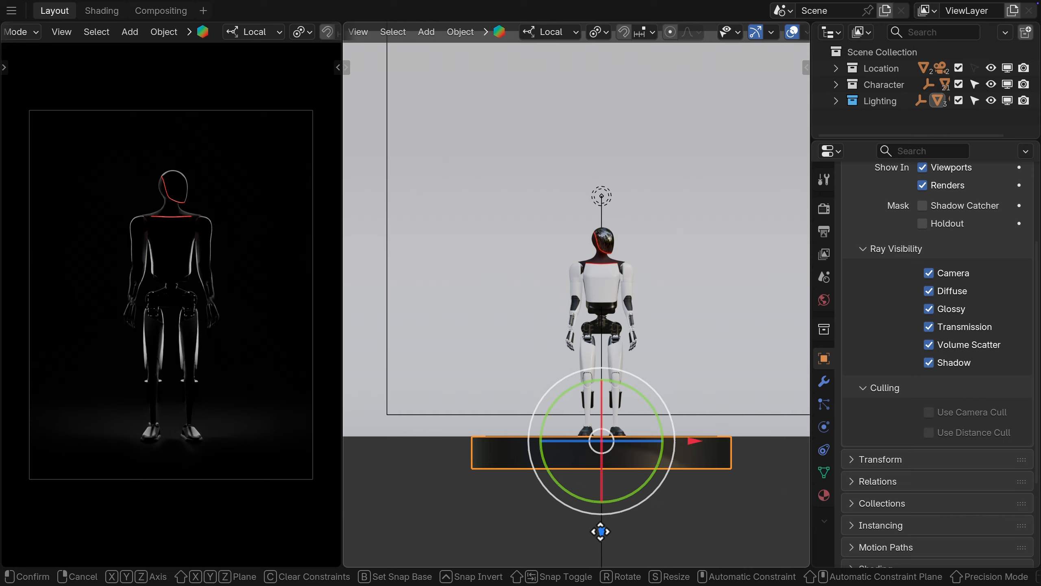
Step: Raise the ring light from the floor to above the robot's head and disable its Camera ray visibility
{"action": "left_click_drag", "start_coordinate": [600, 531], "coordinate": [604, 274]}
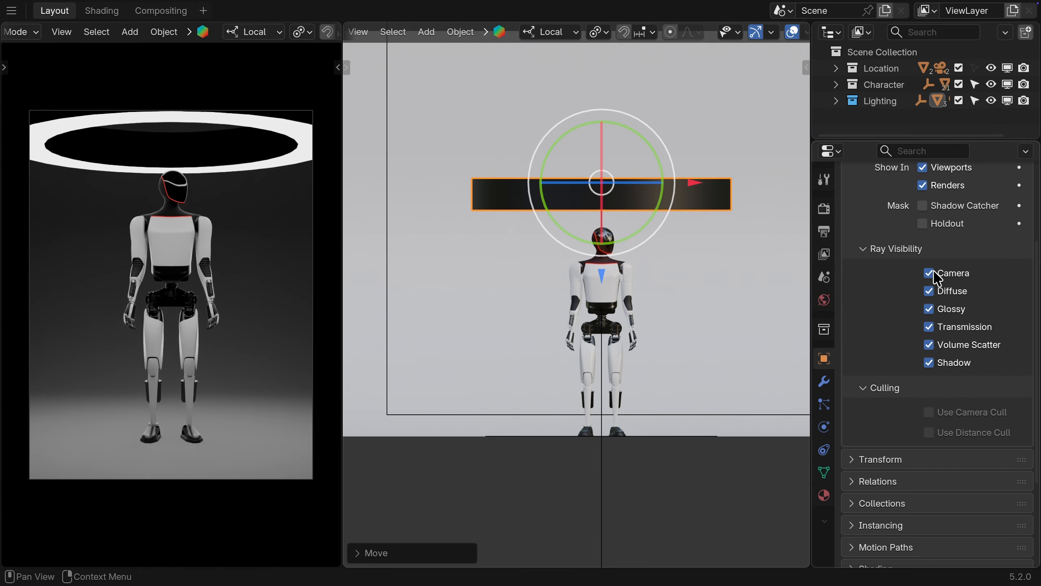
{"action": "left_click", "coordinate": [930, 273]}
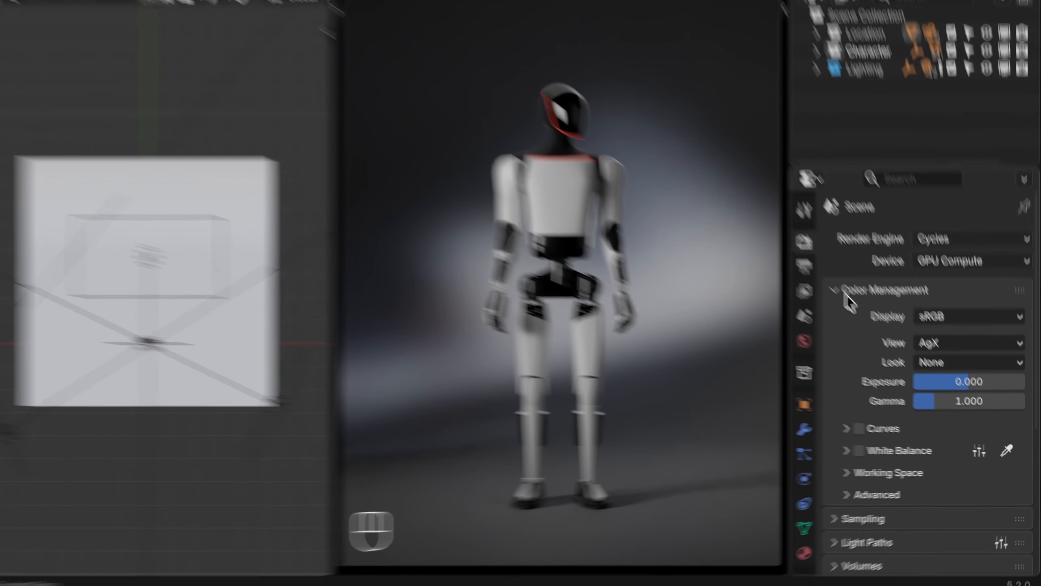
Step: Set the Color Management look to Very Low Contrast
{"action": "left_click", "coordinate": [854, 304]}
{"action": "left_click", "coordinate": [854, 304]}
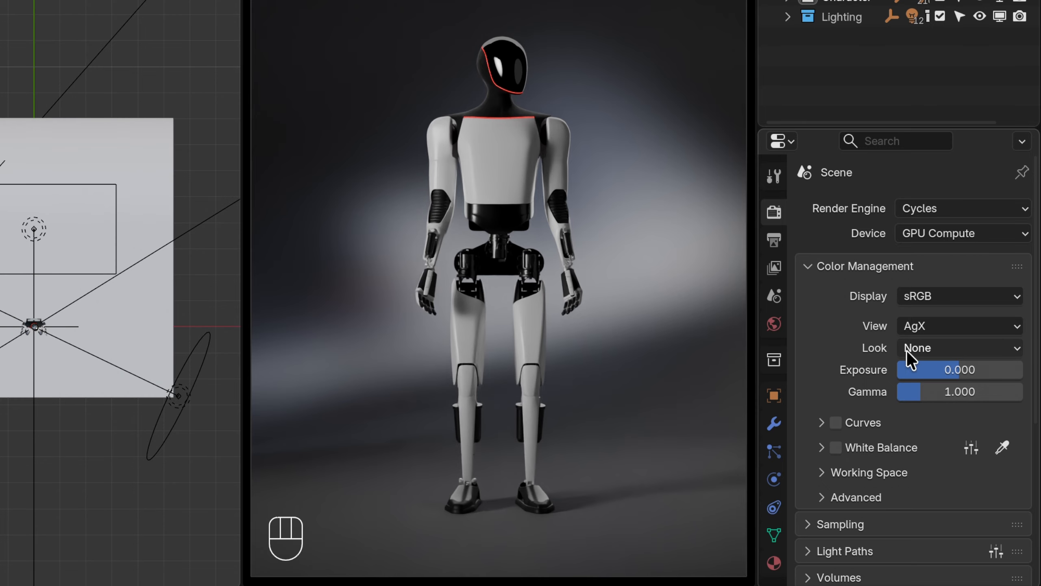
{"action": "left_click", "coordinate": [964, 348]}
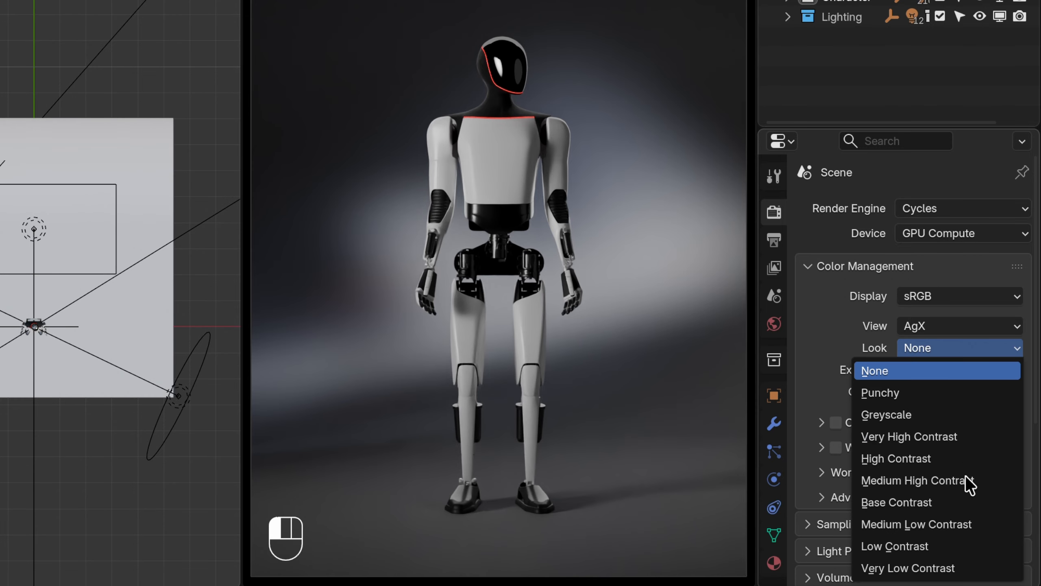
{"action": "left_click", "coordinate": [963, 565]}
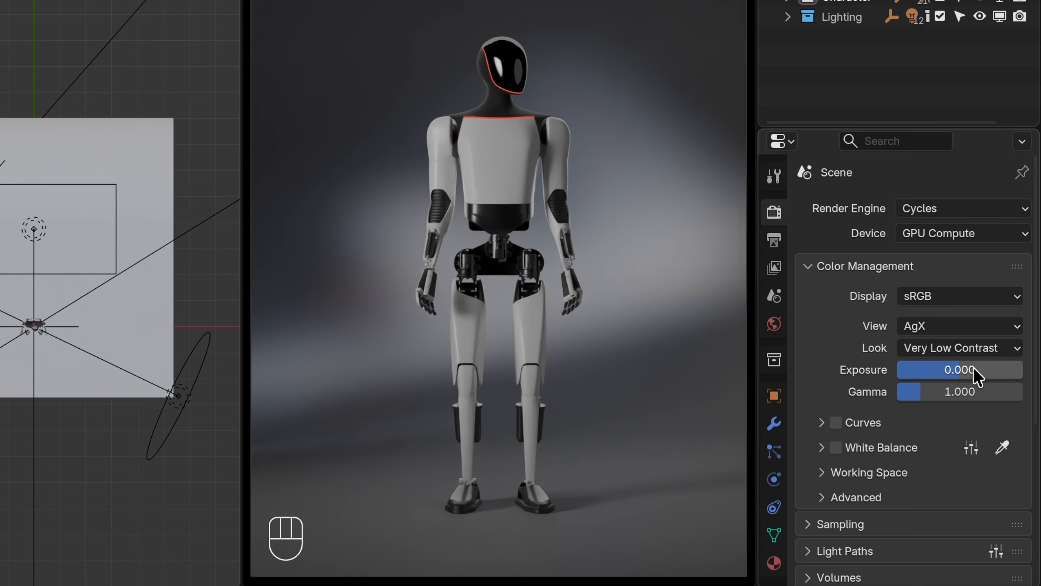